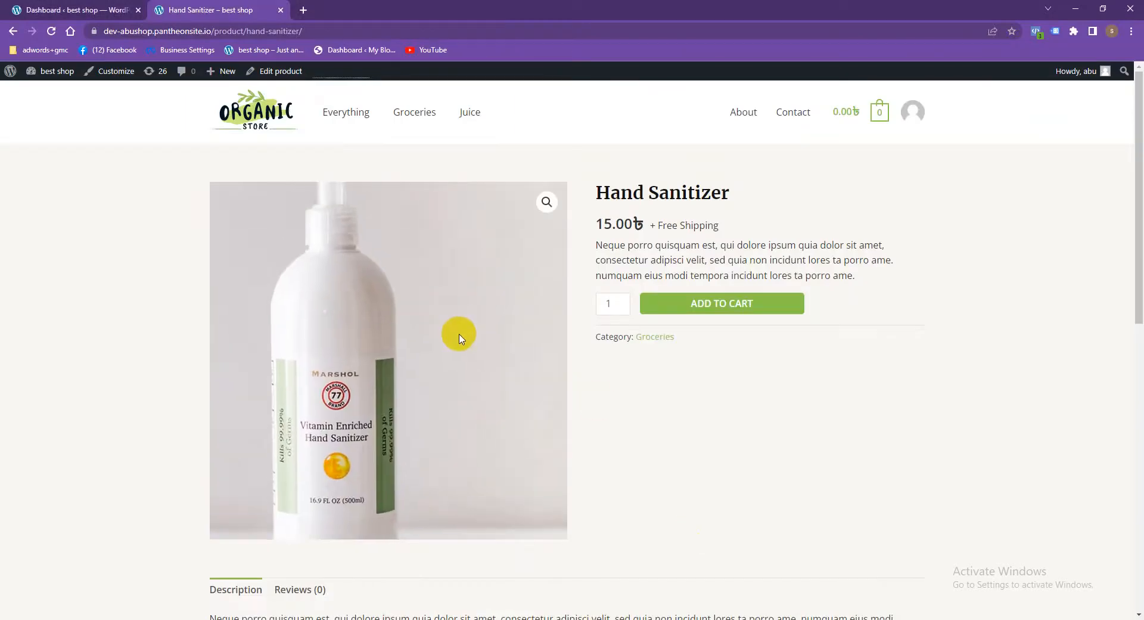
# Look over the Hand Sanitizer product page down to its related products
pyautogui.scroll(-2, 459, 346)
pyautogui.scroll(-1, 459, 357)
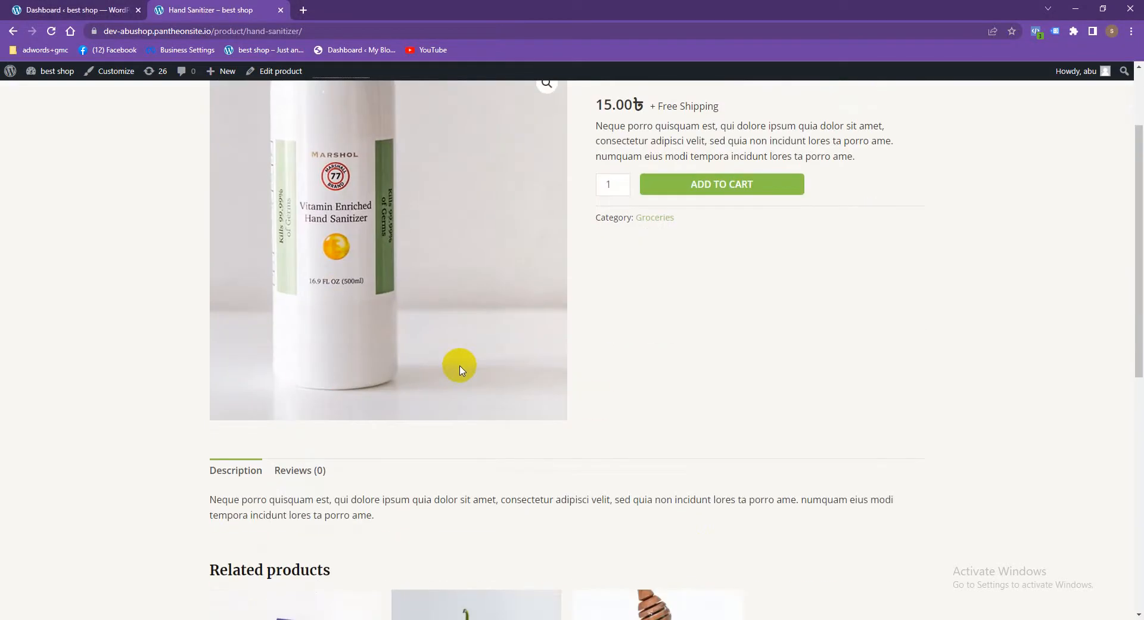
pyautogui.scroll(3, 459, 358)
pyautogui.scroll(-8, 459, 360)
pyautogui.scroll(10, 417, 328)
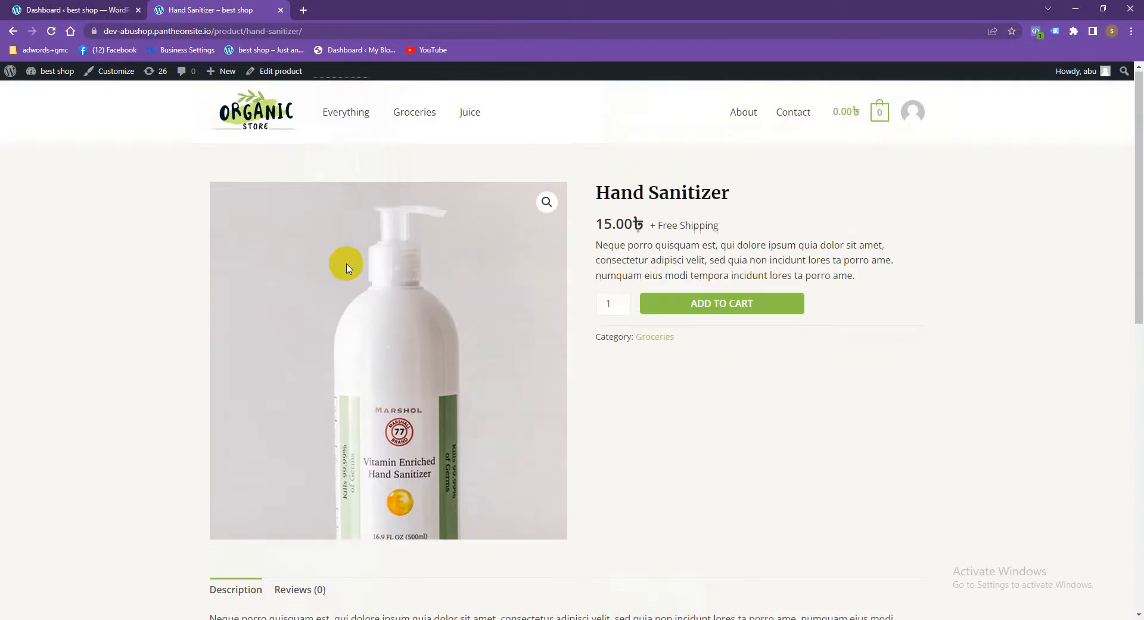
# From the store's home page, open Handpicked Red Chillies among the best-selling products and add one to the cart
pyautogui.click(268, 120)
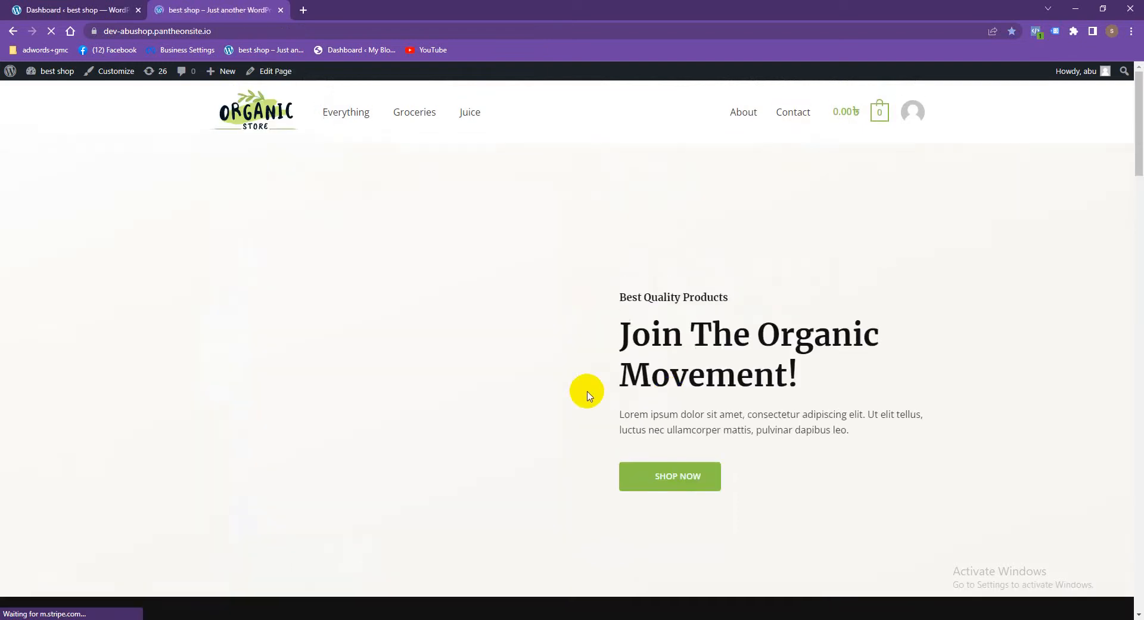
pyautogui.scroll(-6, 566, 394)
pyautogui.scroll(-3, 576, 444)
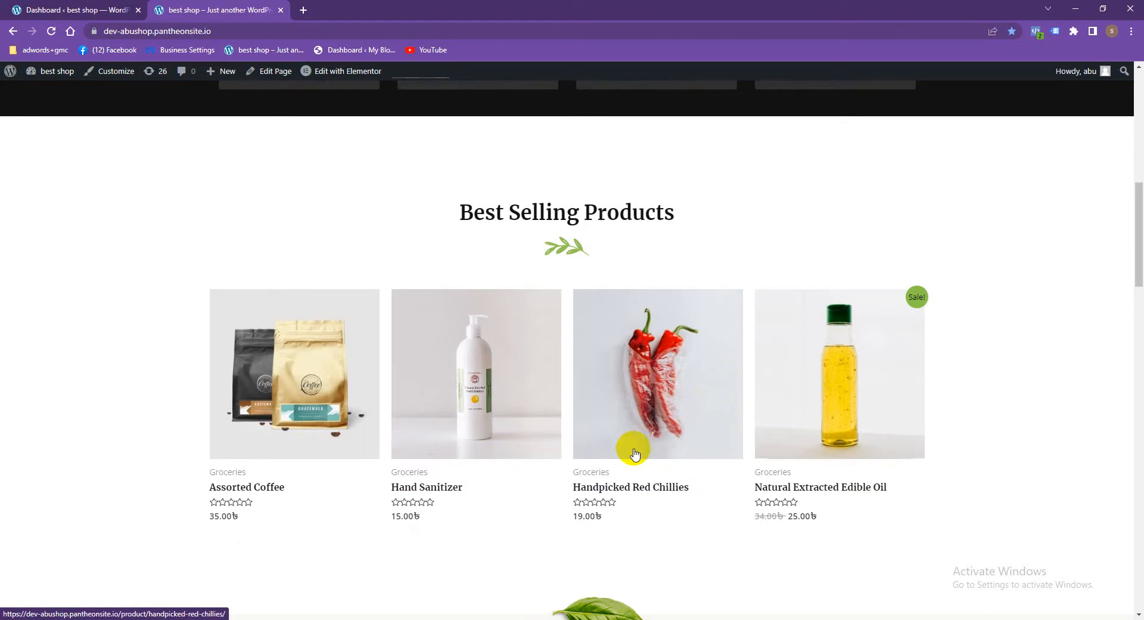
pyautogui.scroll(-1, 630, 451)
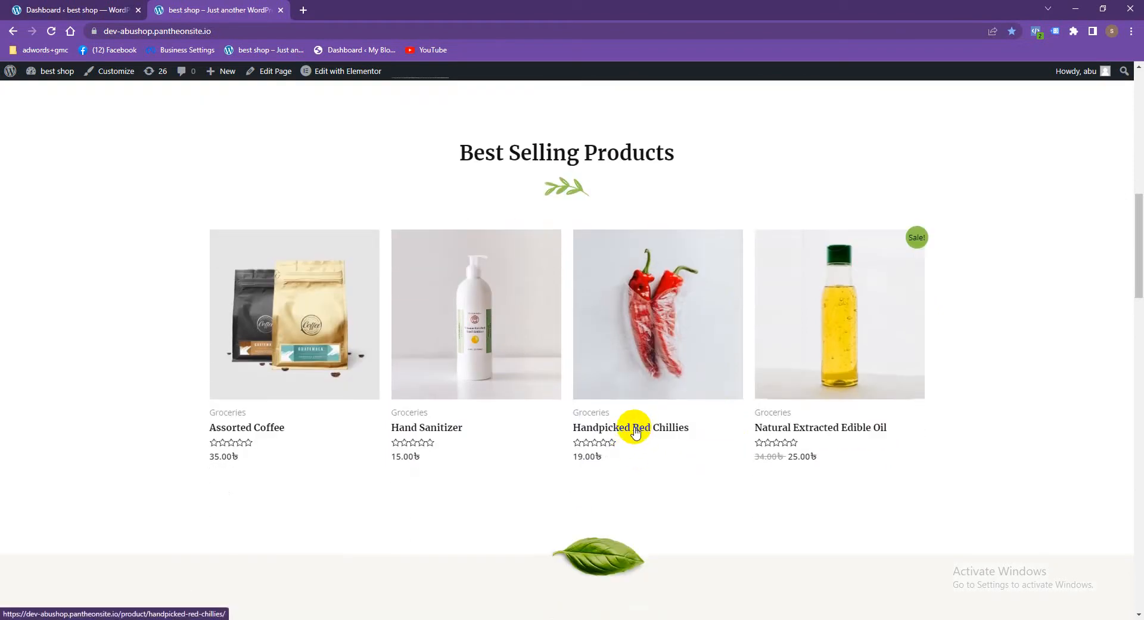
pyautogui.scroll(-4, 596, 418)
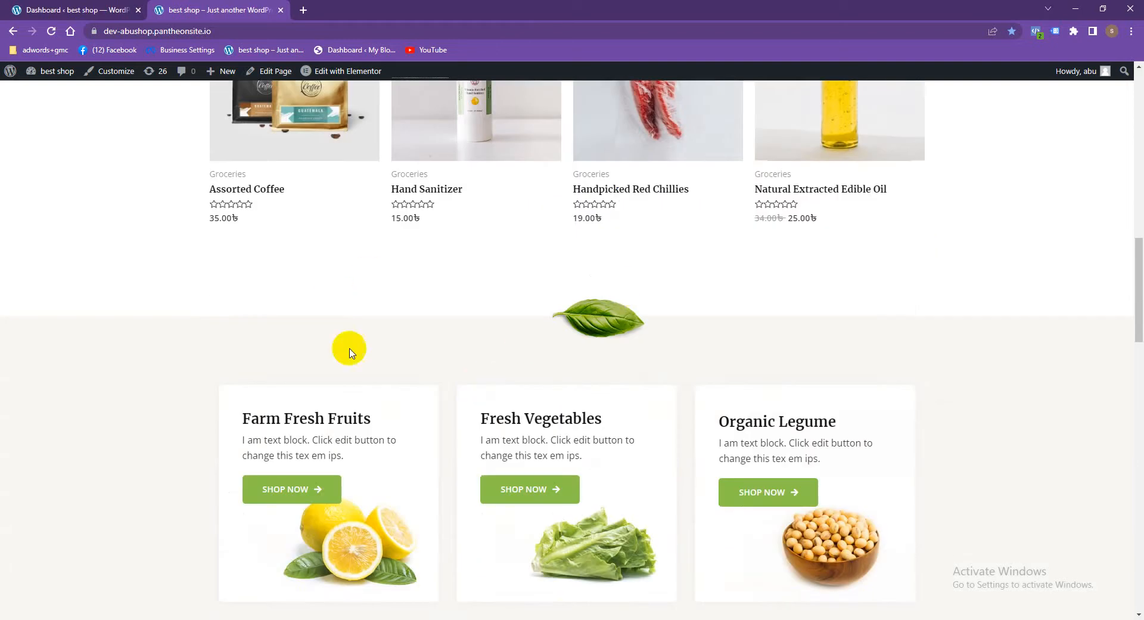
pyautogui.scroll(3, 349, 351)
pyautogui.scroll(1, 650, 346)
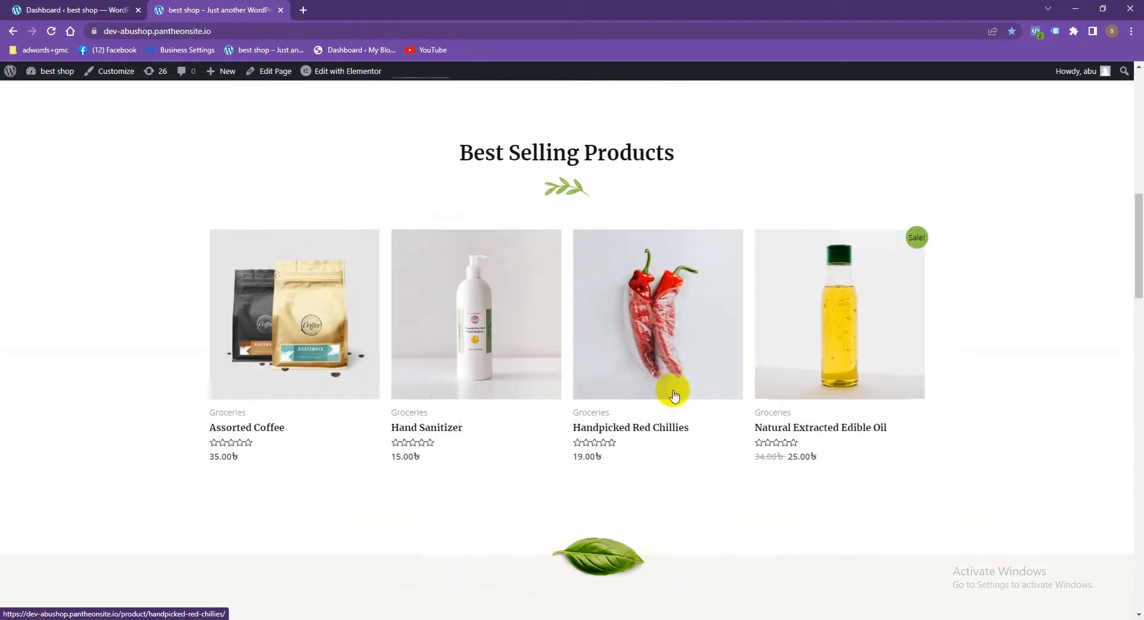
pyautogui.click(627, 429)
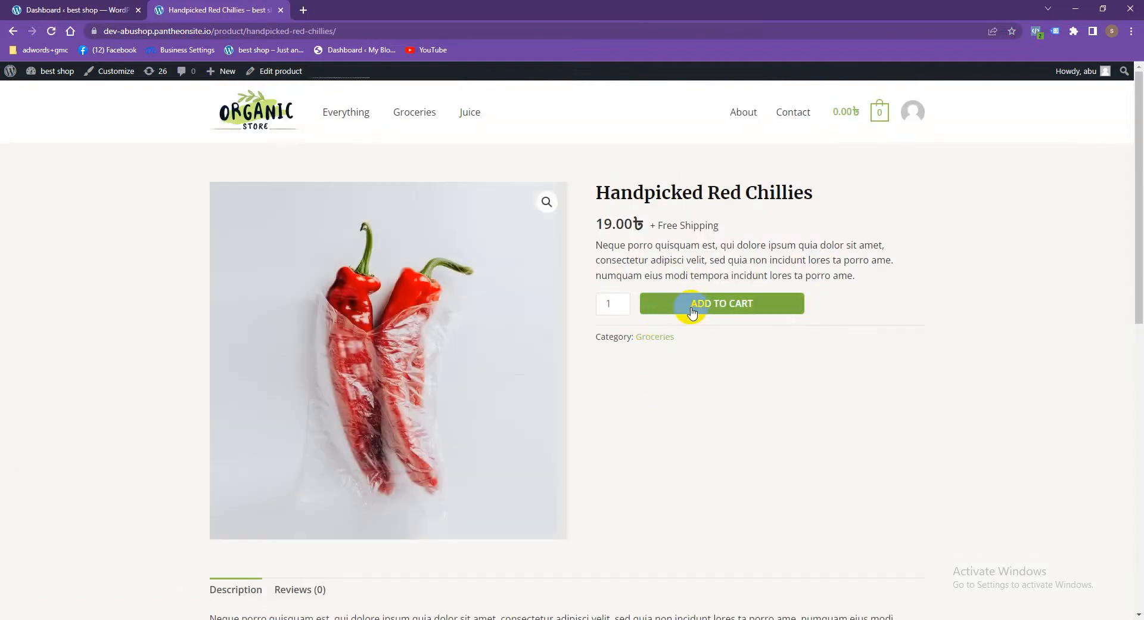
pyautogui.click(691, 312)
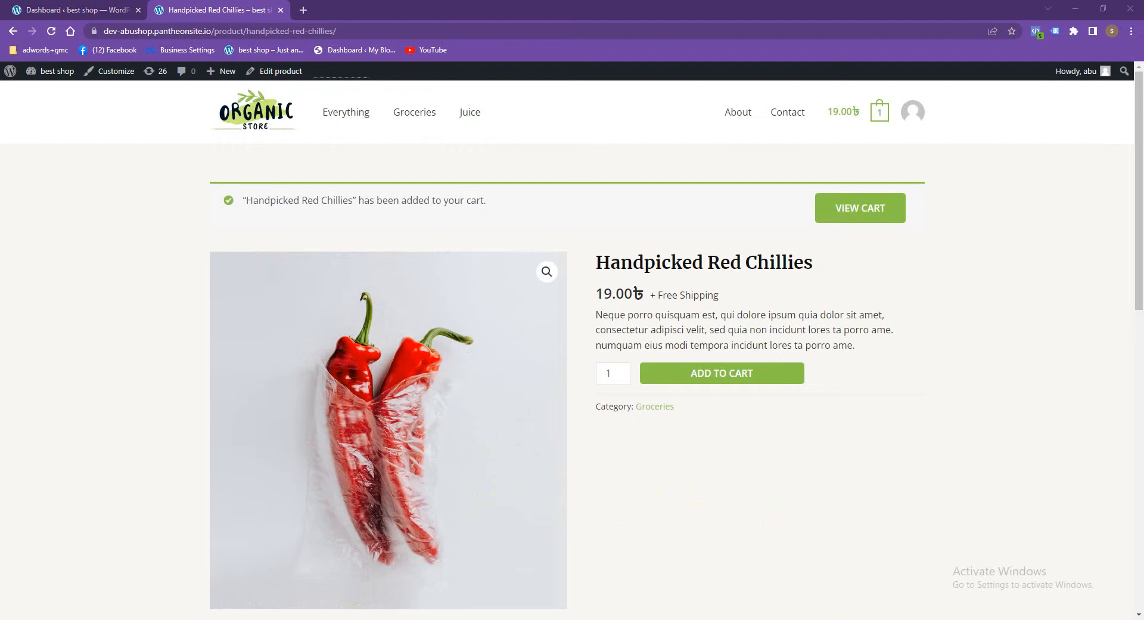
# Switch to the browser window with Google Analytics to view the abushop ga4 property's DebugView
pyautogui.moveTo(687, 619)
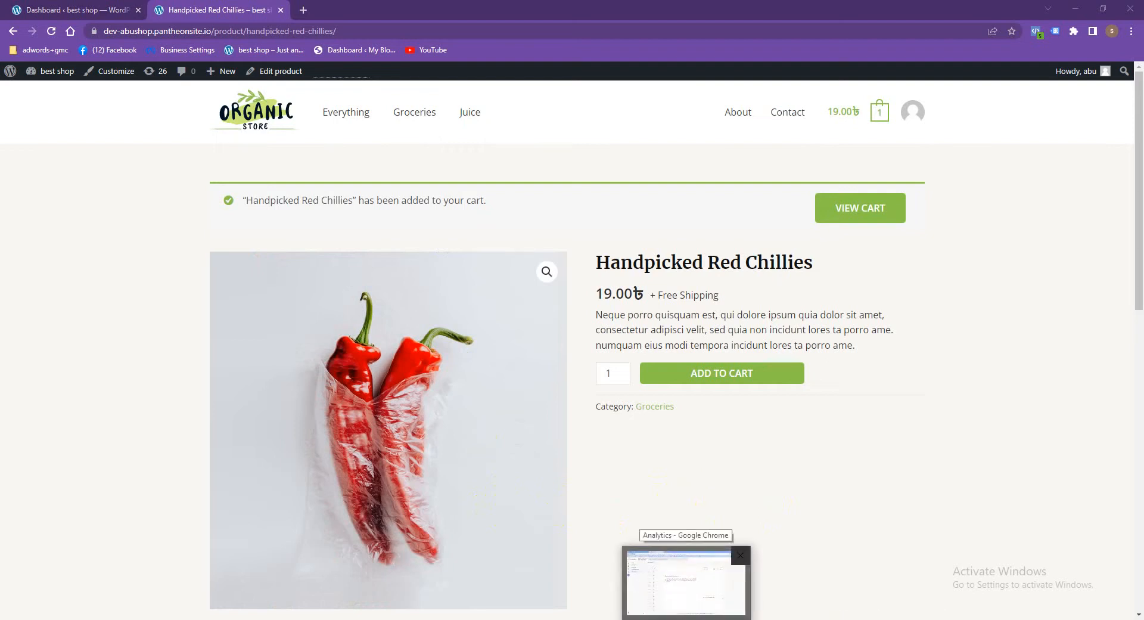
pyautogui.scroll(-5, 498, 393)
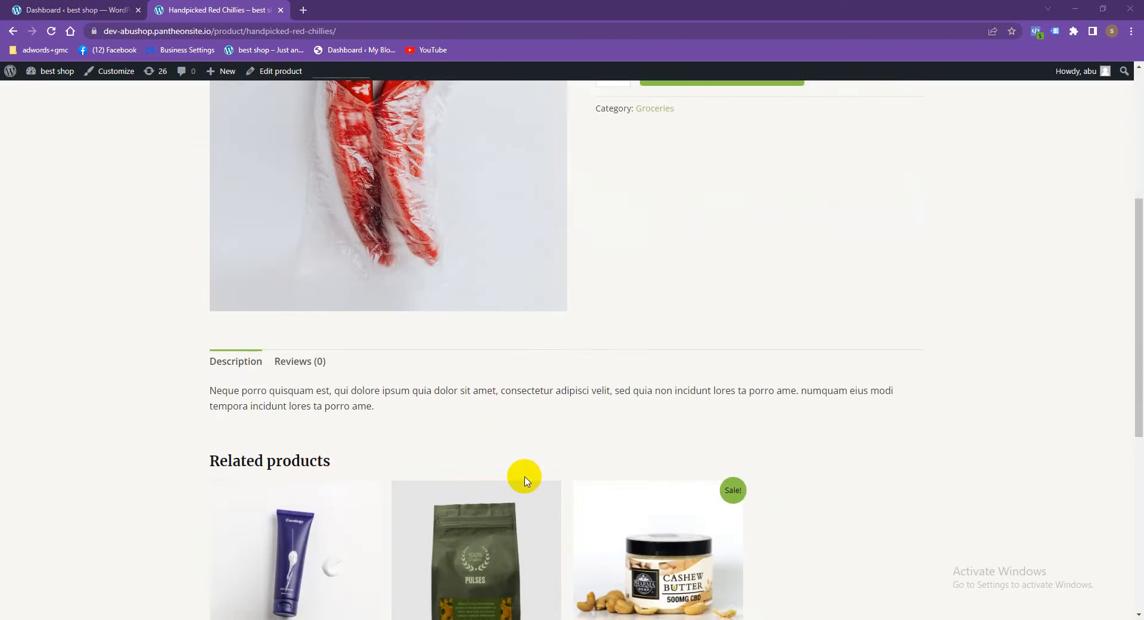
pyautogui.scroll(5, 524, 481)
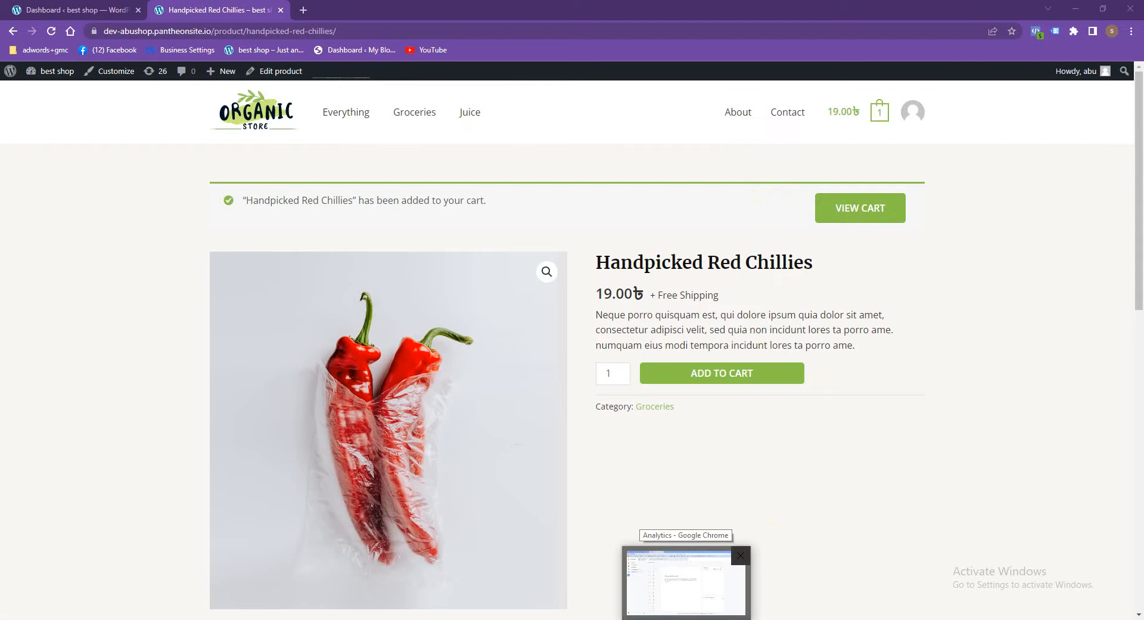
pyautogui.click(685, 581)
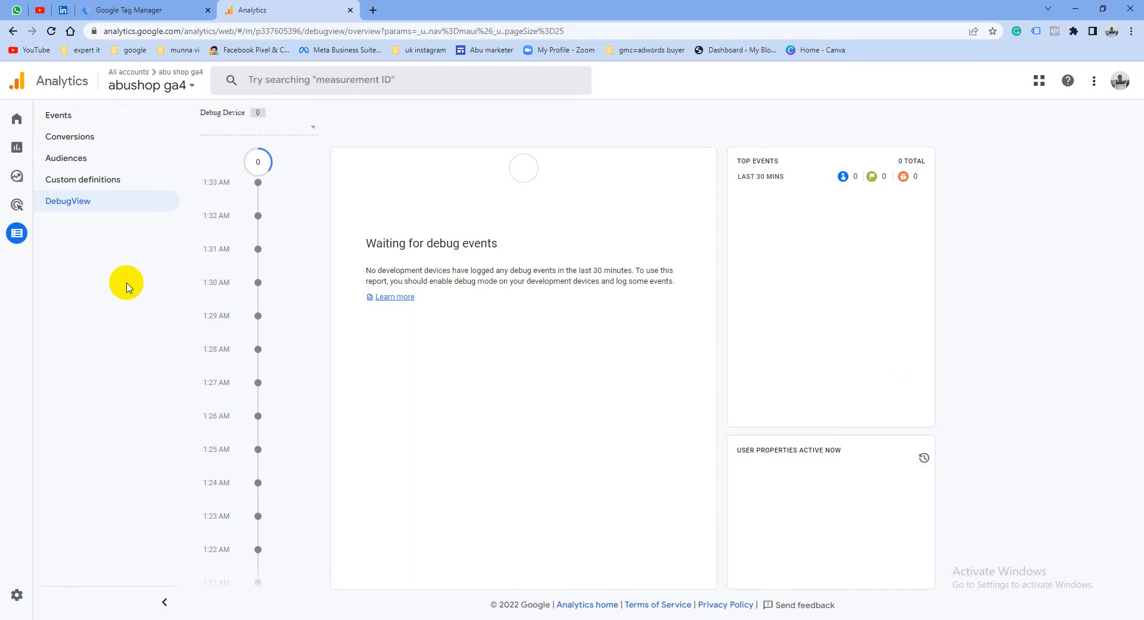
# In Google Tag Manager, start a new tag in the abushop container and name it "Ga4-viewcontent- Tag"
pyautogui.click(127, 6)
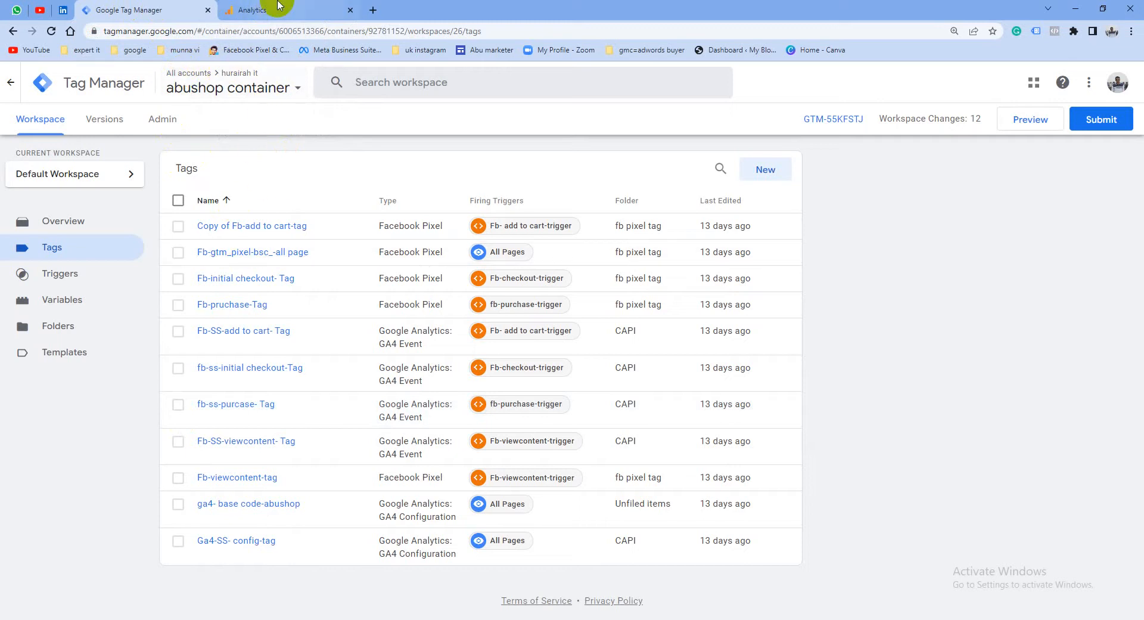
pyautogui.click(773, 172)
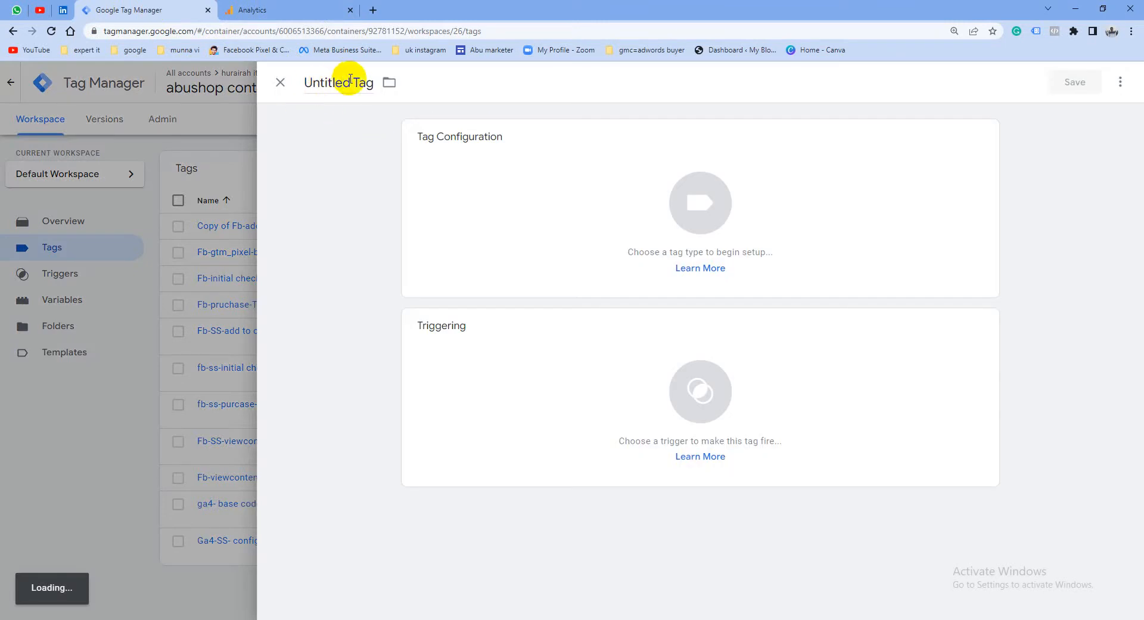
pyautogui.doubleClick(328, 83)
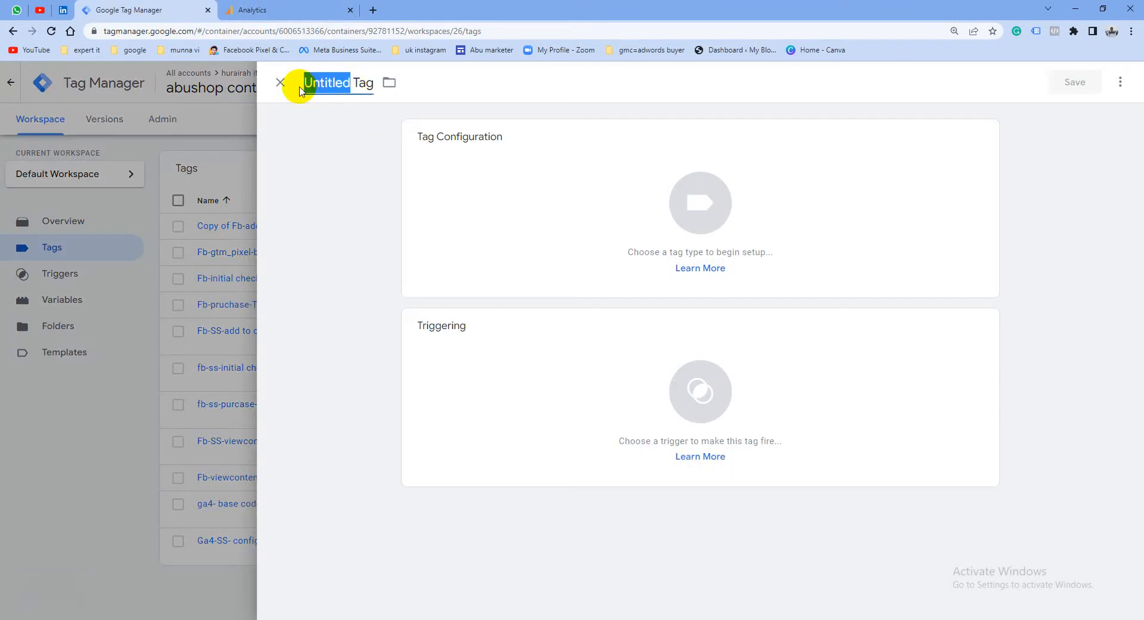
pyautogui.write('Ga')
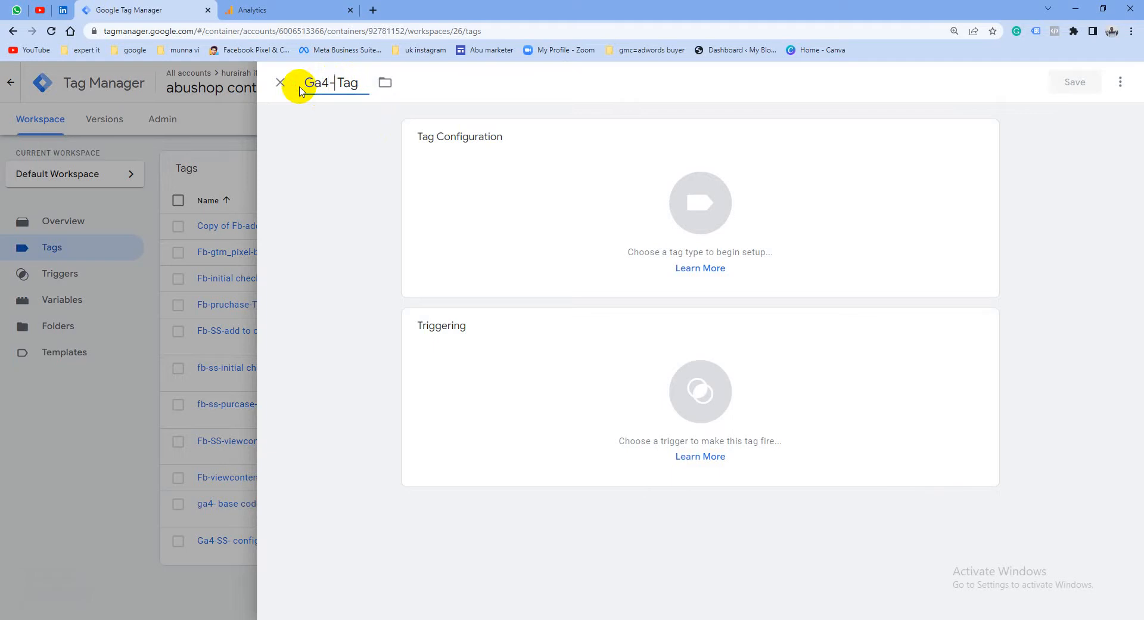
pyautogui.write('4-viewcontent')
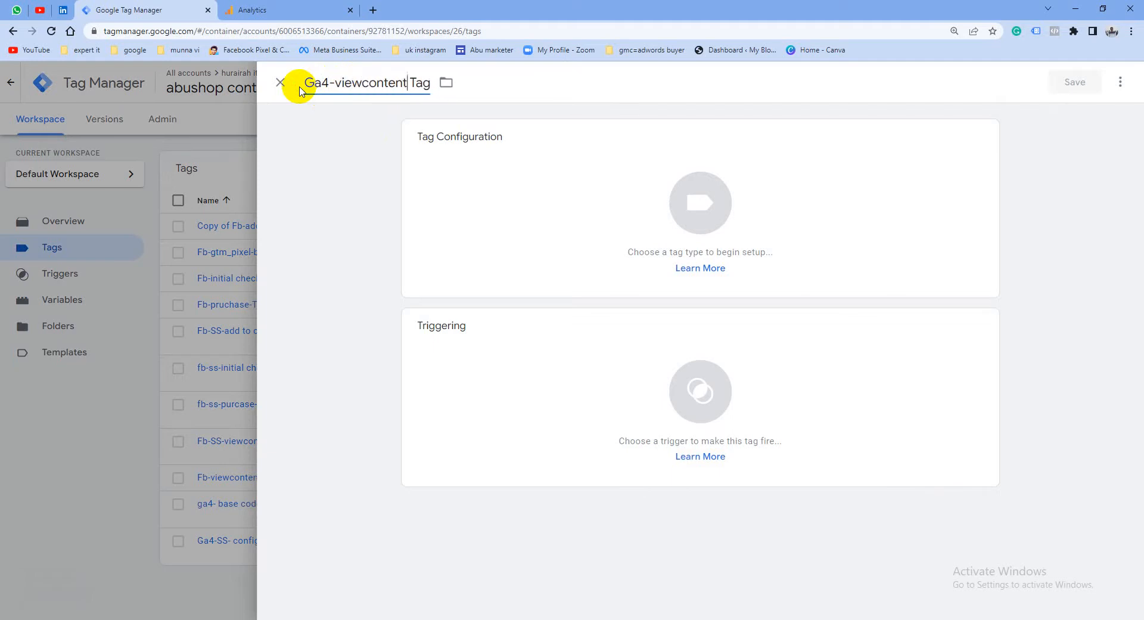
pyautogui.write('-')
# Set the tag type to Google Analytics: GA4 Event with "ga4- base code-abushop" as its configuration tag
pyautogui.click(679, 191)
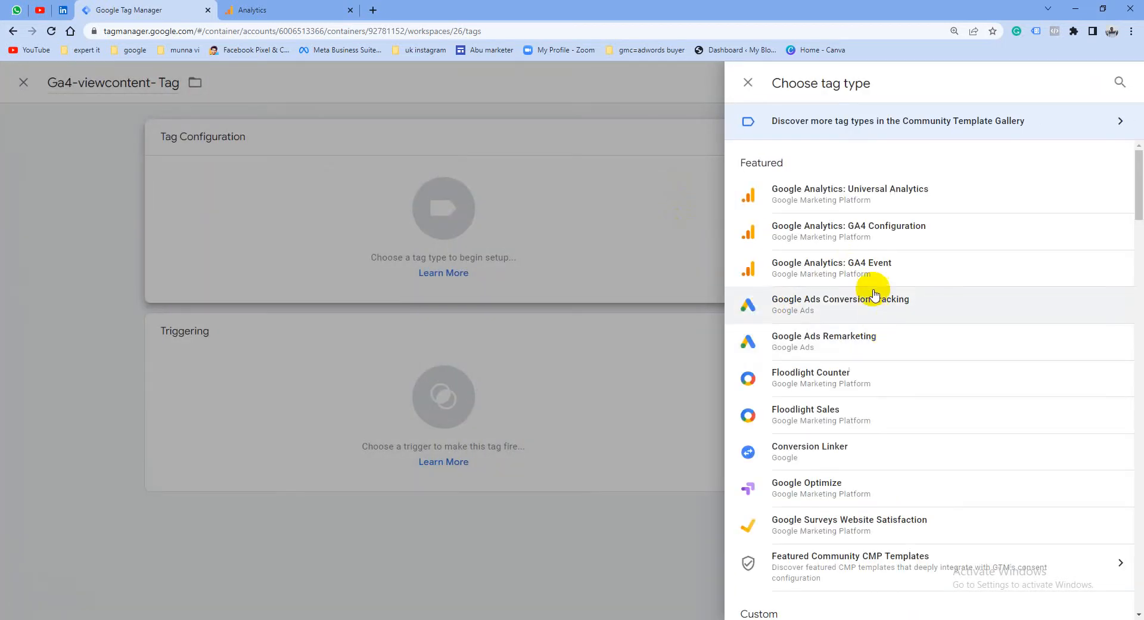
pyautogui.click(830, 267)
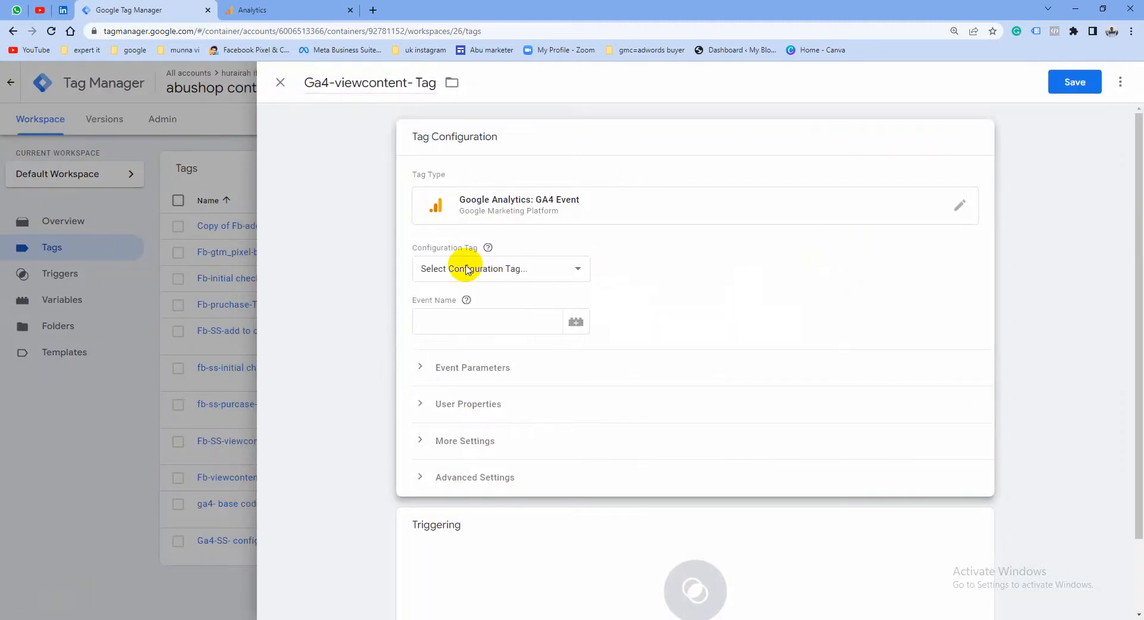
pyautogui.click(553, 272)
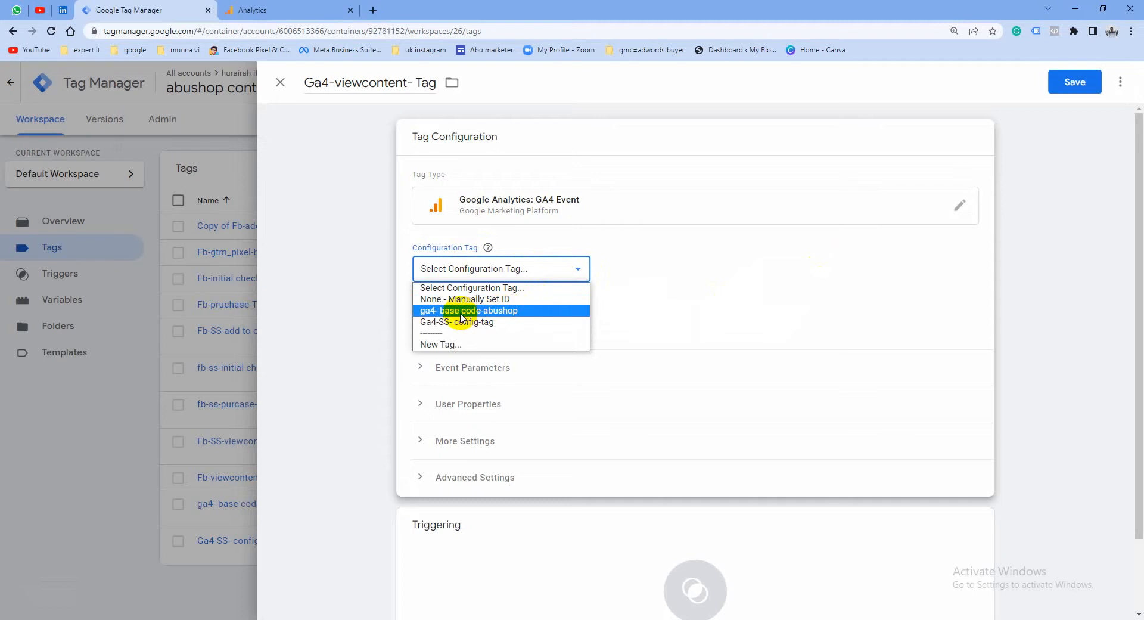
pyautogui.click(510, 313)
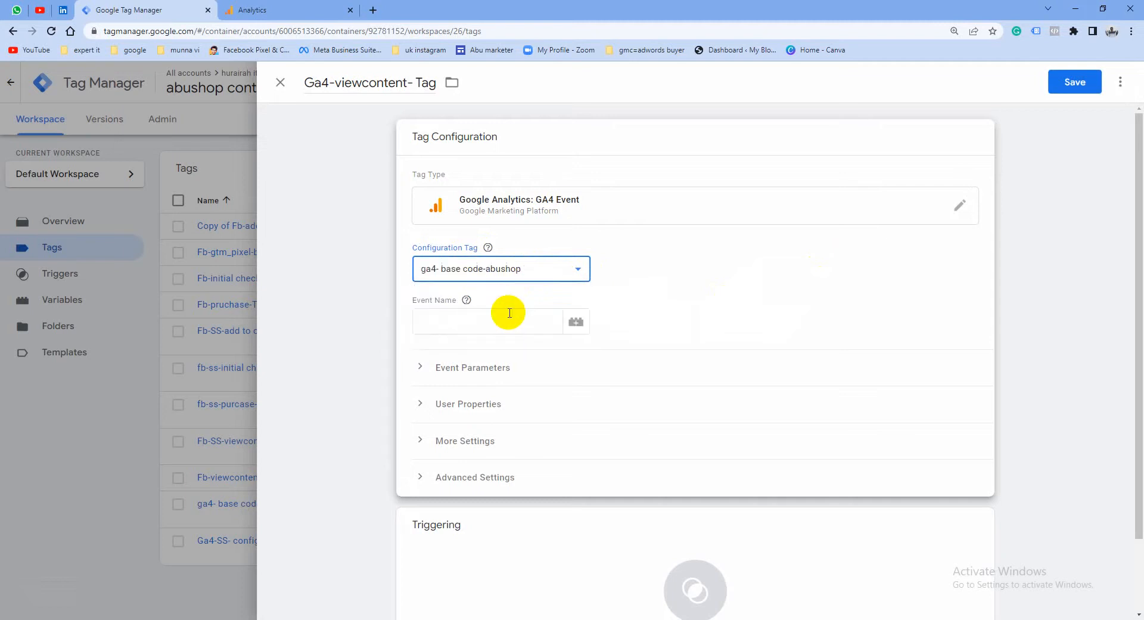
# Set the tag's event name to view_item and enable Send Ecommerce data
pyautogui.click(459, 322)
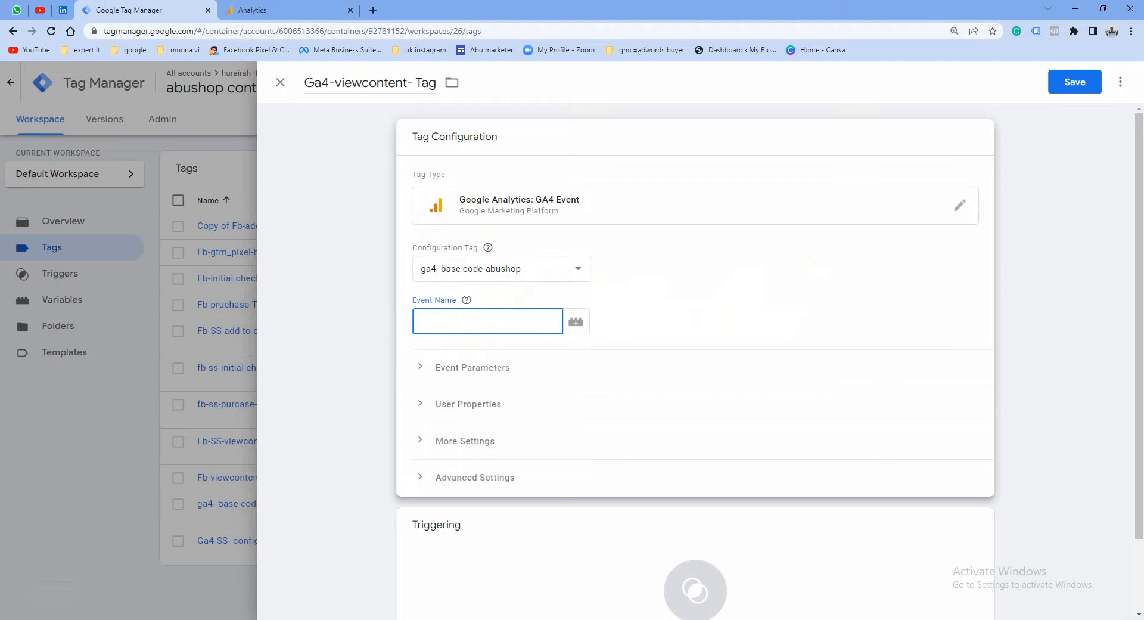
pyautogui.rightClick(440, 326)
pyautogui.click(475, 414)
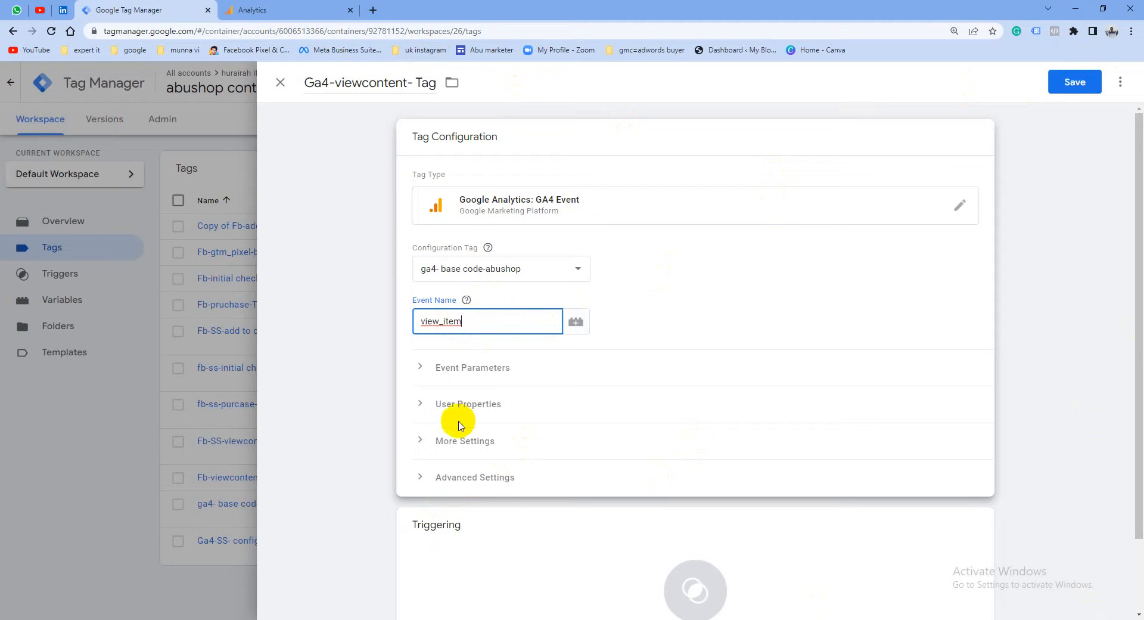
pyautogui.click(424, 444)
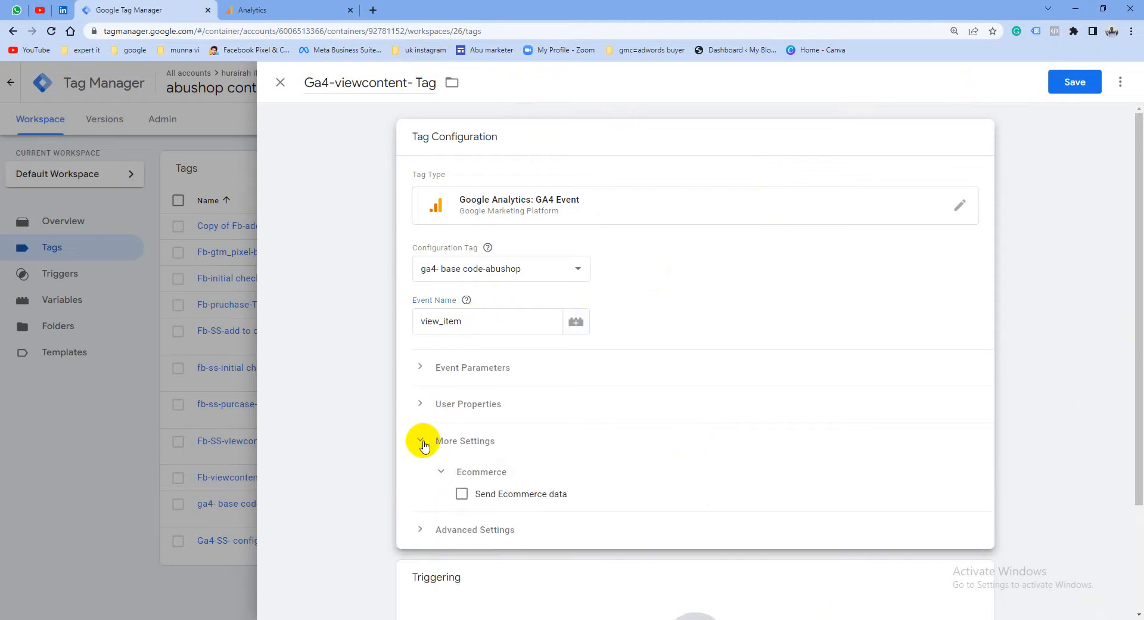
pyautogui.click(462, 495)
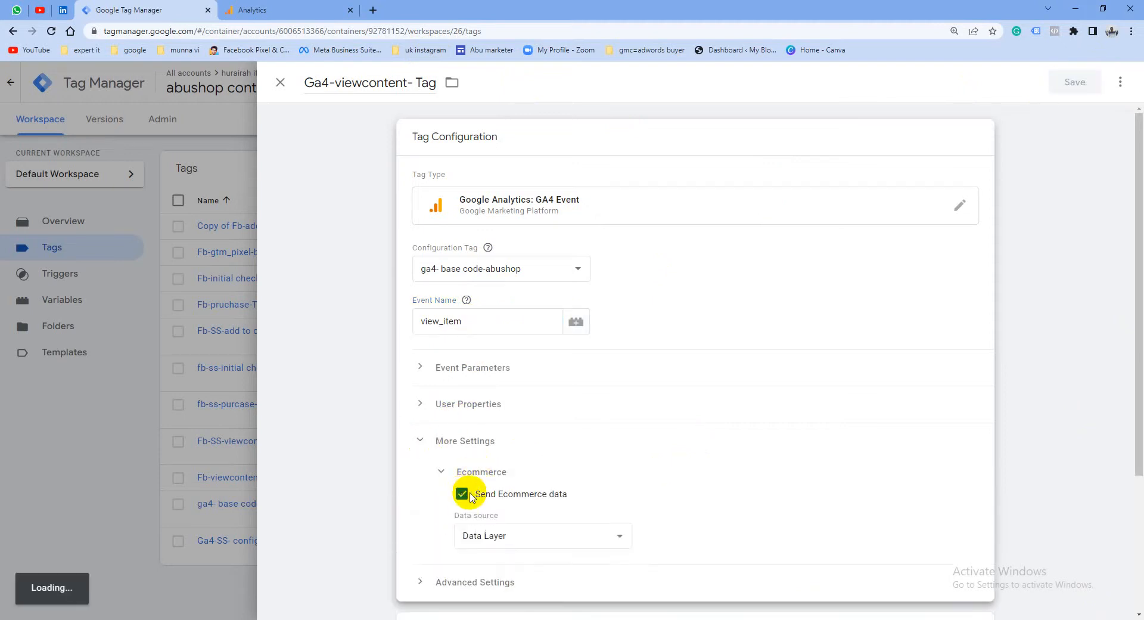
# Try the existing Fb-viewcontent-trigger as the tag's firing trigger and remove it again
pyautogui.scroll(-2, 548, 524)
pyautogui.scroll(-1, 548, 532)
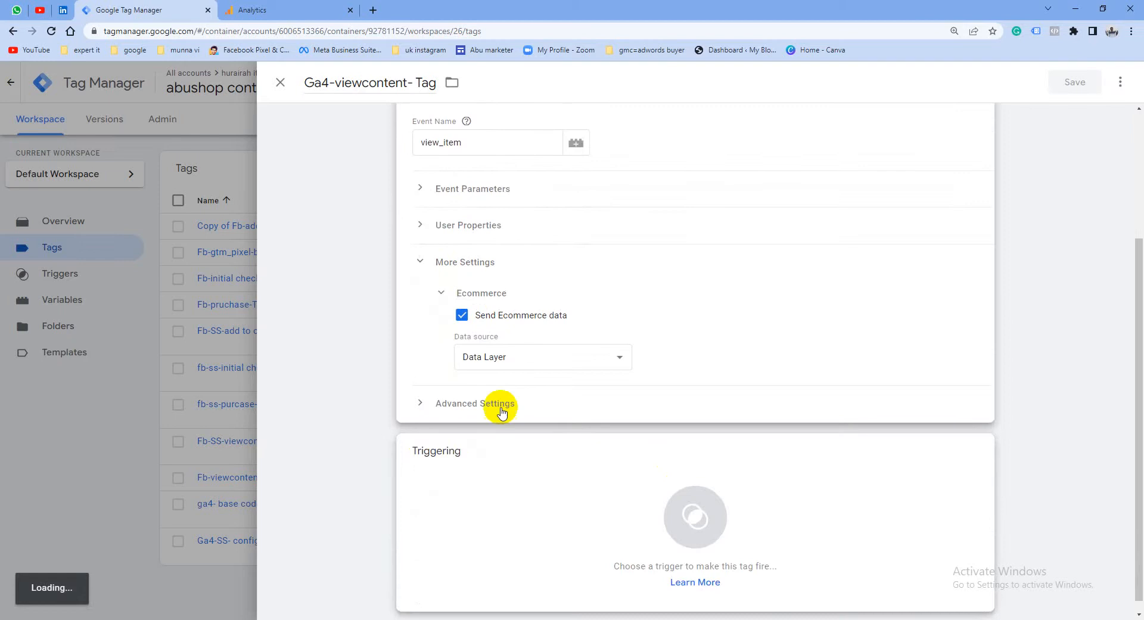
pyautogui.click(698, 504)
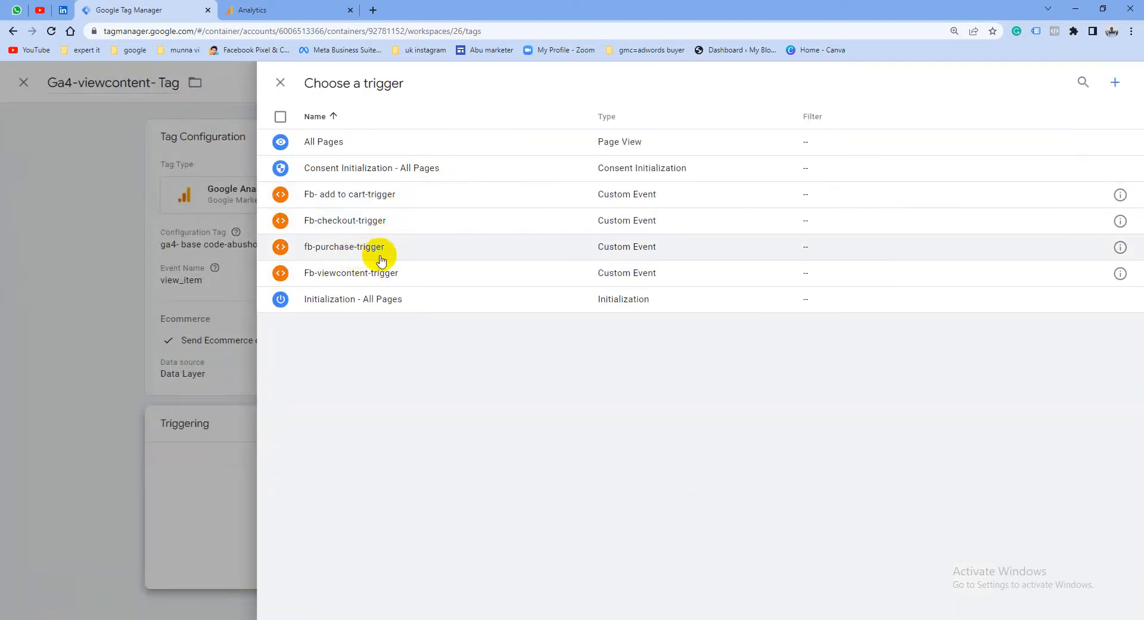
pyautogui.click(359, 274)
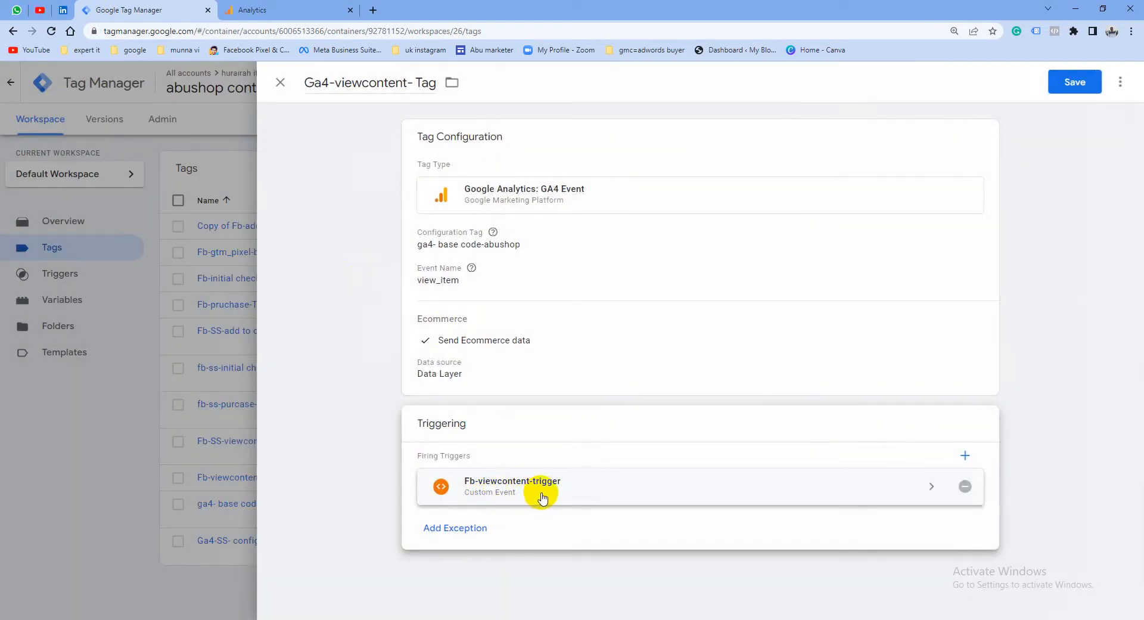
pyautogui.click(966, 486)
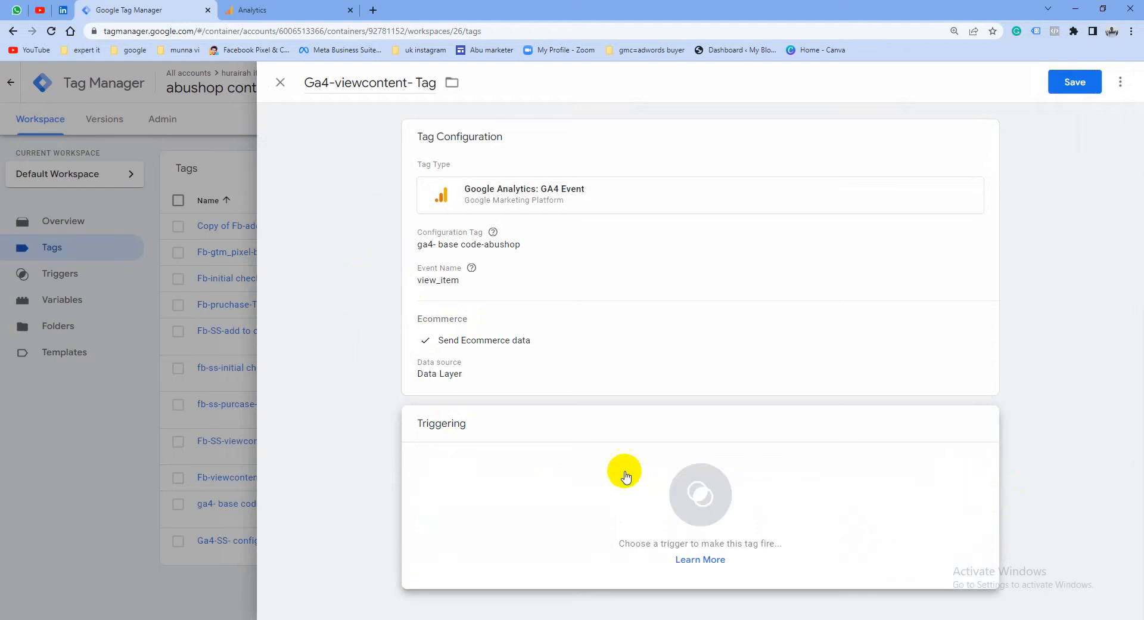
# Create a new Custom Event trigger for the tag with the event name view_item
pyautogui.click(696, 496)
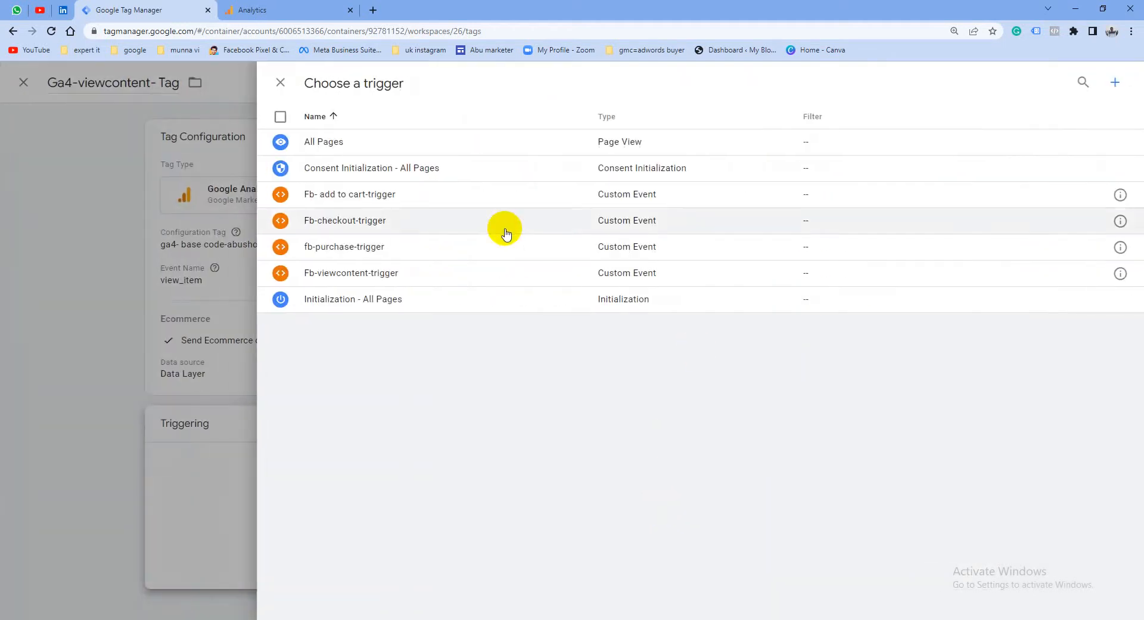
pyautogui.click(1118, 85)
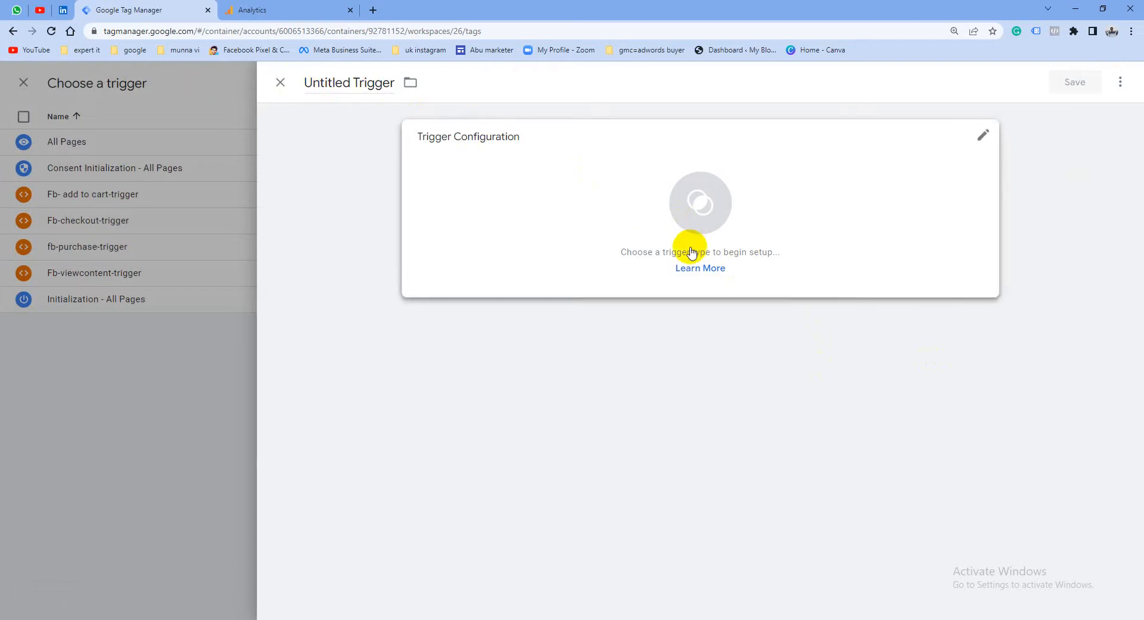
pyautogui.click(704, 209)
pyautogui.scroll(-4, 812, 447)
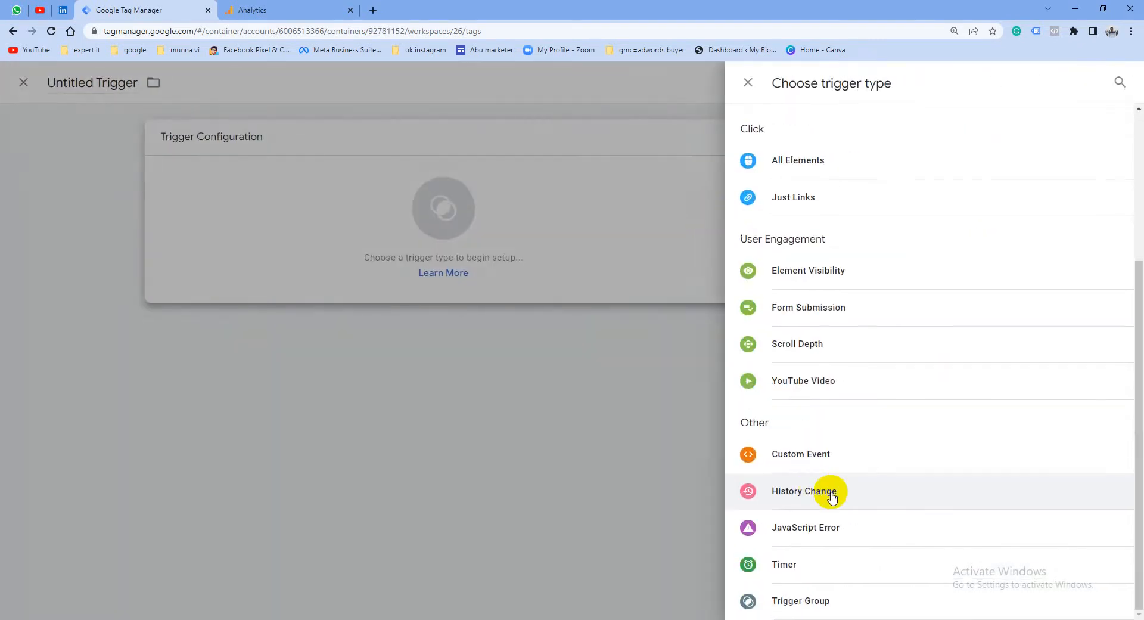
pyautogui.click(831, 458)
pyautogui.click(464, 268)
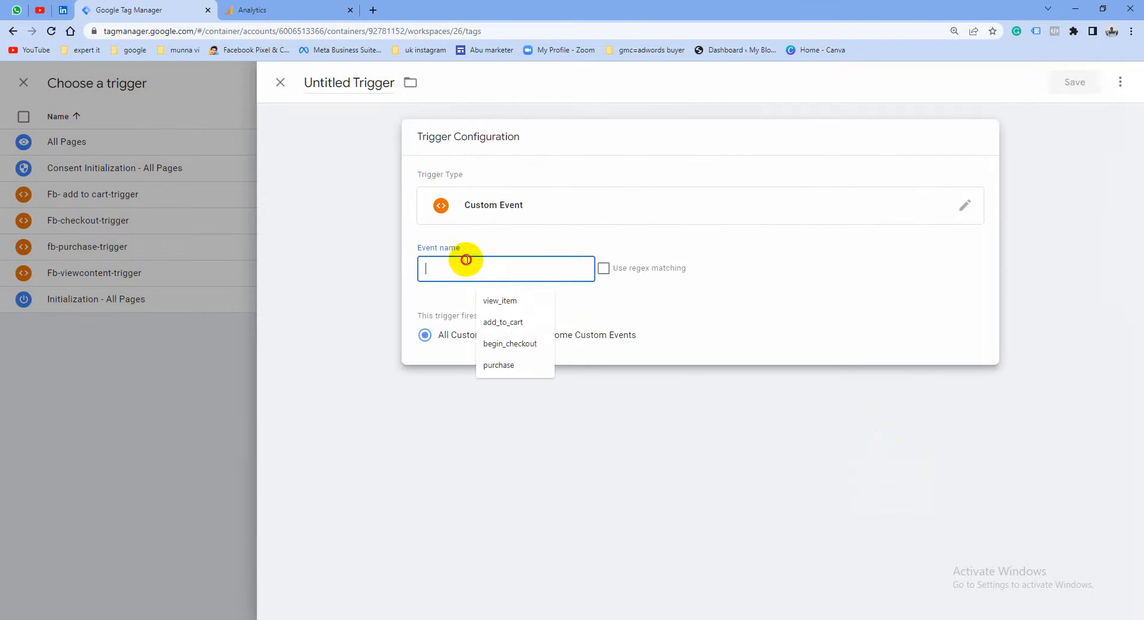
pyautogui.click(516, 298)
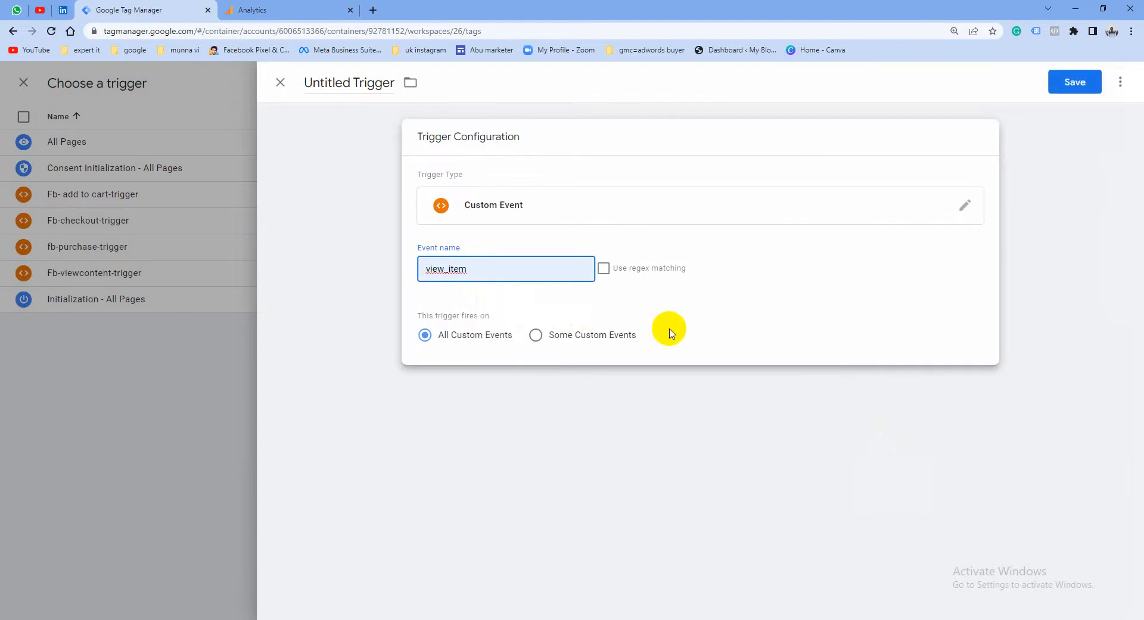
# Save the new trigger under the name Ga4-viewitem-Event and save the Ga4-viewcontent- Tag that uses it
pyautogui.click(1075, 82)
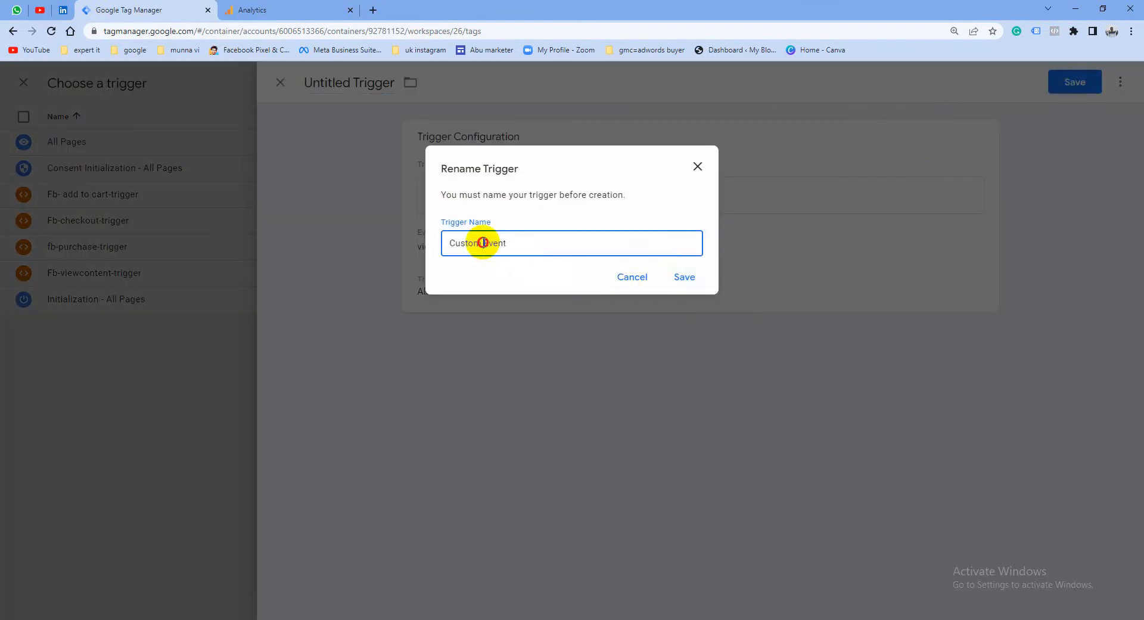
pyautogui.moveTo(482, 243); pyautogui.dragTo(433, 240)
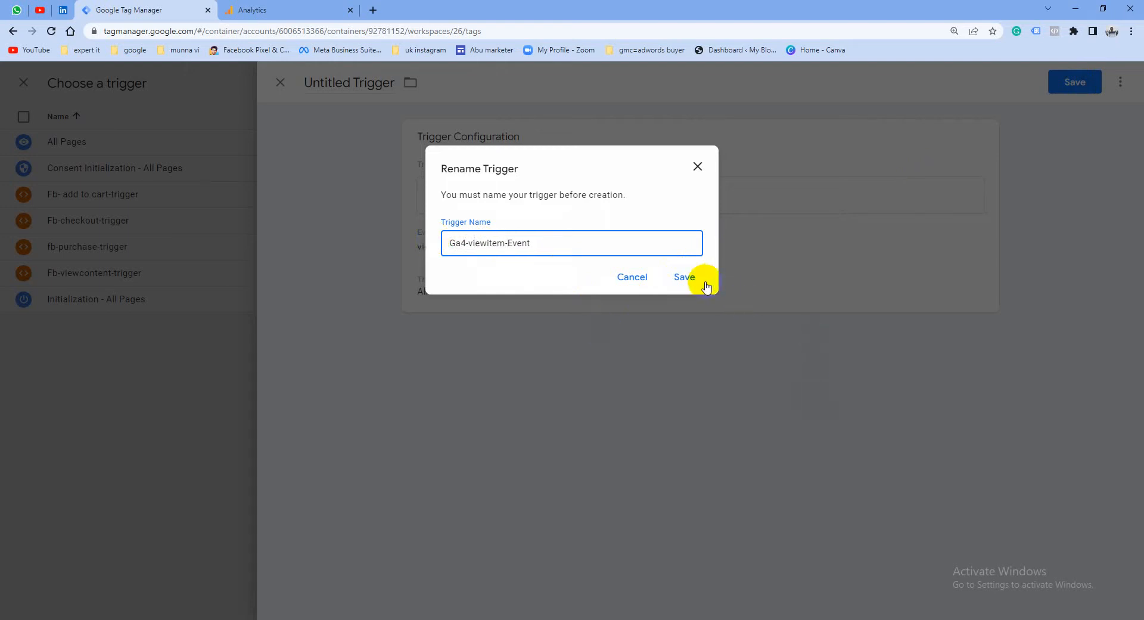
pyautogui.click(684, 276)
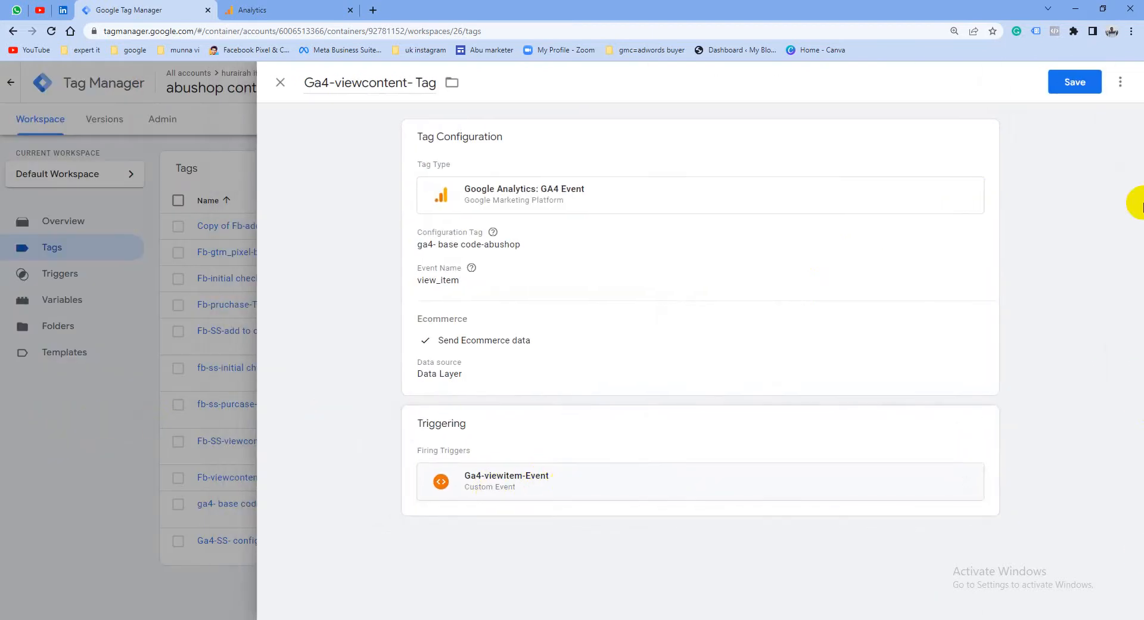
pyautogui.click(1076, 81)
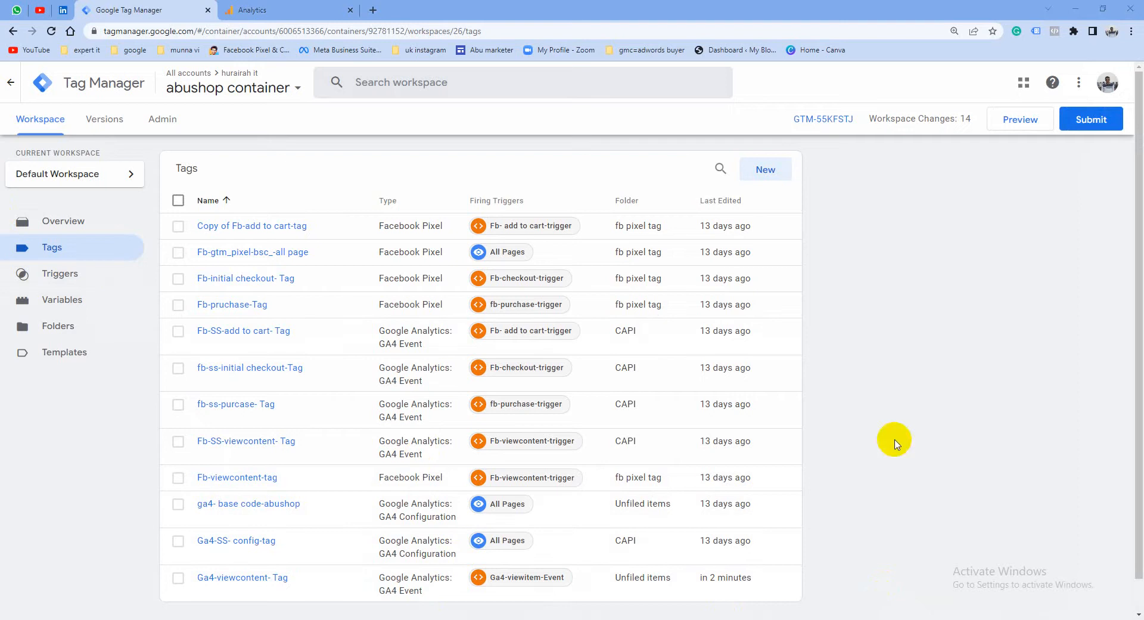
# Create a new tag and name it "Ga4-addto cart- Tag"
pyautogui.click(765, 171)
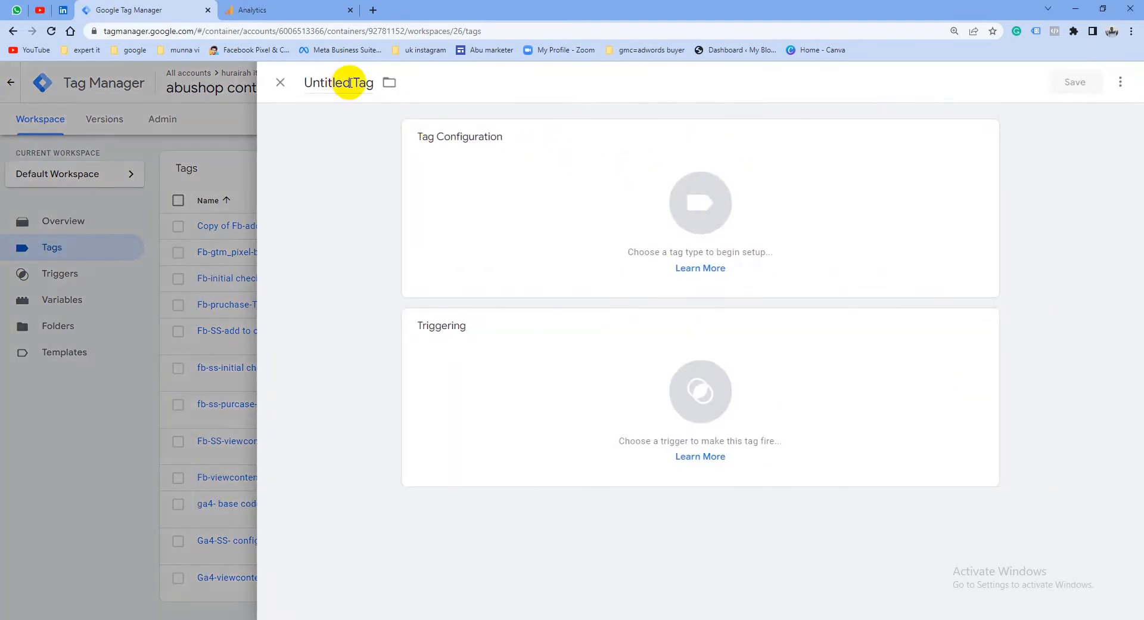
pyautogui.moveTo(350, 83); pyautogui.dragTo(301, 85)
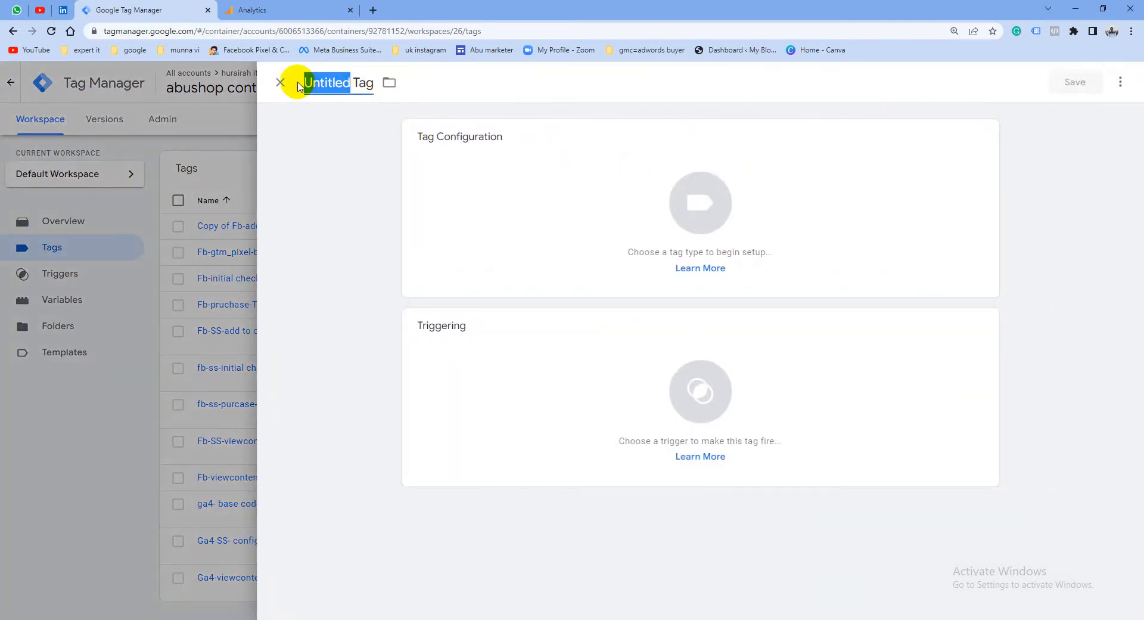
pyautogui.write('Ga4-addto cart-')
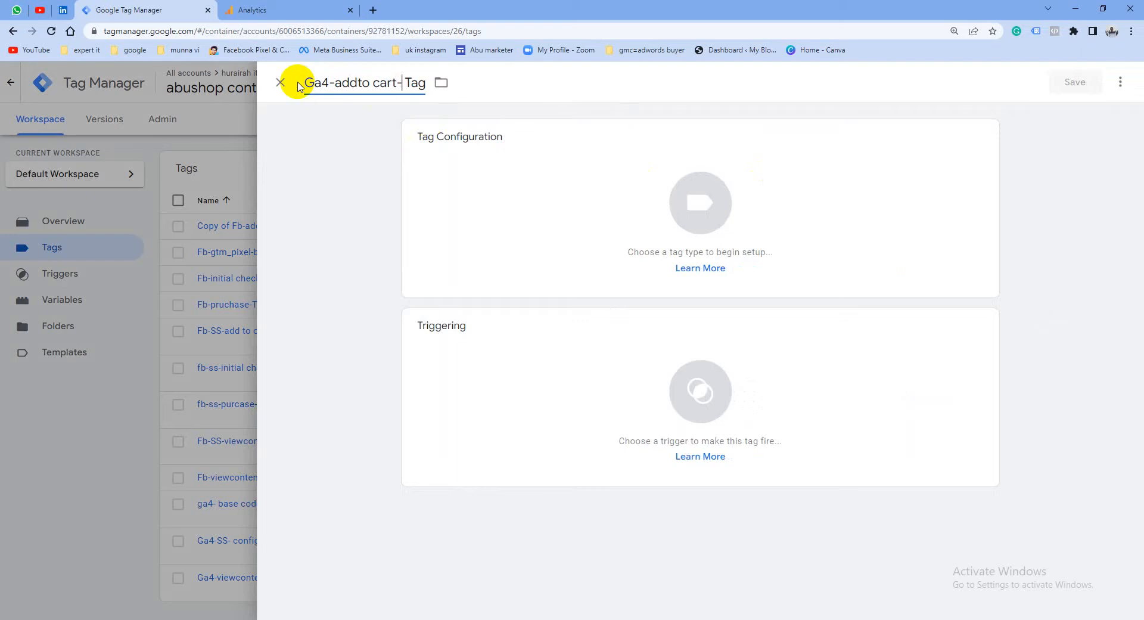
# Make the add-to-cart tag a Google Analytics: GA4 Event with "ga4- base code-abushop" as its configuration tag
pyautogui.click(698, 208)
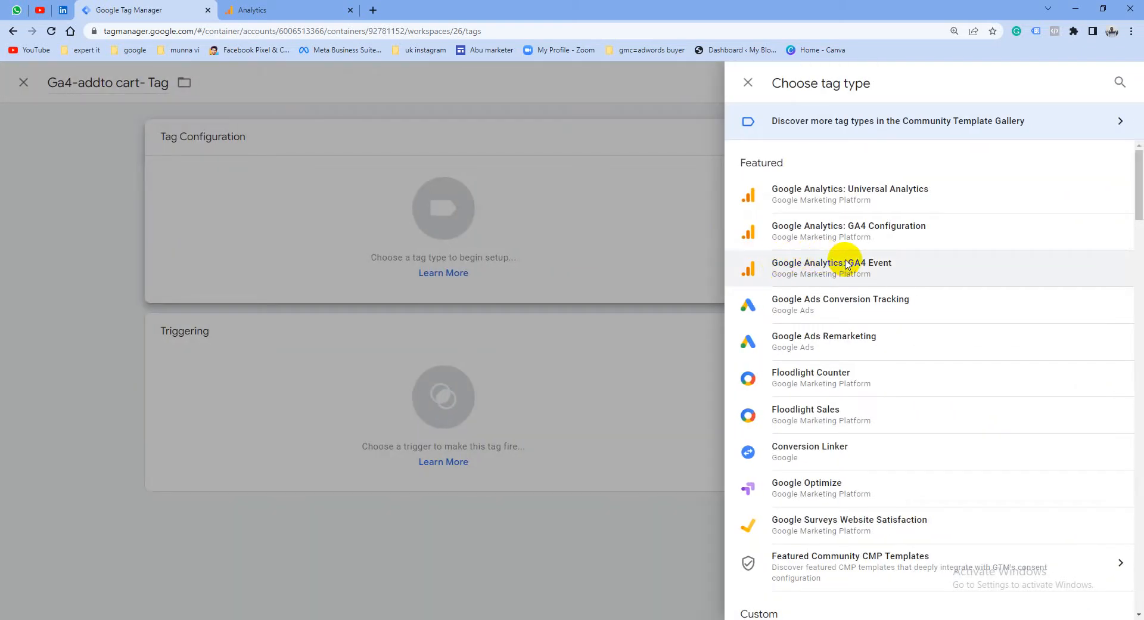
pyautogui.click(847, 264)
pyautogui.click(462, 268)
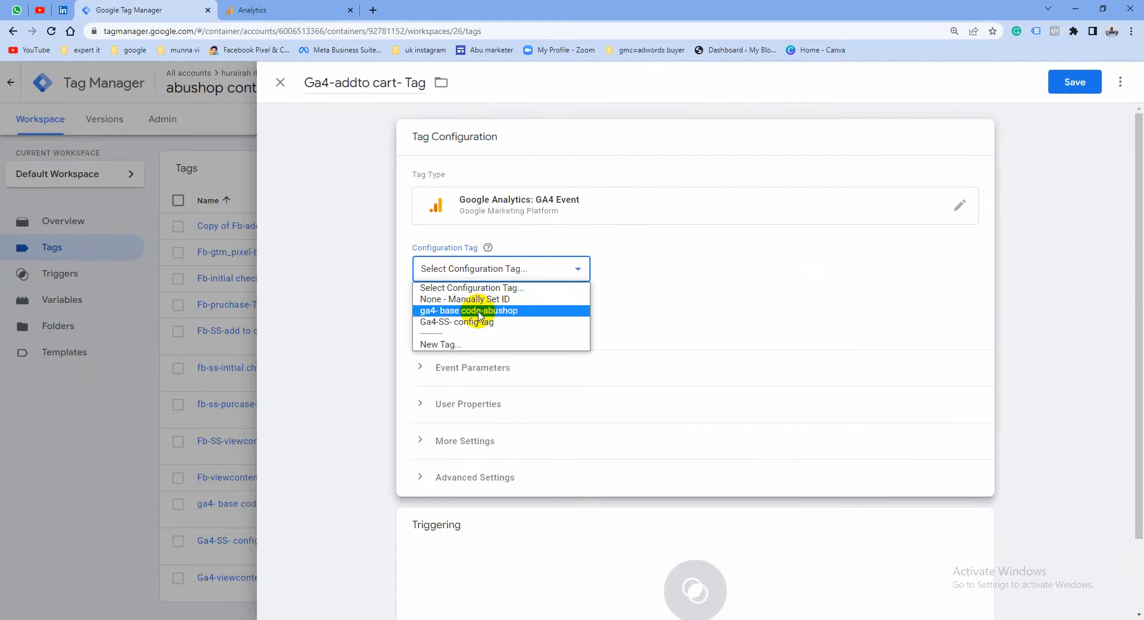
pyautogui.click(479, 316)
# Set the add-to-cart tag's event name to add_to_cart, without a leading space
pyautogui.click(450, 321)
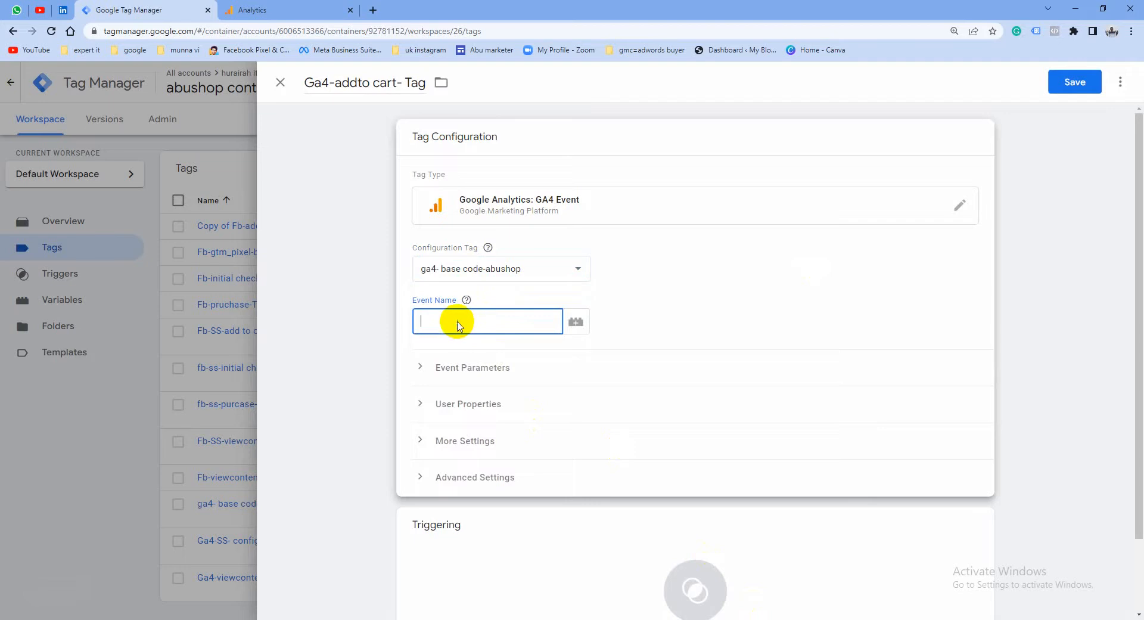
pyautogui.rightClick(460, 321)
pyautogui.click(487, 416)
pyautogui.click(471, 320)
pyautogui.press('BackSpace')
pyautogui.click(483, 321)
pyautogui.click(420, 321)
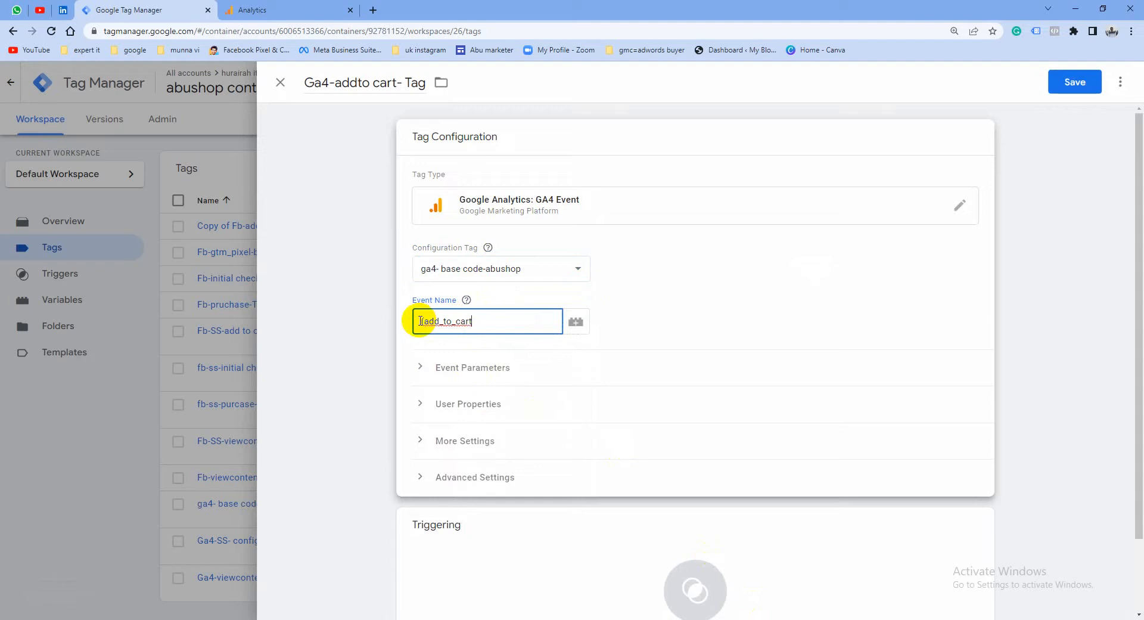
pyautogui.press('BackSpace')
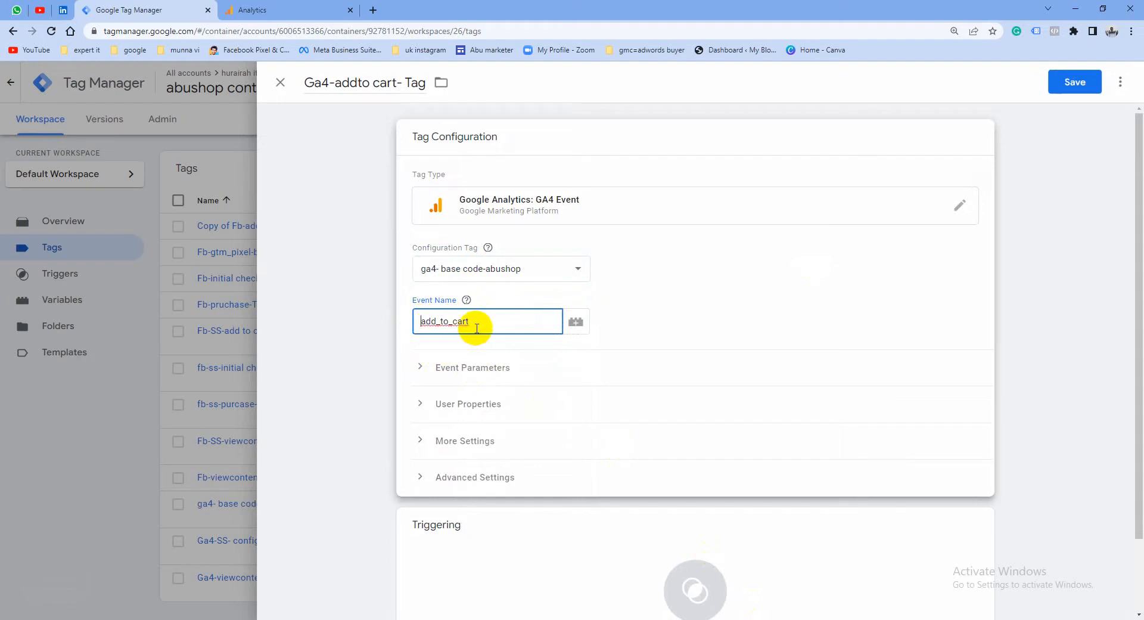
# Enable Send Ecommerce data for the add_to_cart tag and open its firing trigger selection
pyautogui.click(457, 442)
pyautogui.click(467, 492)
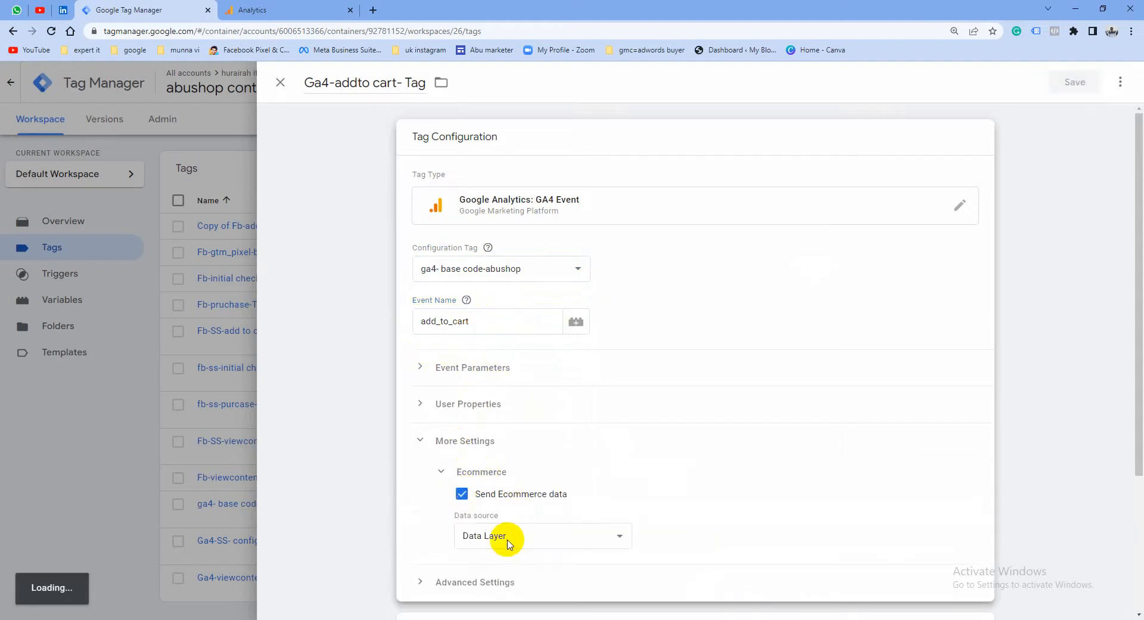
pyautogui.scroll(-3, 636, 543)
pyautogui.click(694, 500)
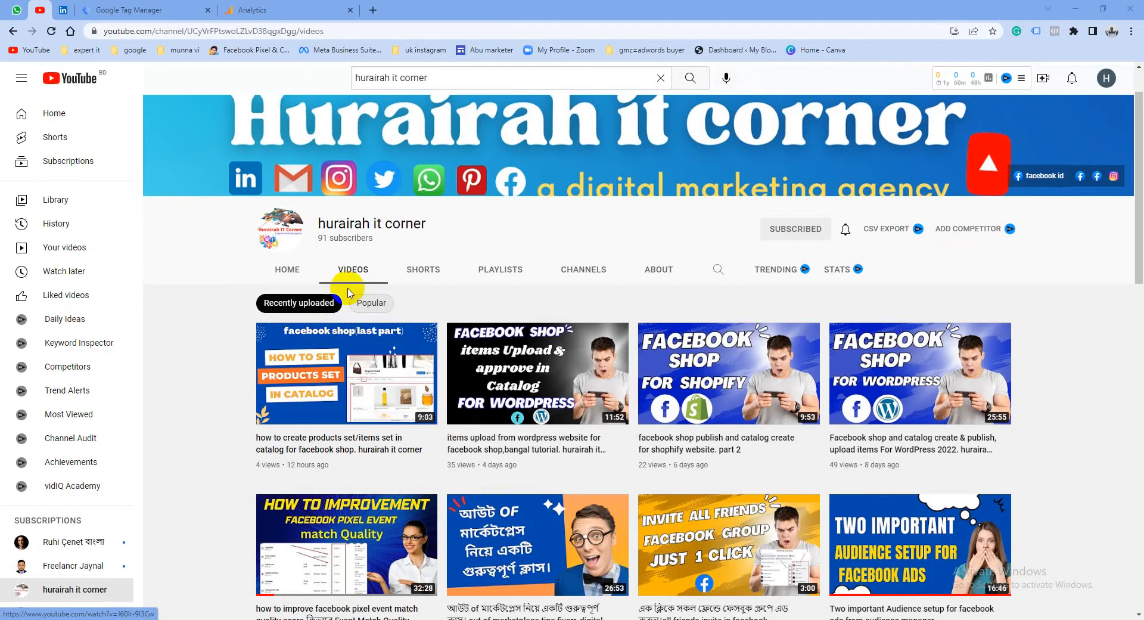
# Find the "Facebook pixel setup with GTM(google tag manager) 2022" video in the YouTube channel's list and frame it in a temporary screen capture
pyautogui.scroll(-12, 427, 307)
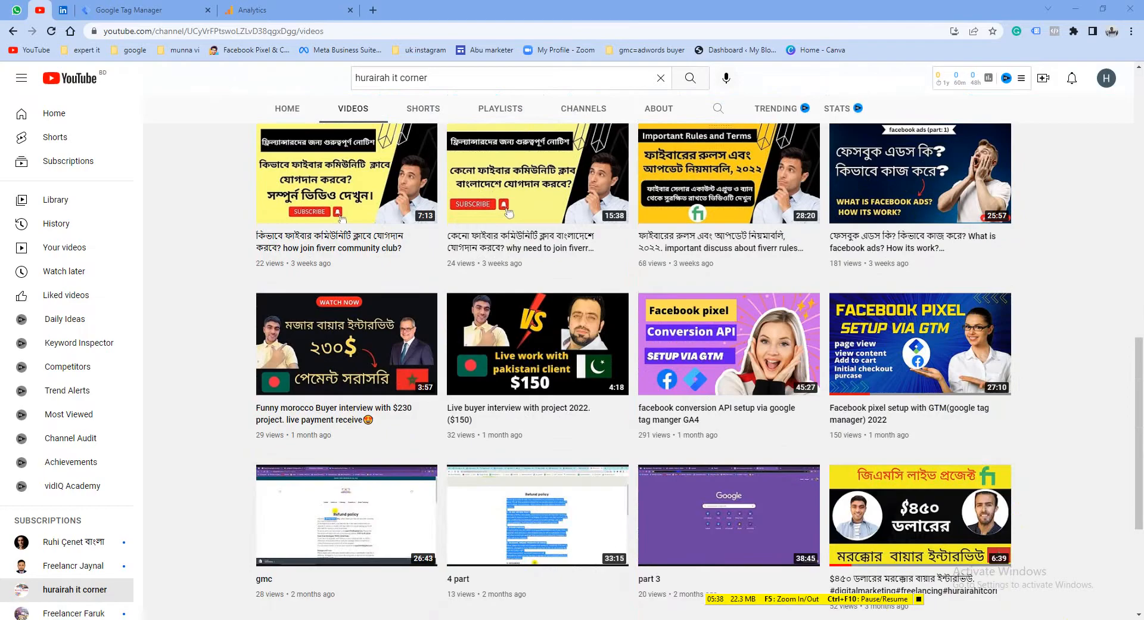
pyautogui.press('Print')
pyautogui.moveTo(821, 264); pyautogui.dragTo(1066, 440)
pyautogui.moveTo(1029, 401)
pyautogui.mouseDown()
pyautogui.moveTo(1019, 400)
pyautogui.moveTo(1041, 412)
pyautogui.mouseUp()
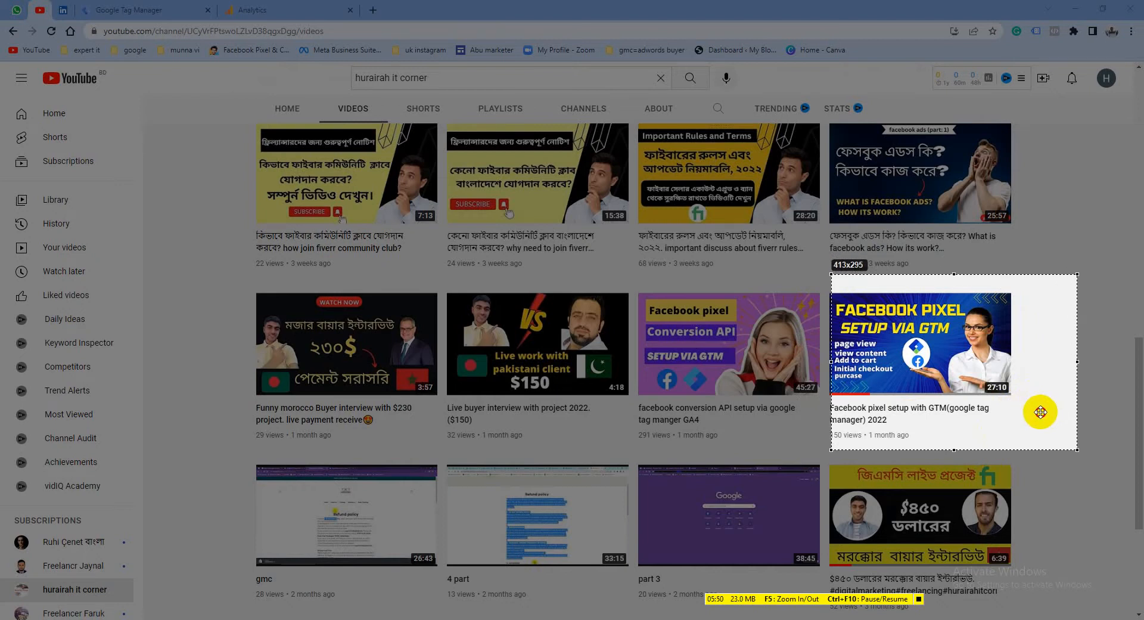
pyautogui.moveTo(1041, 412); pyautogui.dragTo(1040, 423)
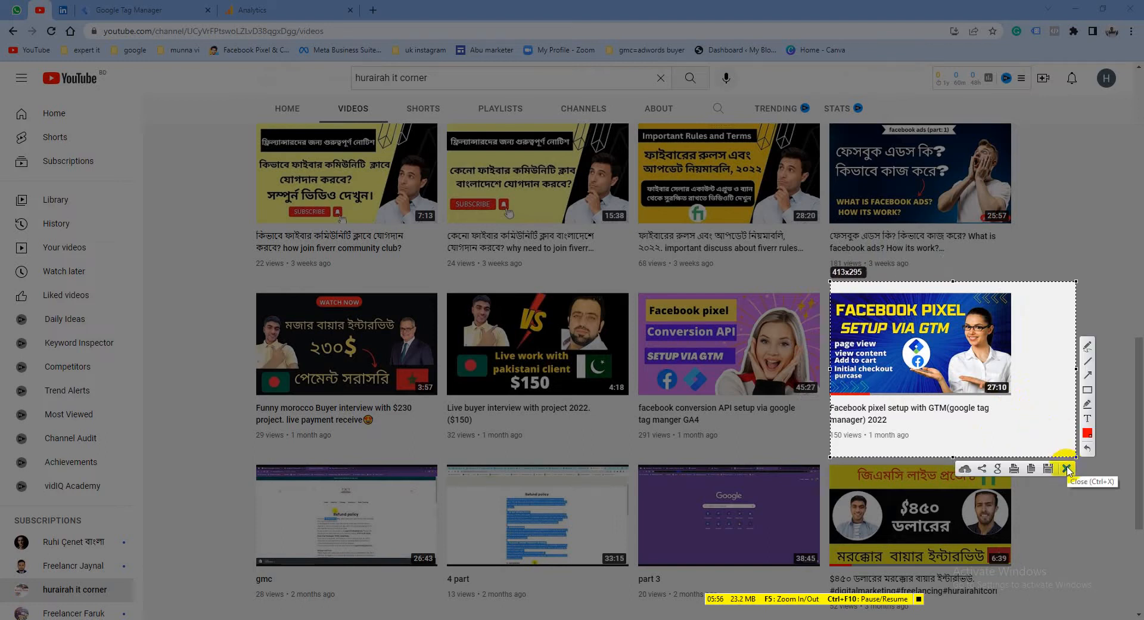
pyautogui.moveTo(1034, 408); pyautogui.dragTo(1032, 408)
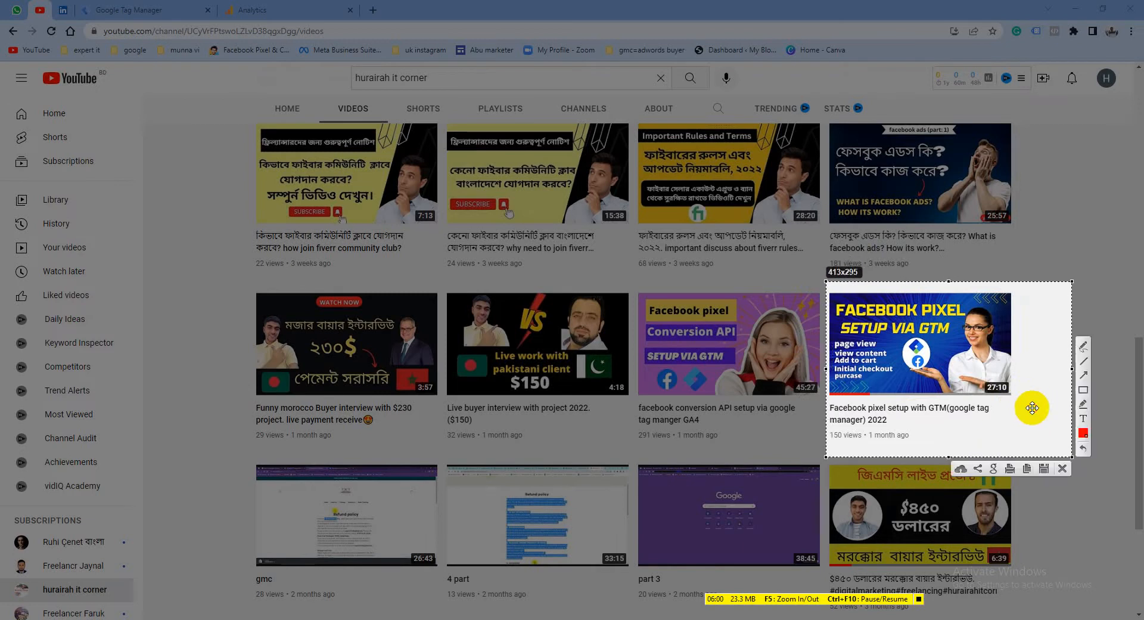
pyautogui.click(1063, 470)
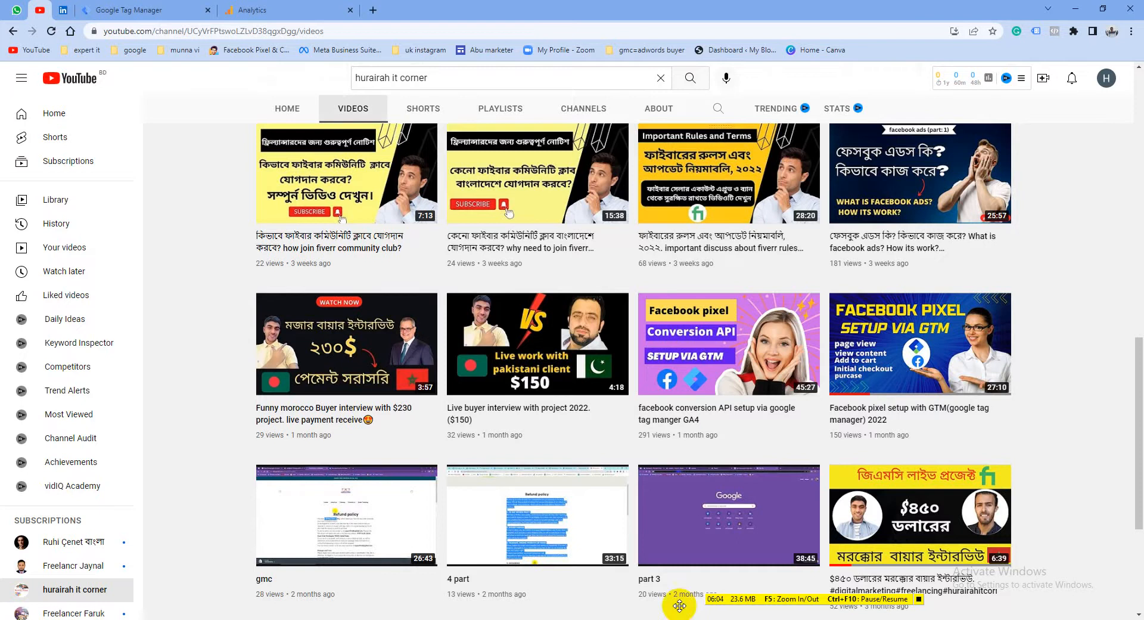
# Return to Google Tag Manager, assign "Fb- add to cart-trigger" as the add-to-cart tag's firing trigger and save the tag
pyautogui.click(104, 10)
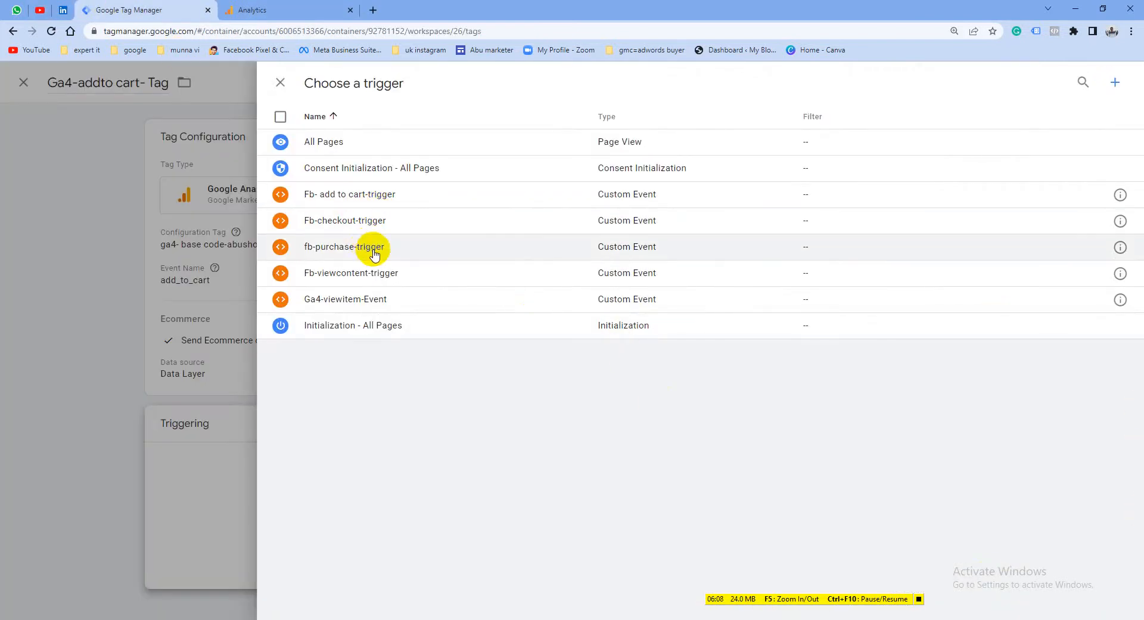
pyautogui.click(355, 203)
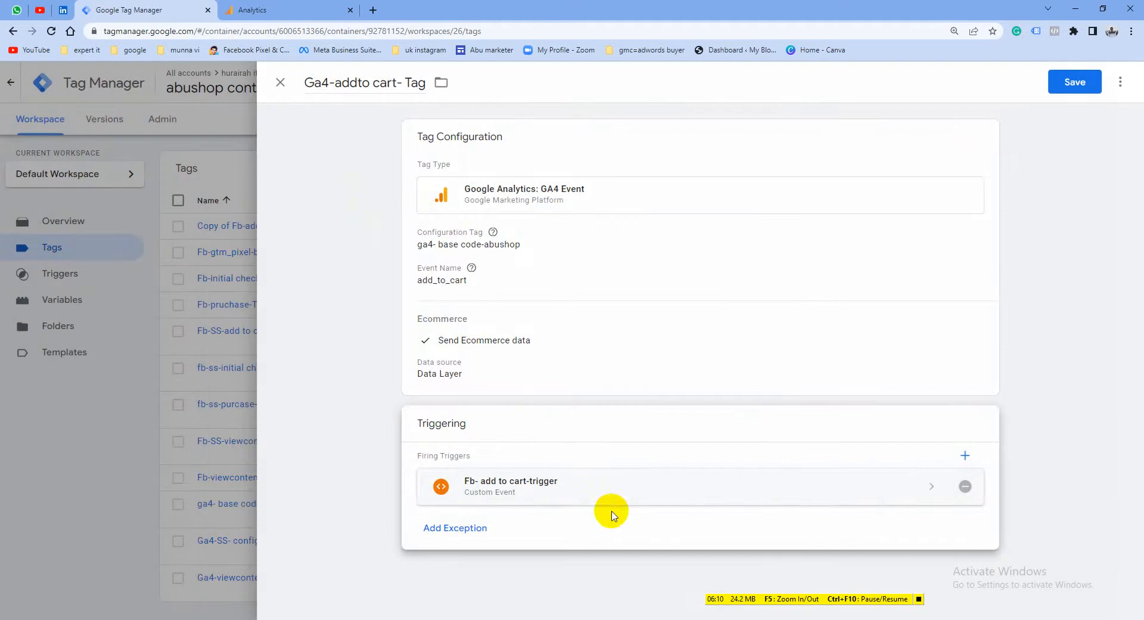
pyautogui.click(1083, 87)
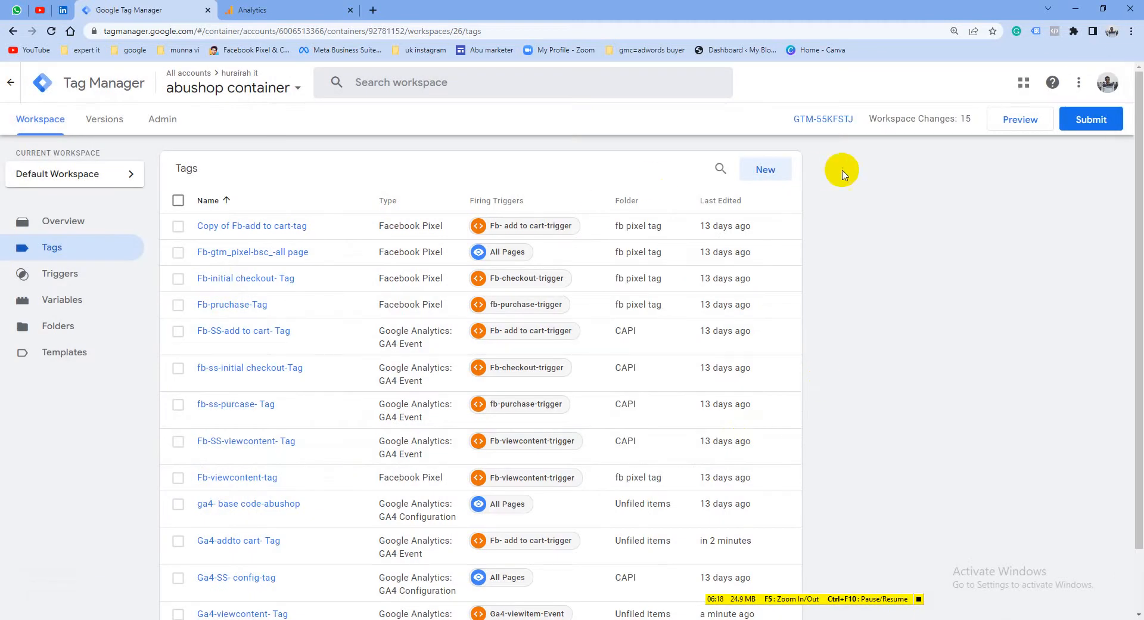
# Create a new tag and name it "GA4-checkout- Tag"
pyautogui.click(783, 172)
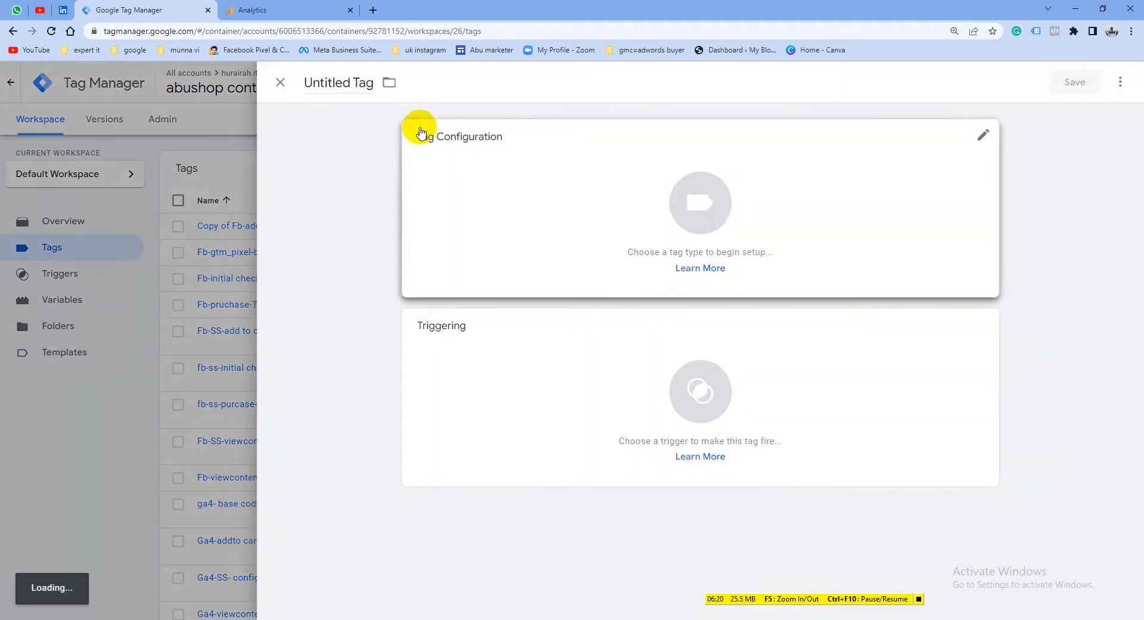
pyautogui.moveTo(344, 82); pyautogui.dragTo(303, 82)
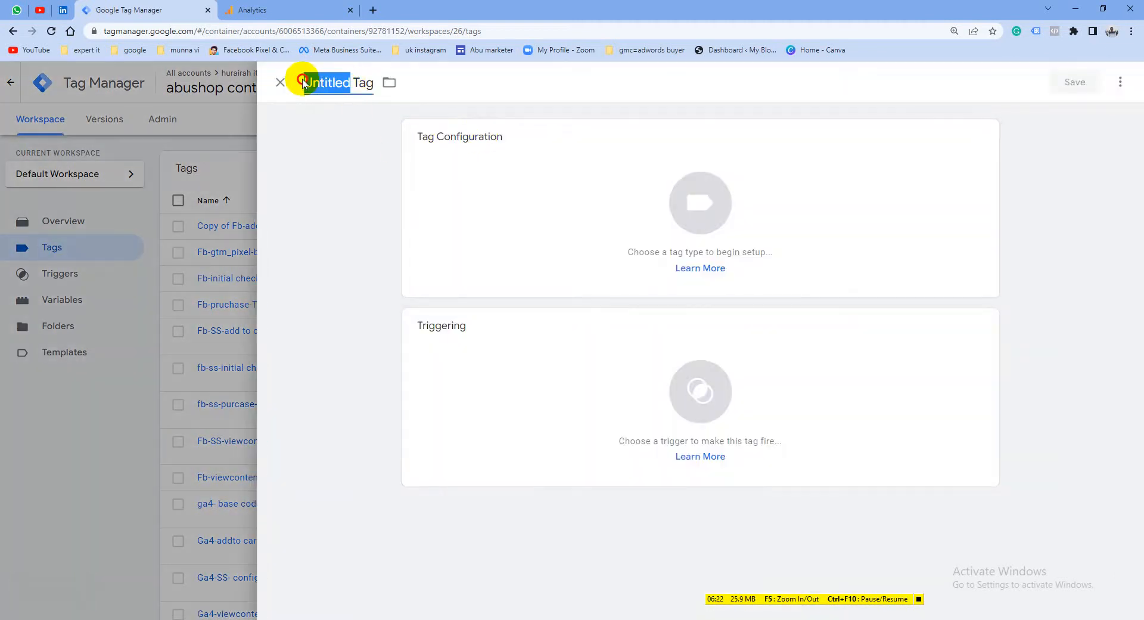
pyautogui.write('GA4-checkout-')
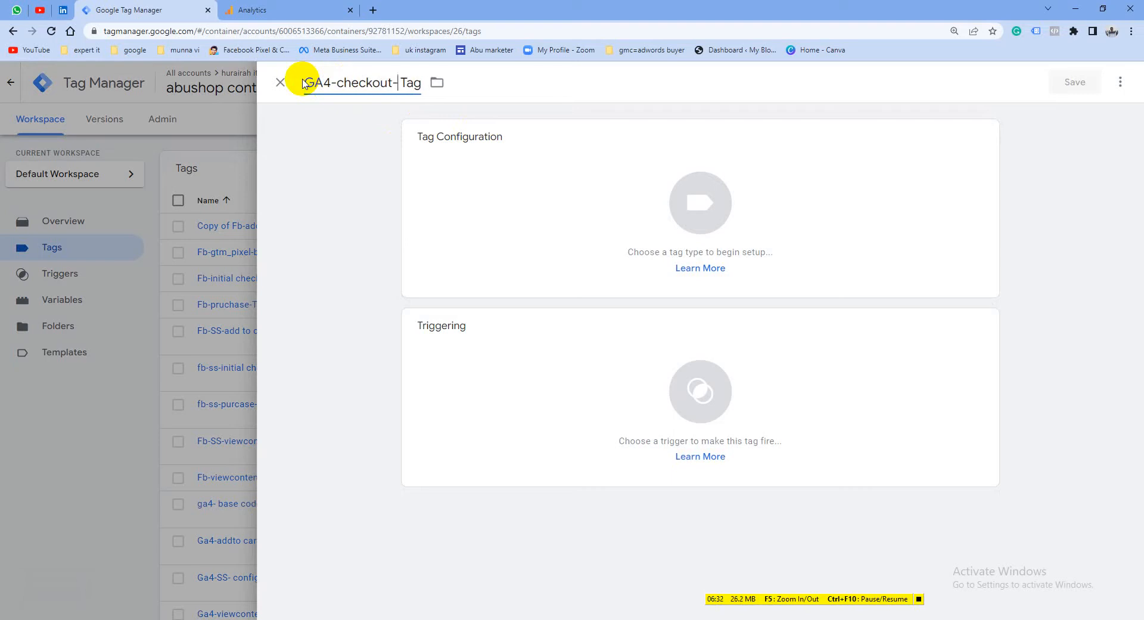
# Make the checkout tag a Google Analytics: GA4 Event with "ga4- base code-abushop" as its configuration tag
pyautogui.click(681, 207)
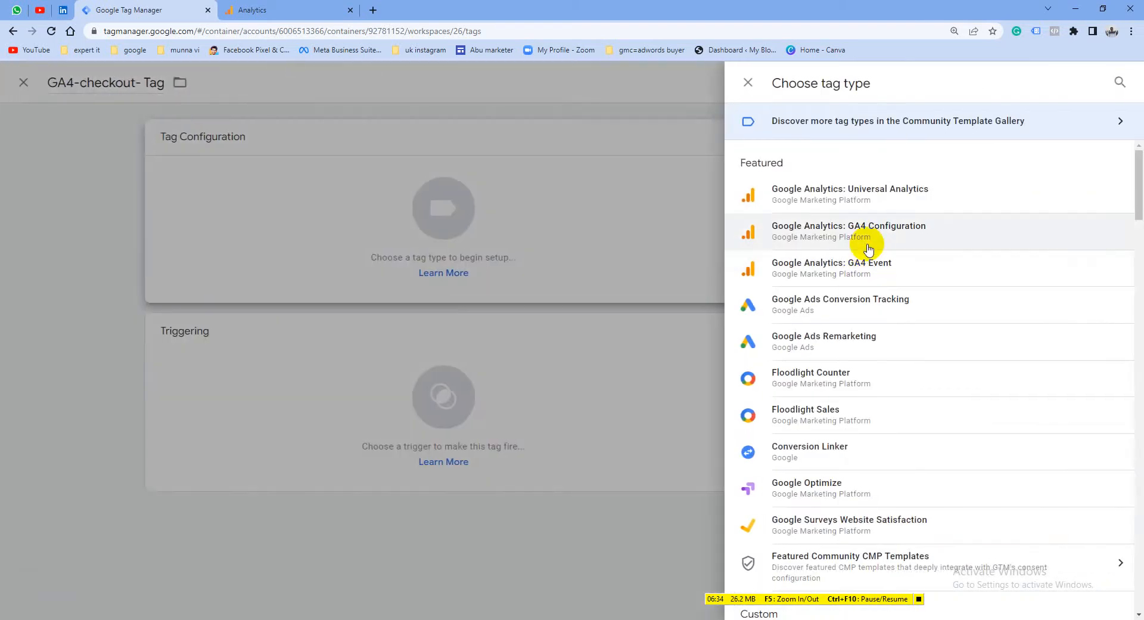
pyautogui.click(861, 274)
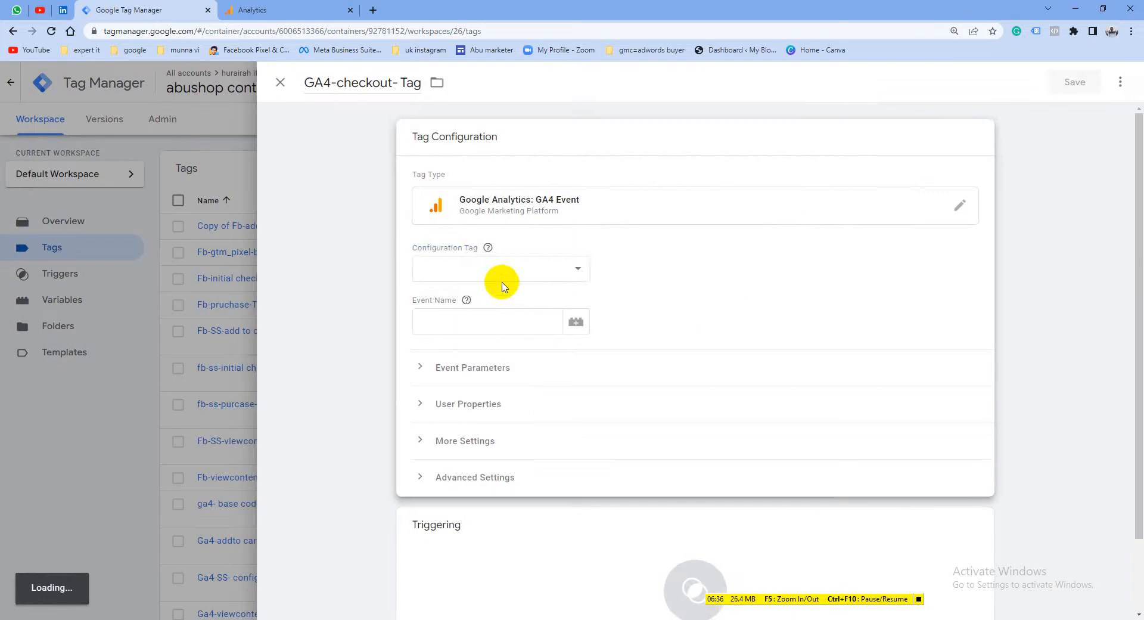
pyautogui.click(468, 273)
pyautogui.click(475, 311)
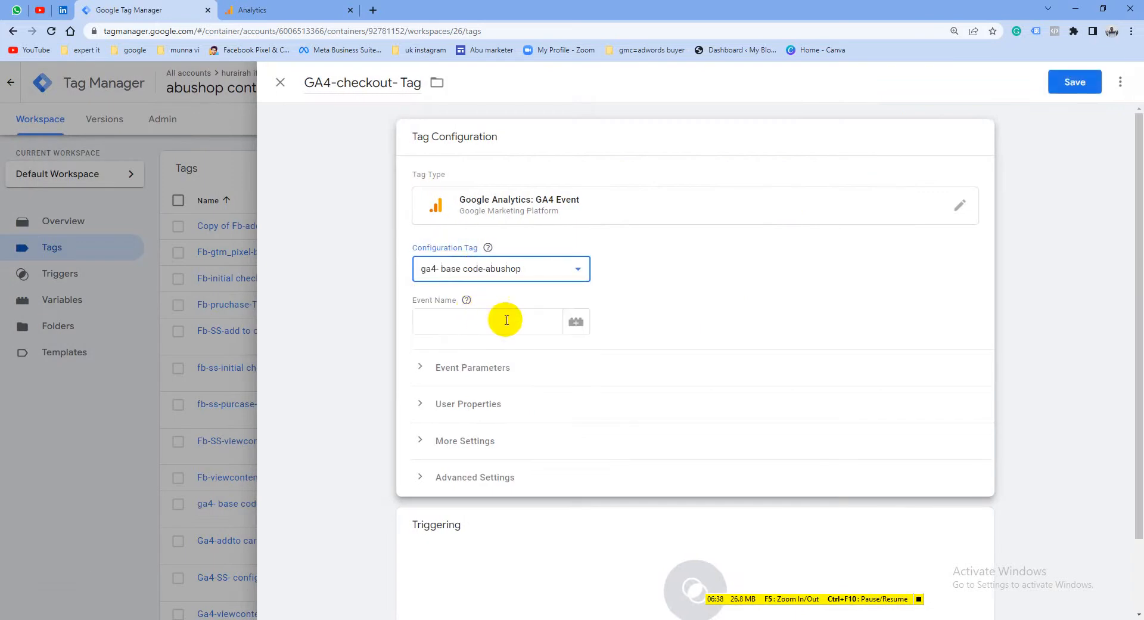
# Set the checkout tag's event name to begin_checkout, removing the stray spaces from the pasted text
pyautogui.click(455, 319)
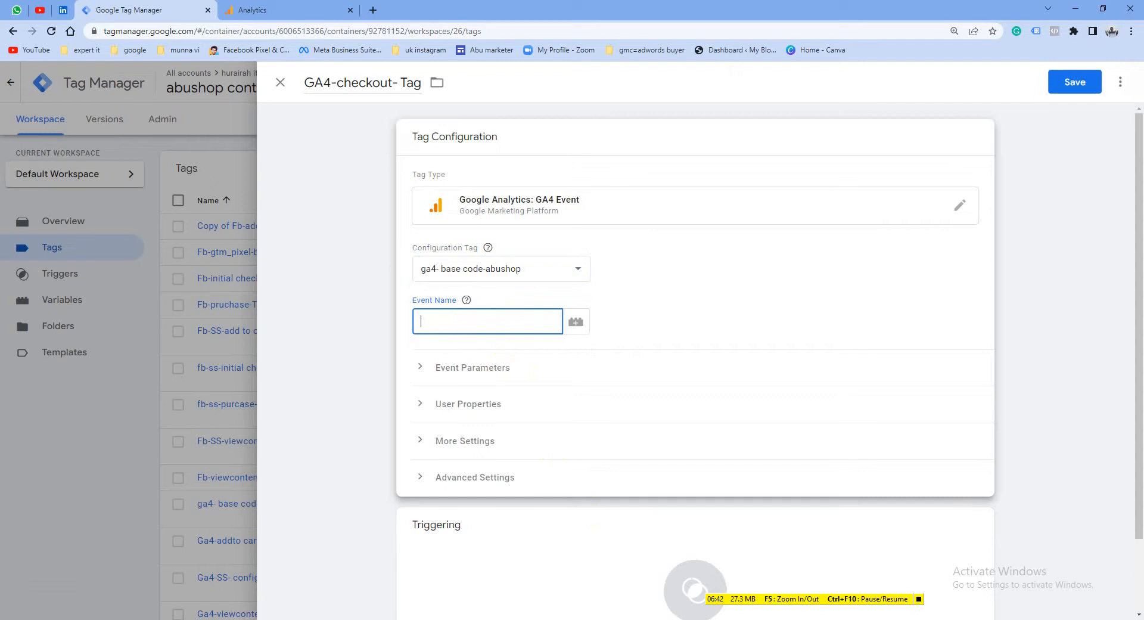
pyautogui.rightClick(449, 321)
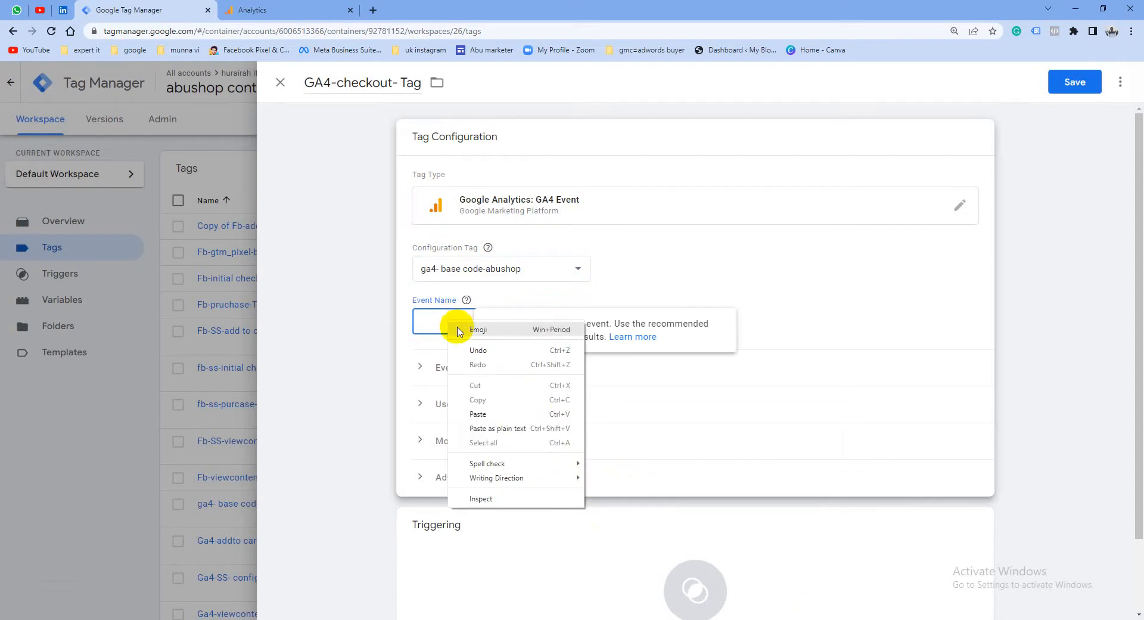
pyautogui.click(478, 413)
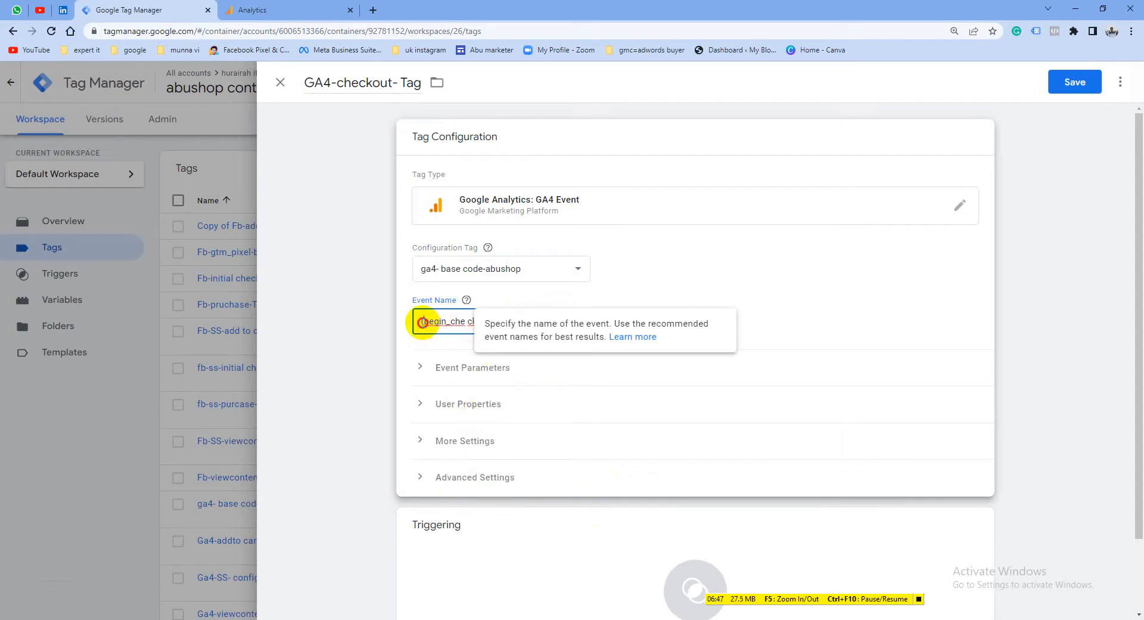
pyautogui.press('BackSpace')
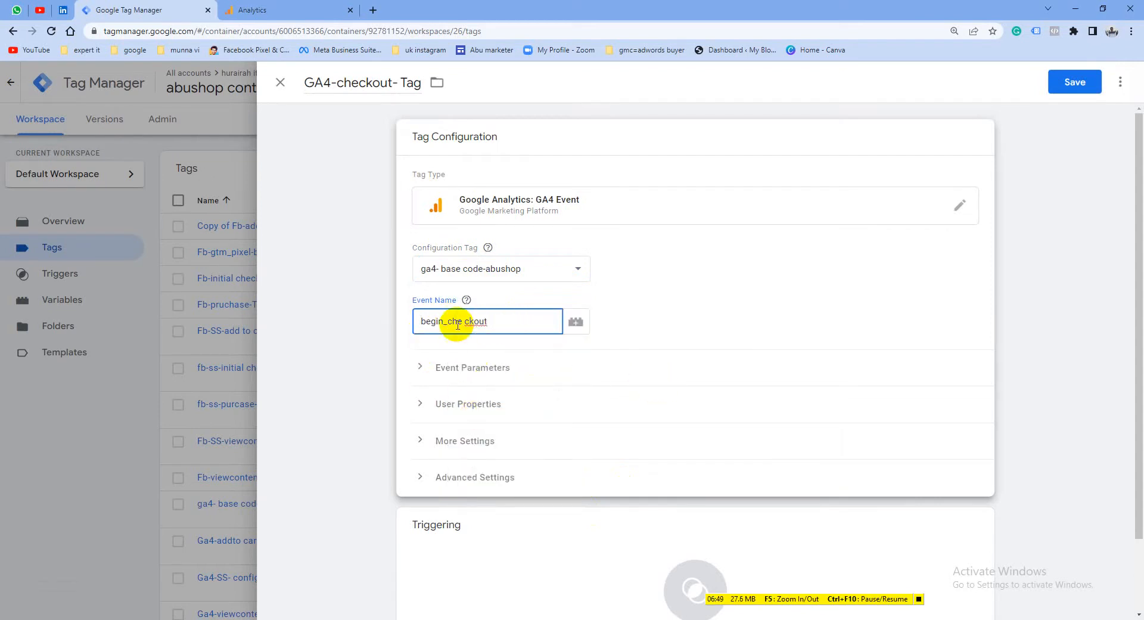
pyautogui.click(456, 323)
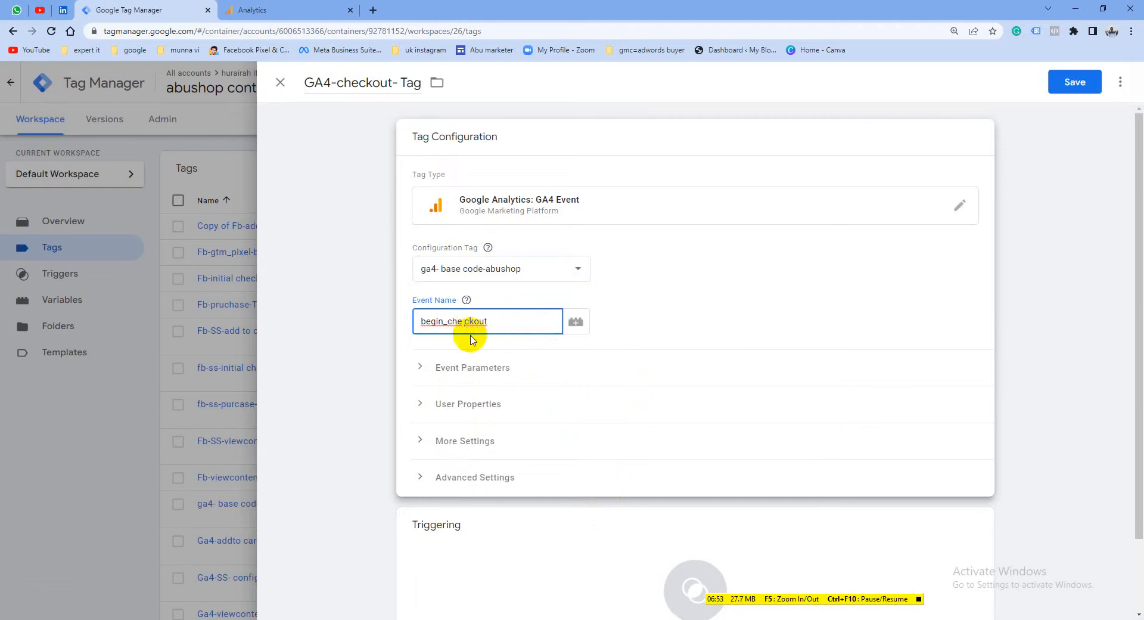
pyautogui.press('BackSpace')
# Enable Send Ecommerce data for the begin_checkout tag and open its firing trigger selection
pyautogui.click(478, 441)
pyautogui.click(475, 497)
pyautogui.scroll(-3, 582, 459)
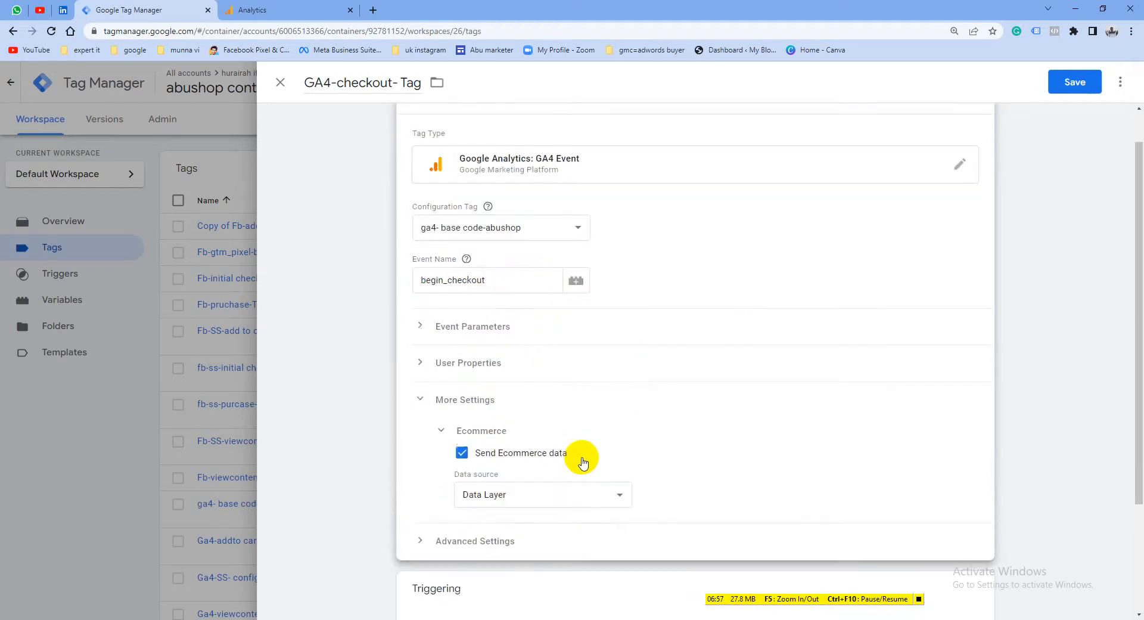
pyautogui.click(707, 514)
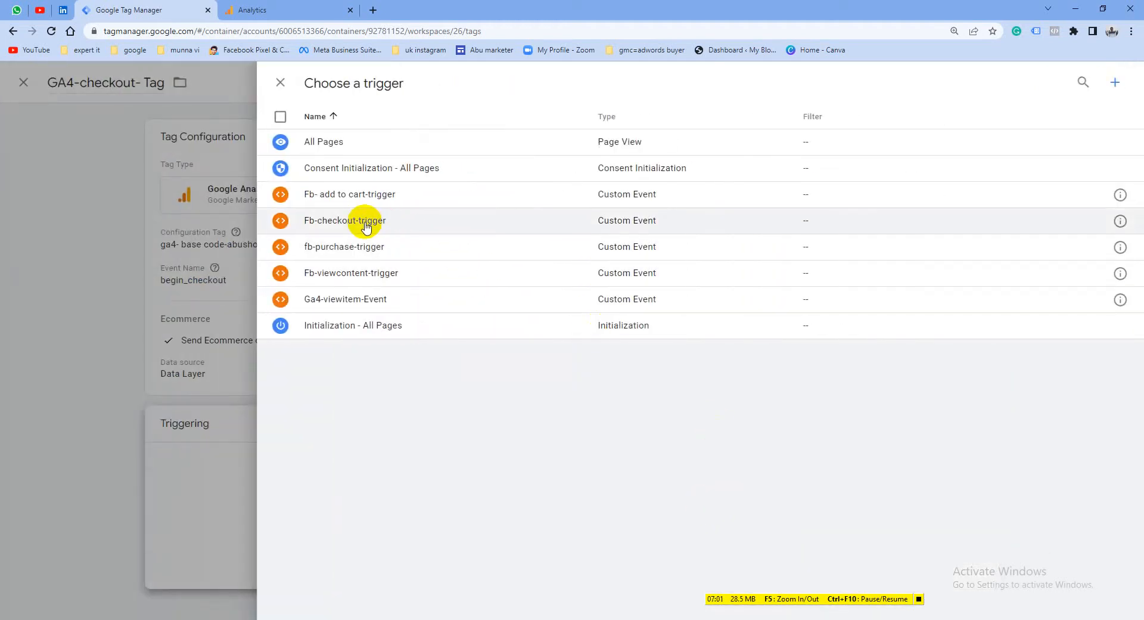
# Assign Fb-checkout-trigger as the firing trigger of the begin_checkout tag and save the tag
pyautogui.click(366, 225)
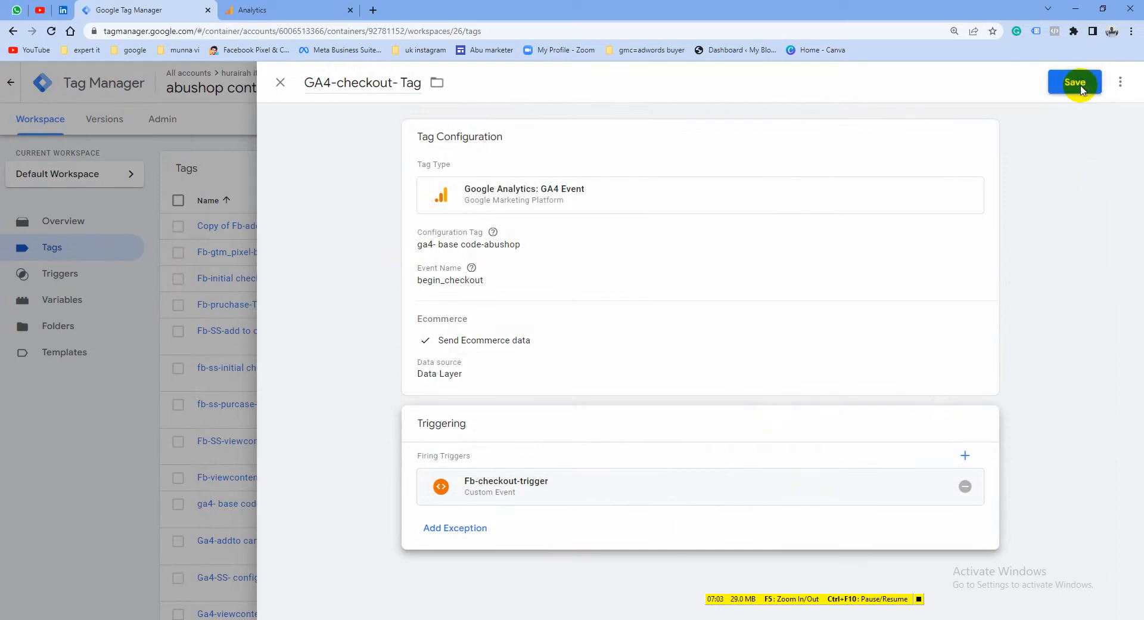
pyautogui.click(1080, 88)
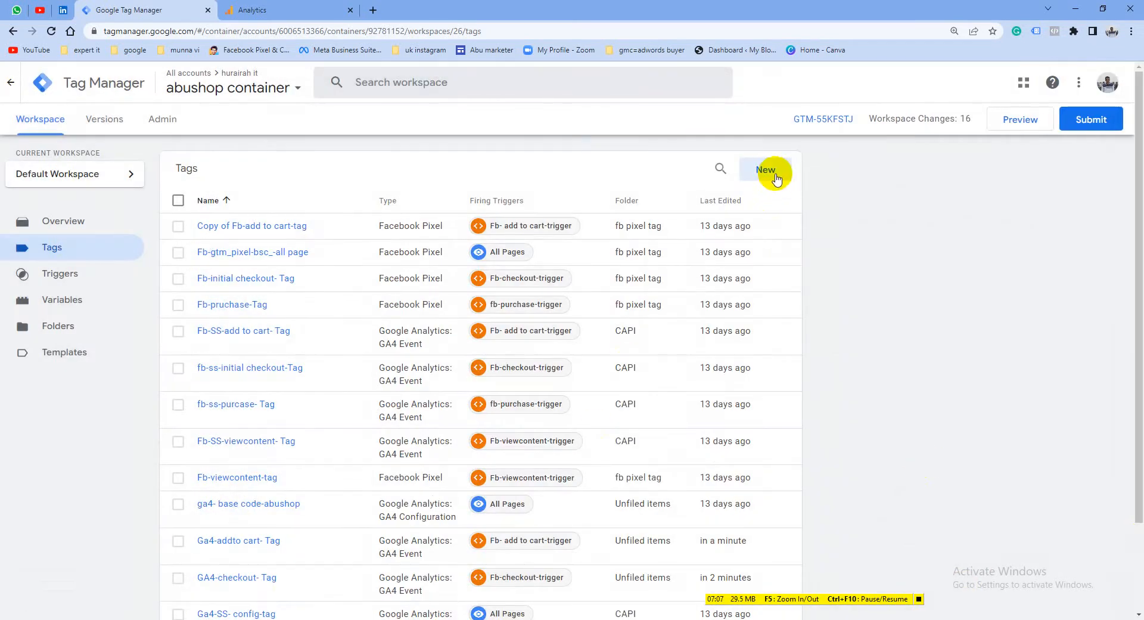
# Create a Google Analytics: GA4 Event tag named "GA4-purcase- Tag" with "ga4- base code-abushop" as its configuration tag
pyautogui.click(769, 170)
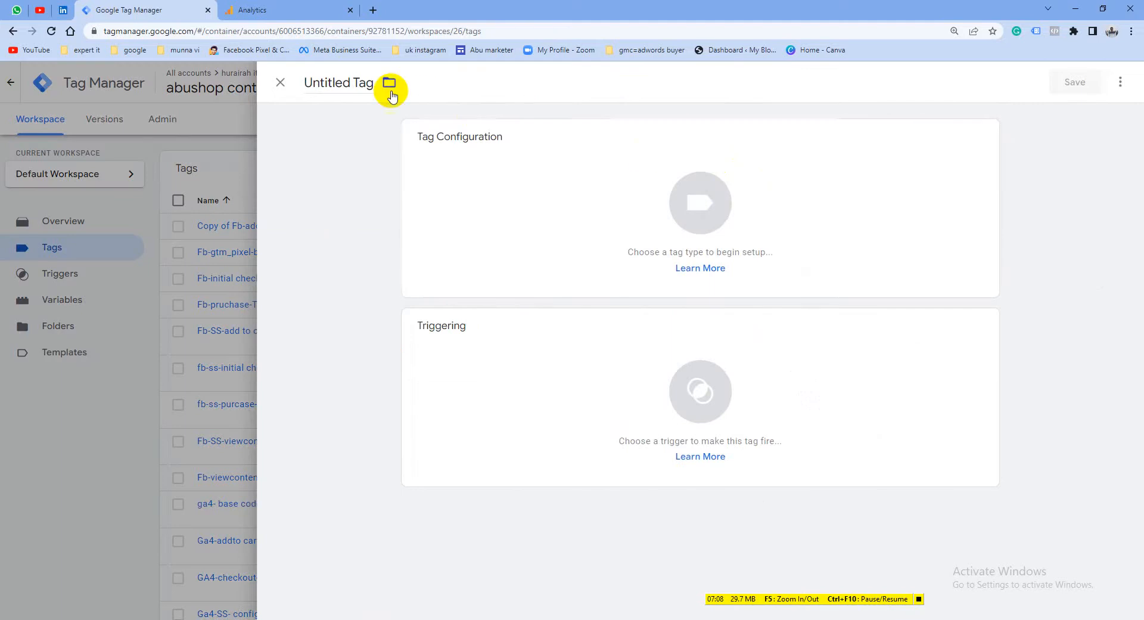
pyautogui.moveTo(350, 82); pyautogui.dragTo(296, 91)
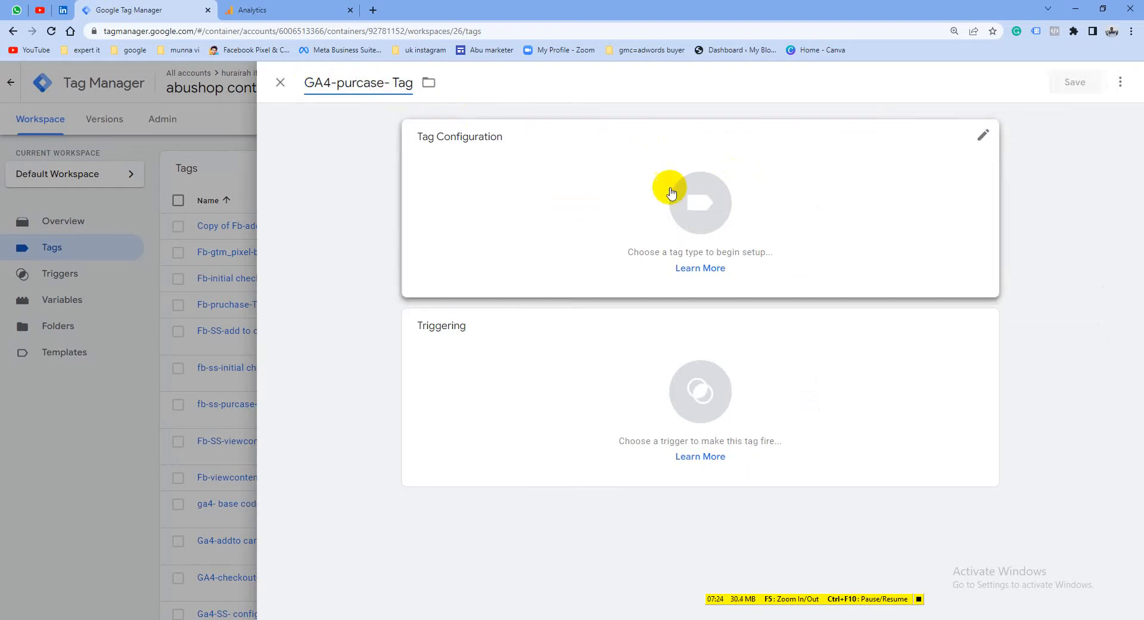
pyautogui.click(696, 201)
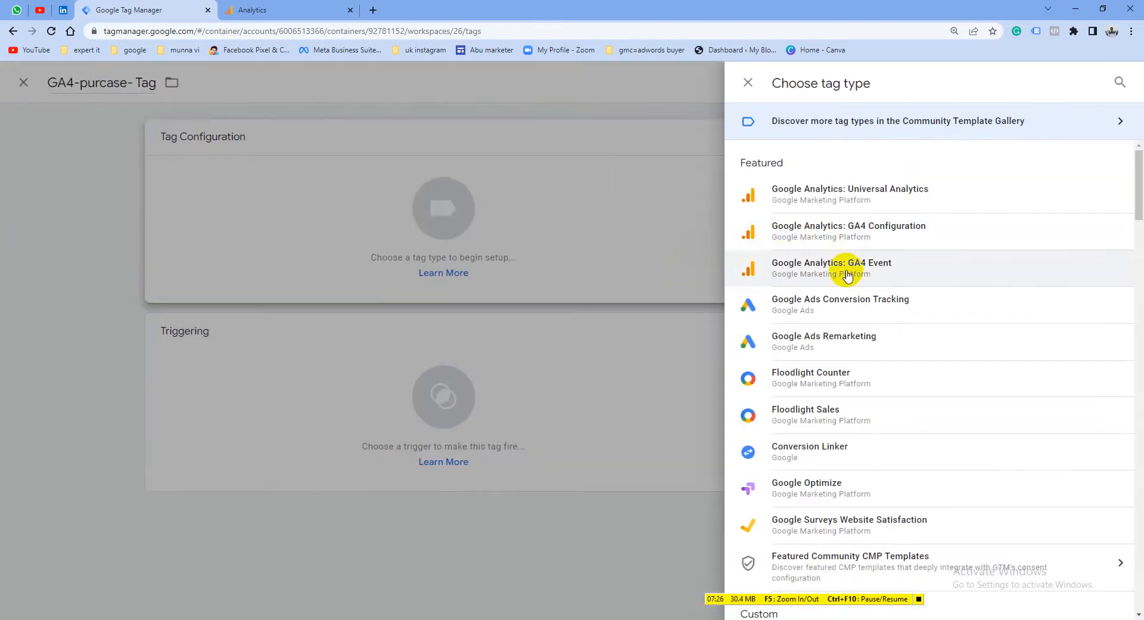
pyautogui.click(792, 263)
pyautogui.click(467, 270)
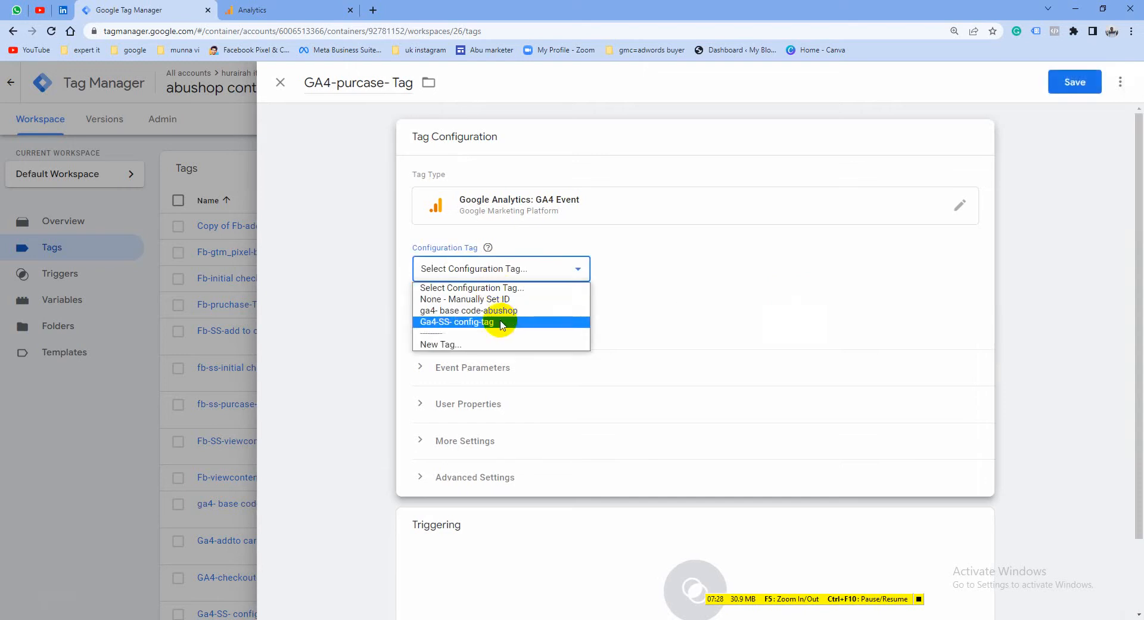
pyautogui.click(466, 312)
# Set the new tag's event name to purchase and enable Send Ecommerce data with Data Layer as the source
pyautogui.click(485, 324)
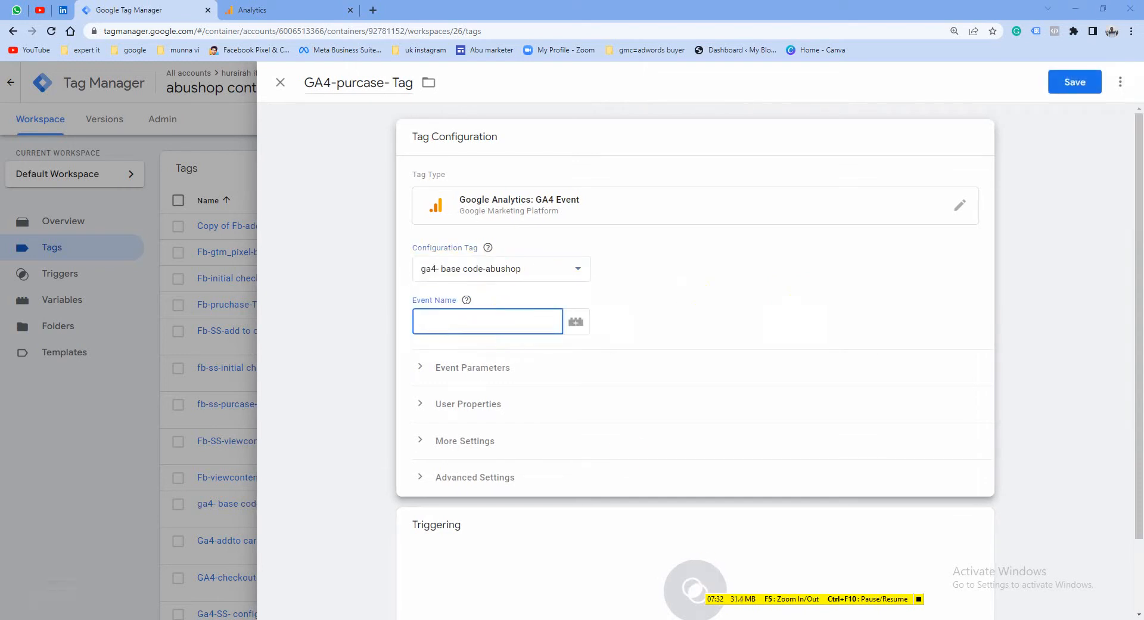
pyautogui.rightClick(460, 324)
pyautogui.click(490, 414)
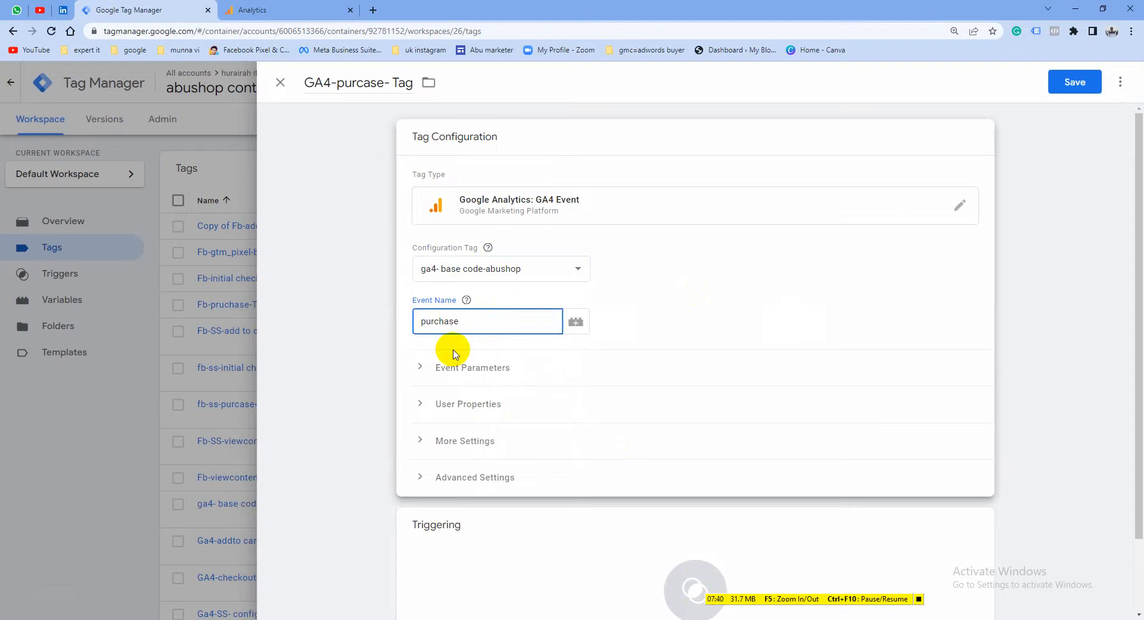
pyautogui.click(441, 430)
pyautogui.click(461, 494)
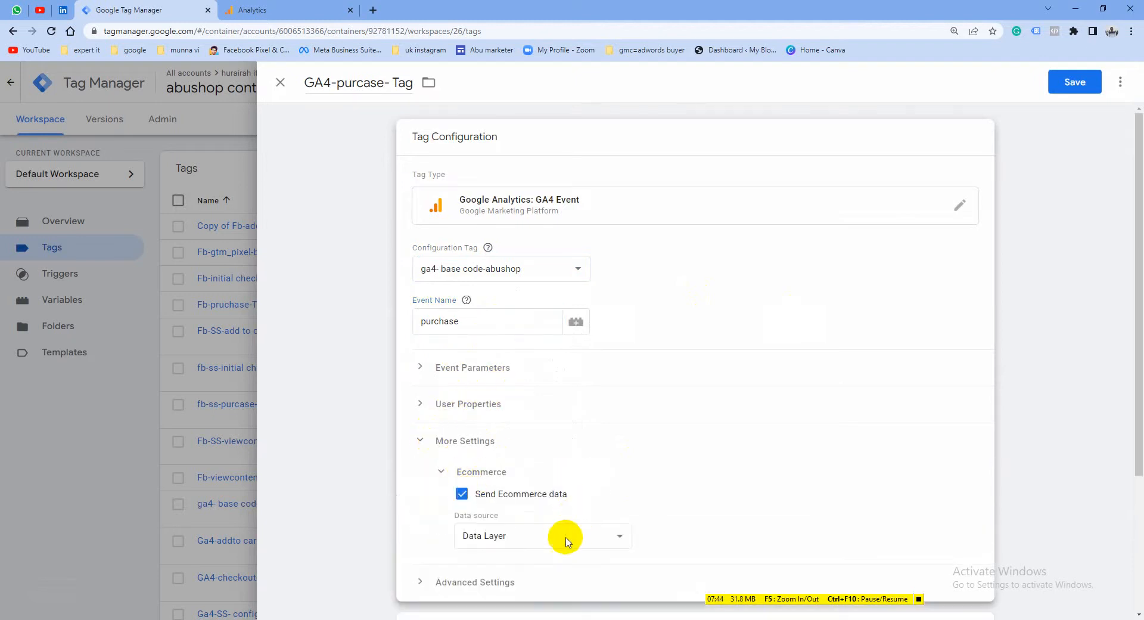
# Assign fb-purchase-trigger as the firing trigger of the purchase tag and save the tag
pyautogui.scroll(-3, 566, 539)
pyautogui.click(686, 497)
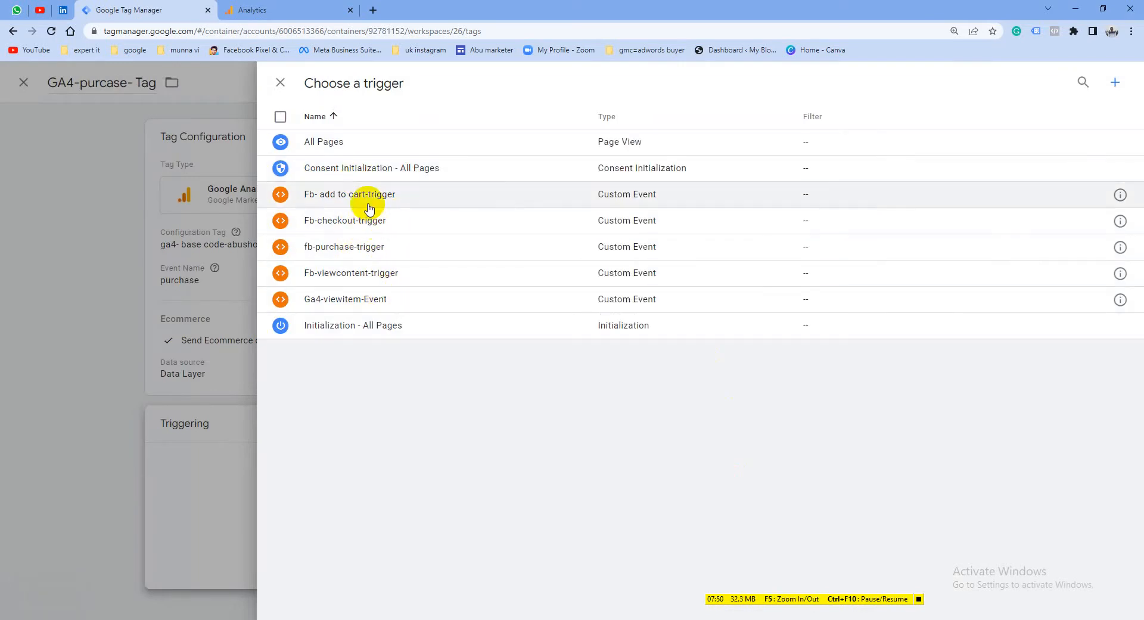
pyautogui.click(346, 246)
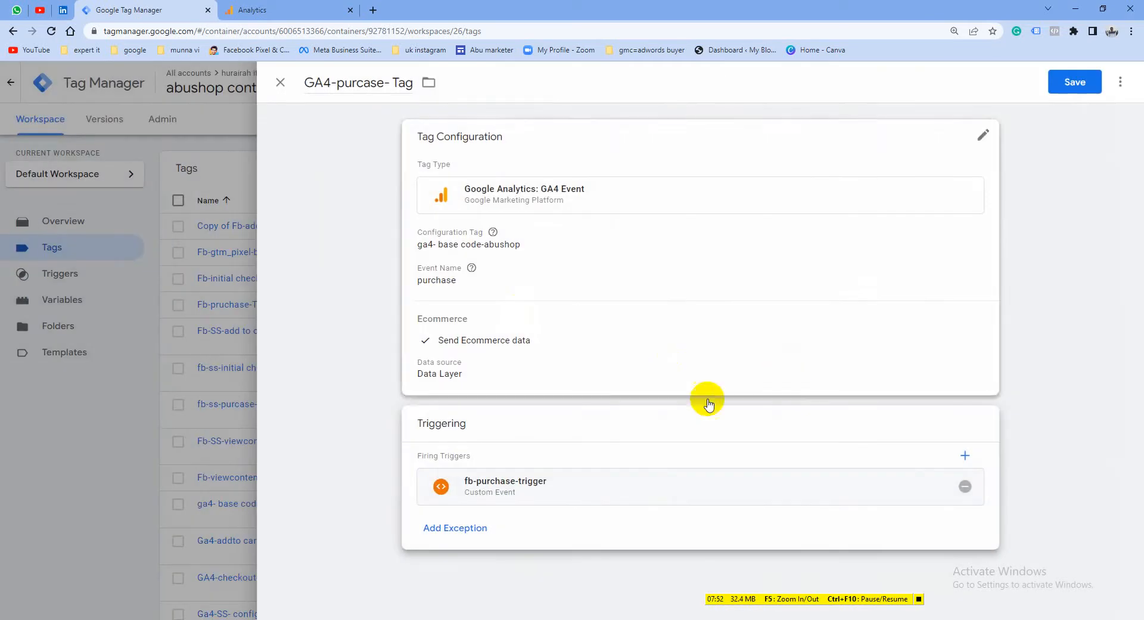
pyautogui.click(1067, 89)
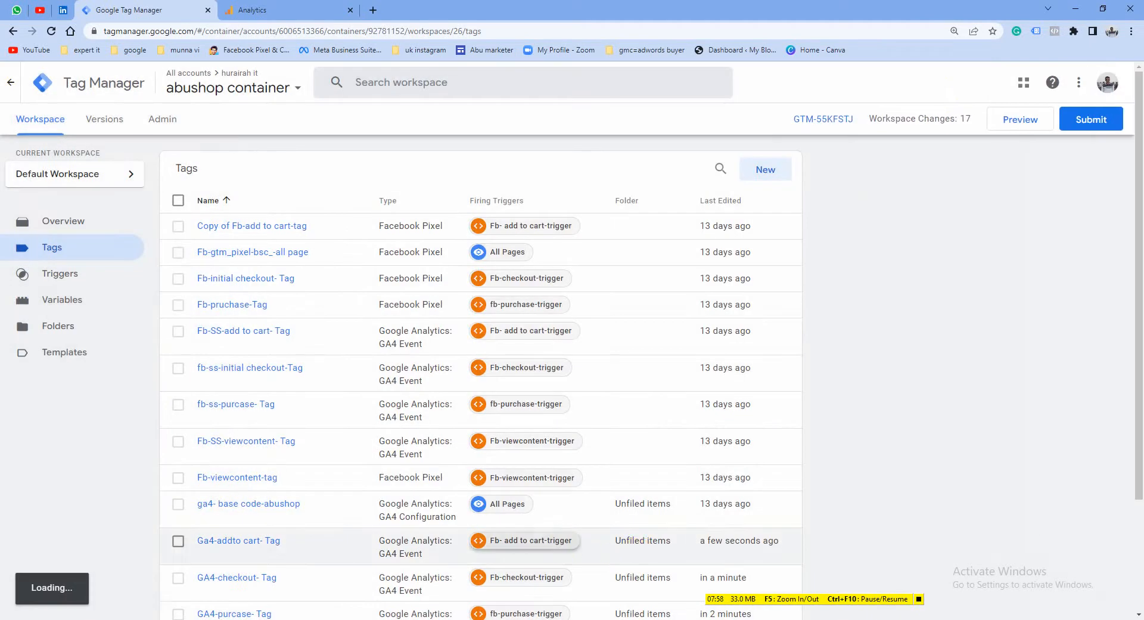
# Review the workspace's tag list, checking the GA4 event tags and the firing trigger assigned to each
pyautogui.scroll(-3, 459, 503)
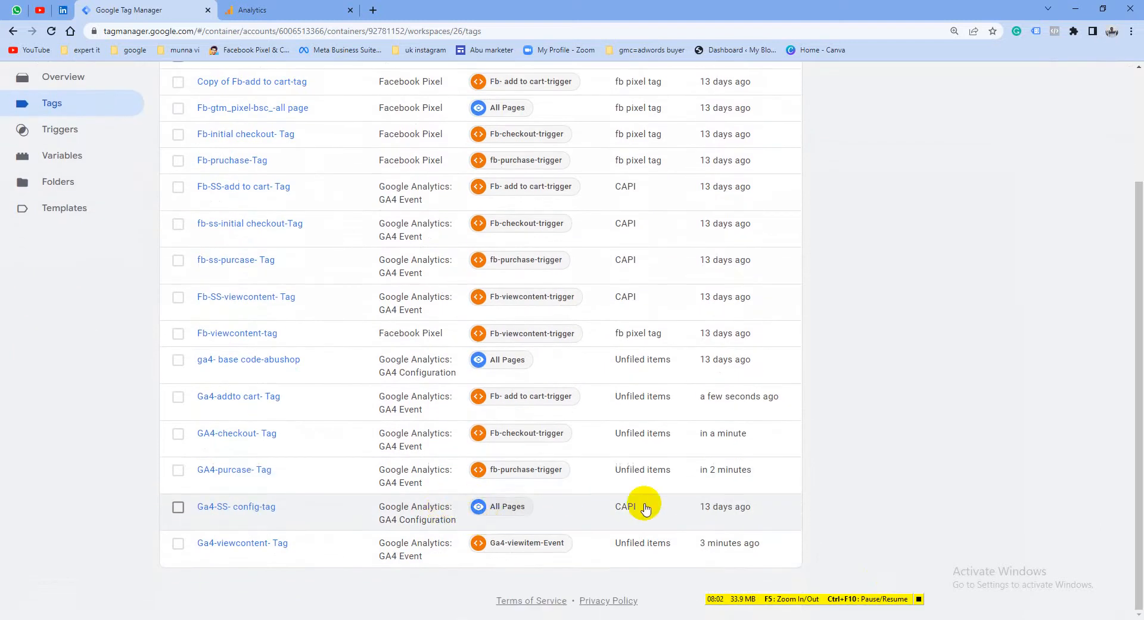
pyautogui.moveTo(796, 597); pyautogui.dragTo(978, 596)
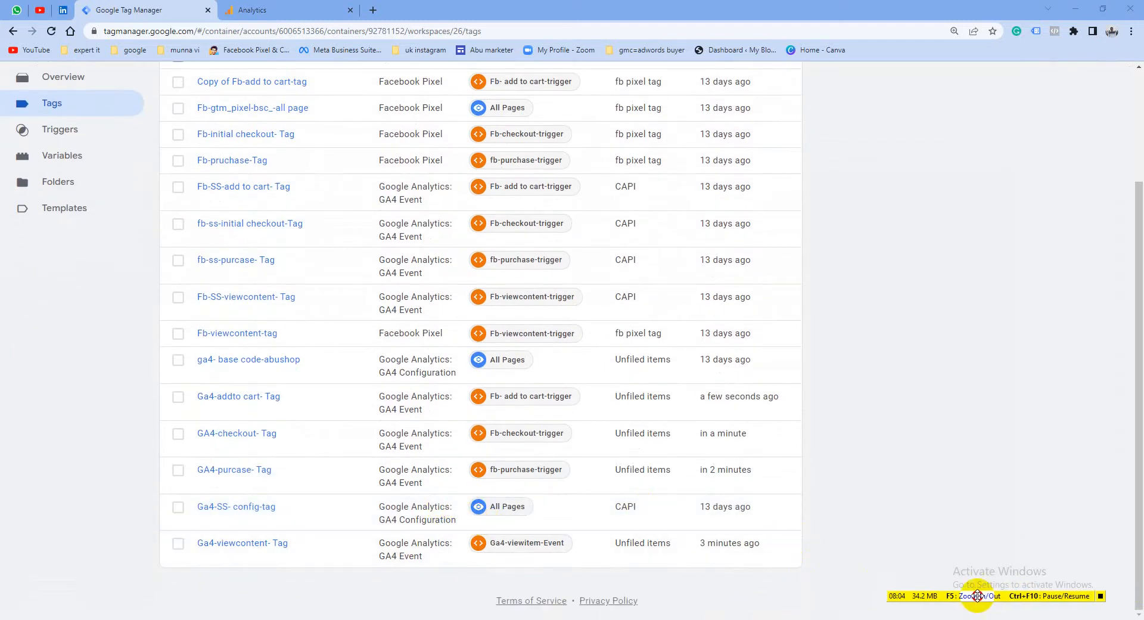
pyautogui.scroll(3, 492, 428)
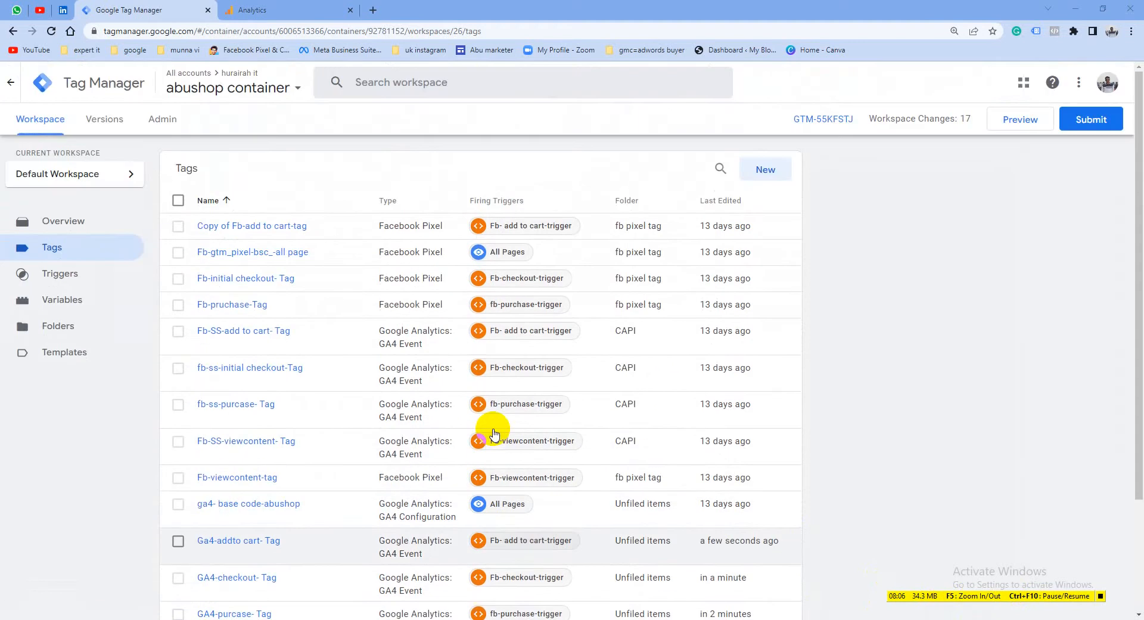
pyautogui.scroll(-2, 484, 389)
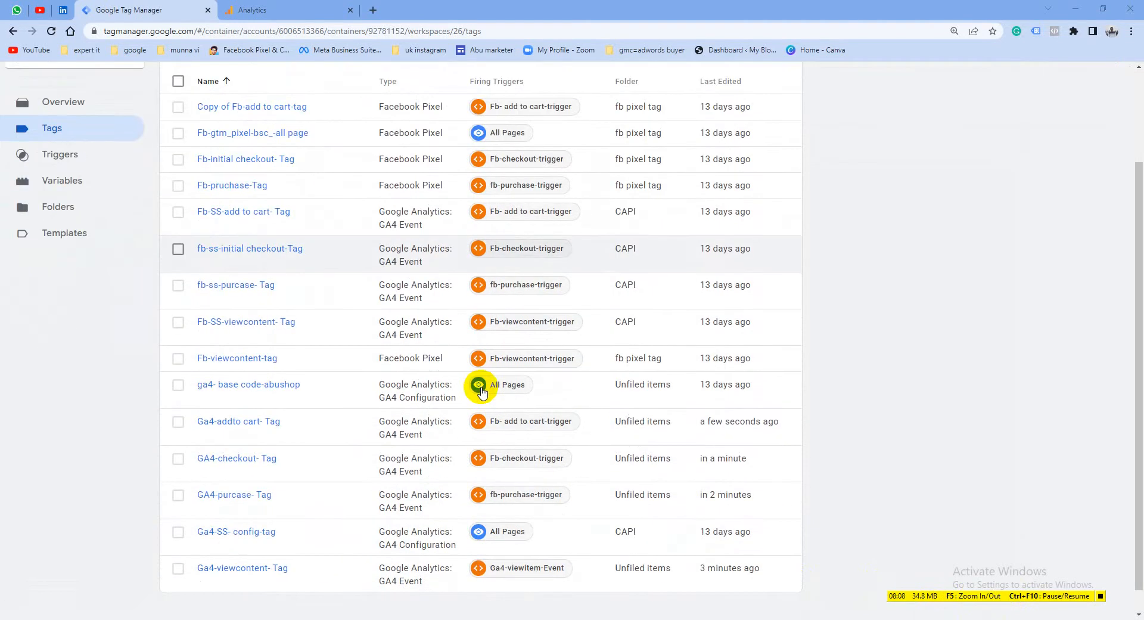
pyautogui.scroll(-1, 484, 391)
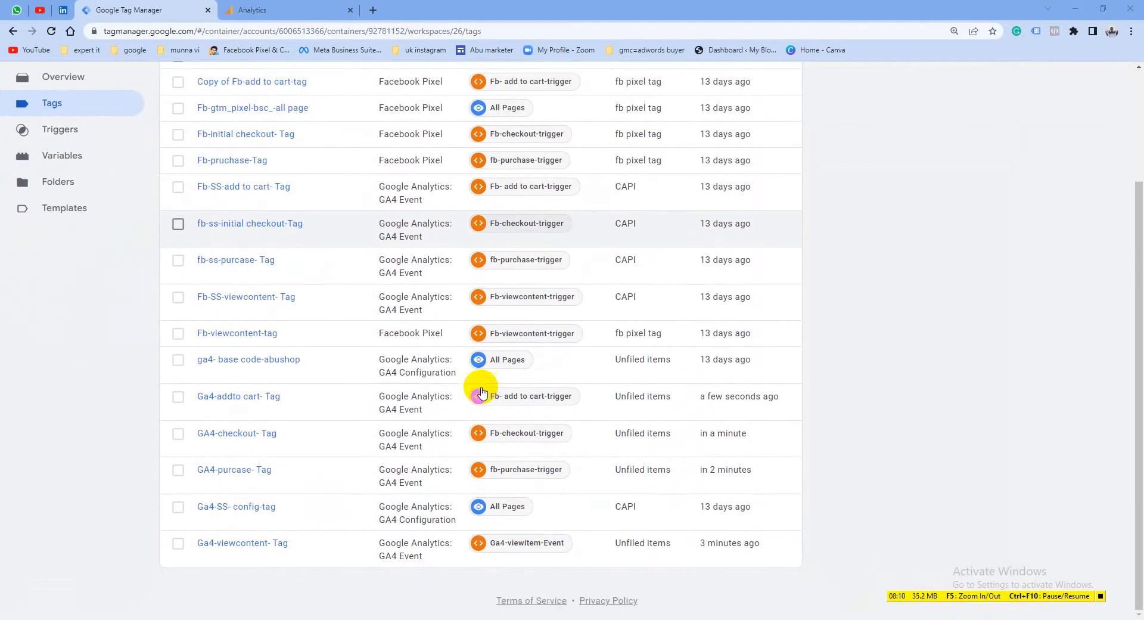
pyautogui.scroll(3, 499, 386)
pyautogui.scroll(-3, 470, 395)
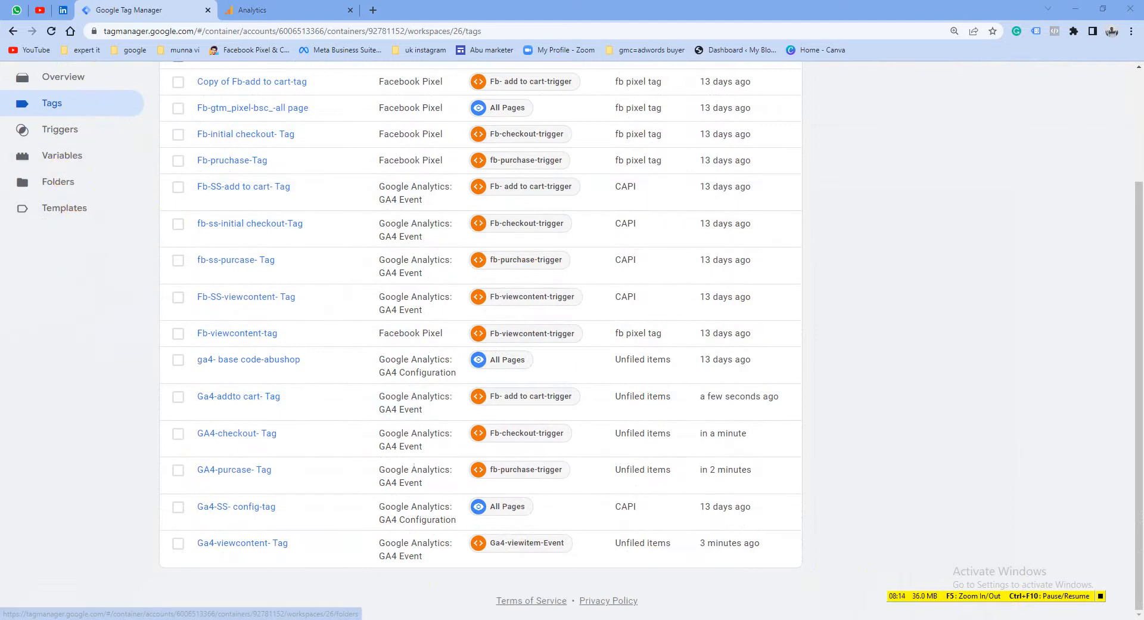
pyautogui.scroll(3, 633, 572)
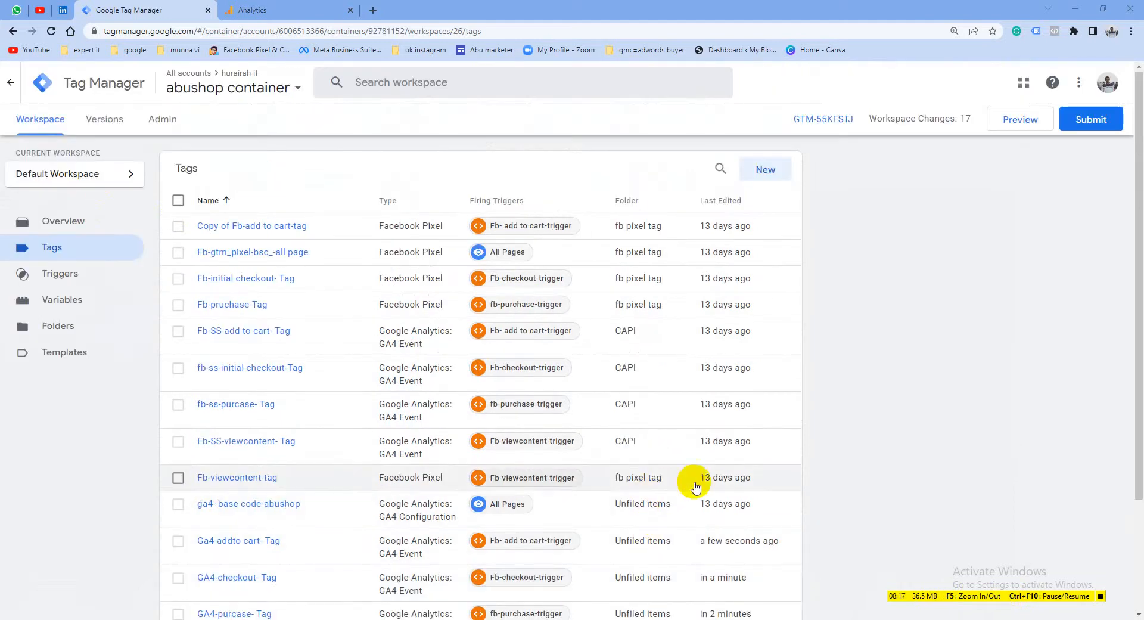
pyautogui.click(1018, 122)
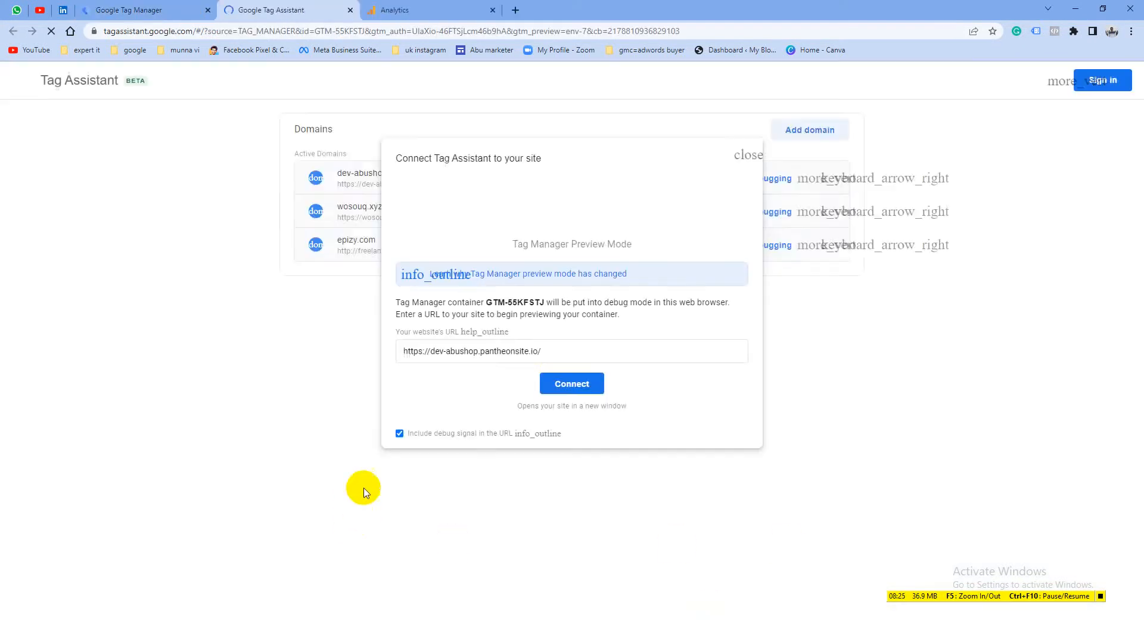
pyautogui.click(571, 386)
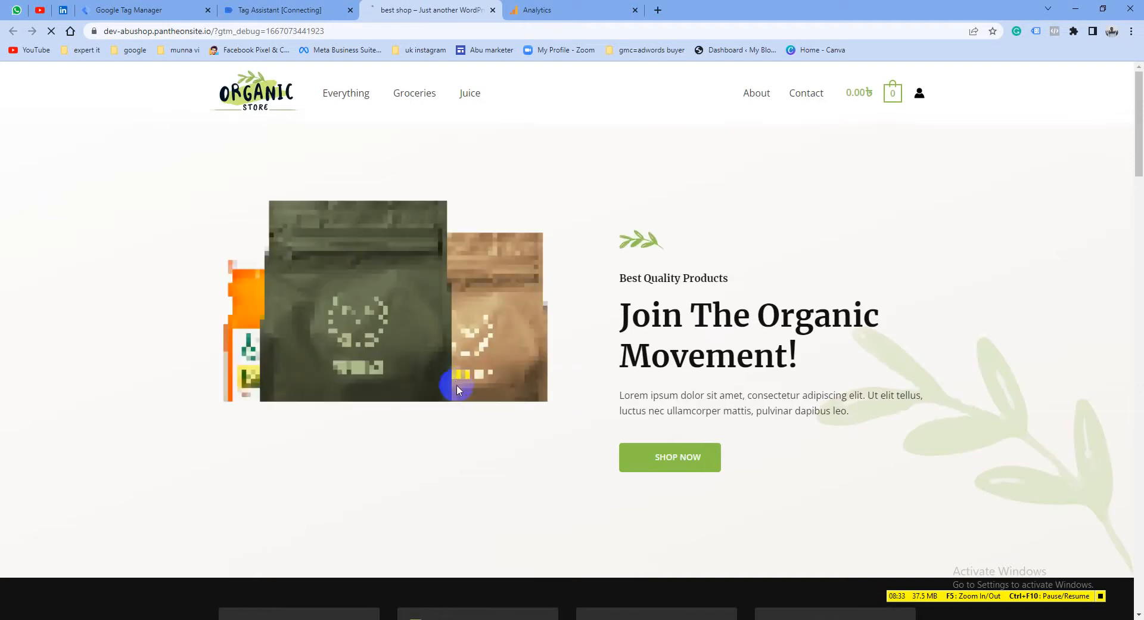
# Open the Assorted Coffee product page from the store's Best Selling Products
pyautogui.scroll(-9, 452, 432)
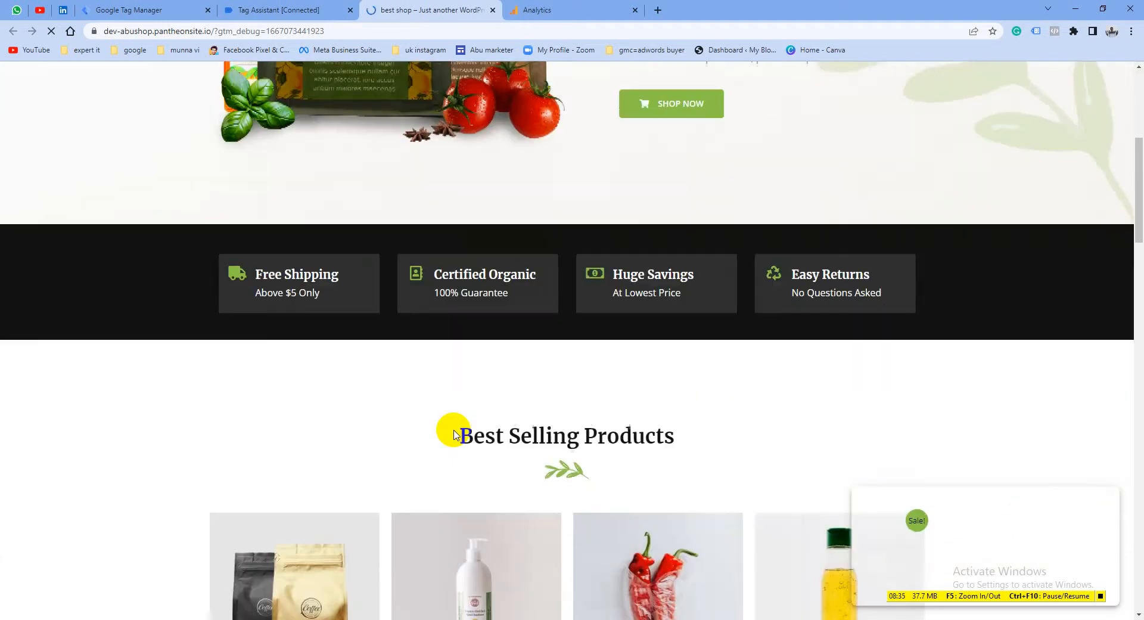
pyautogui.scroll(-3, 452, 438)
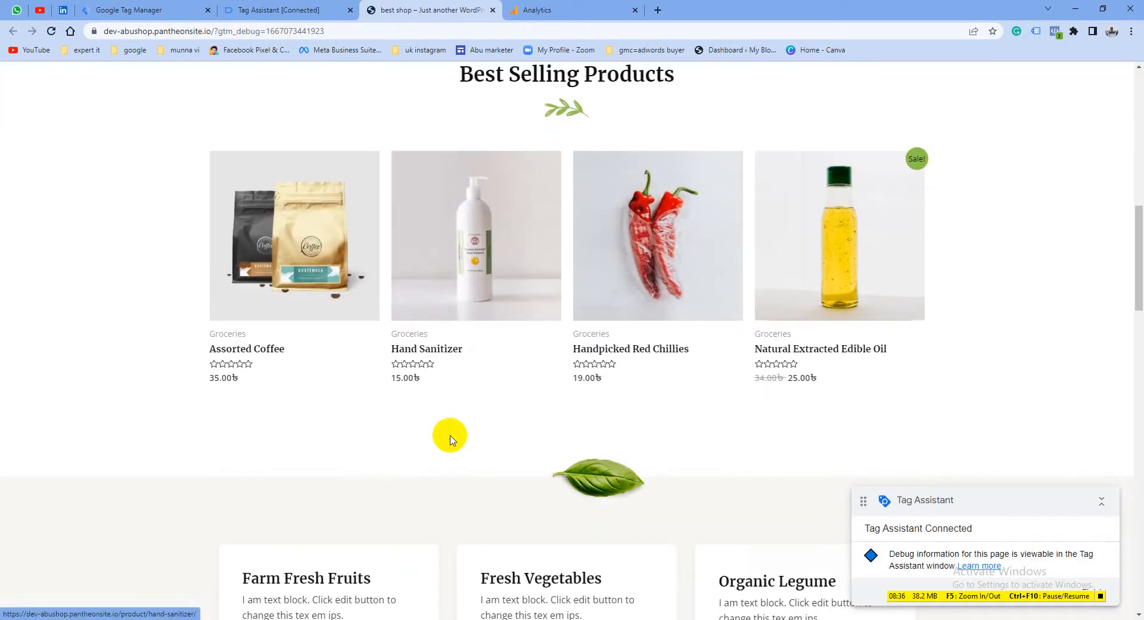
pyautogui.click(265, 354)
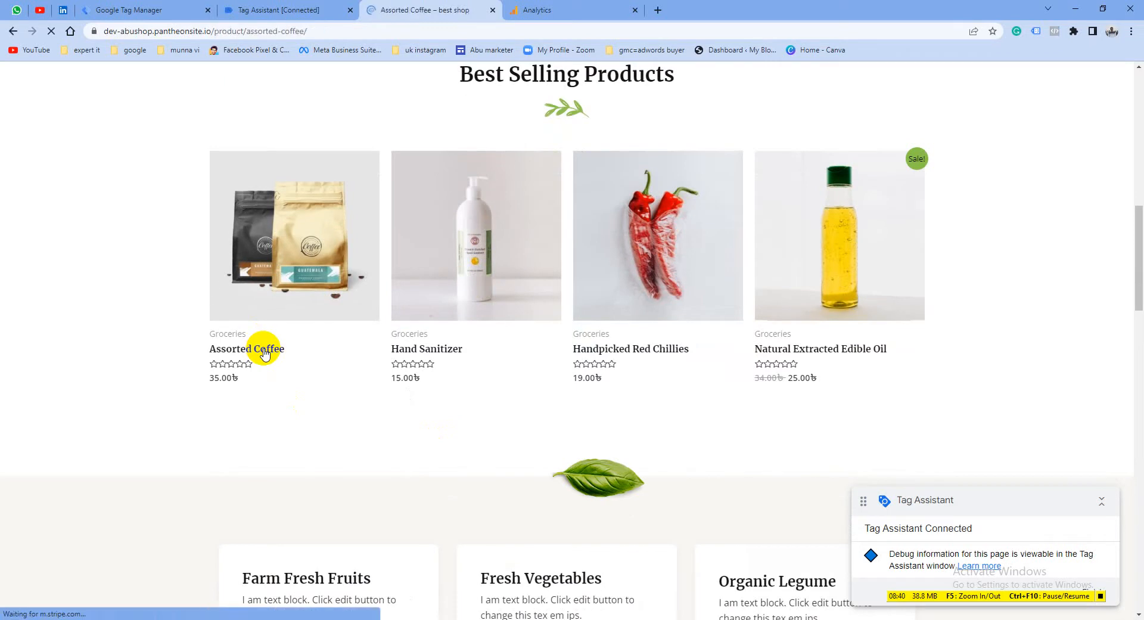
# Continue into the connected Tag Assistant session and check which tags fired for the product page
pyautogui.click(280, 6)
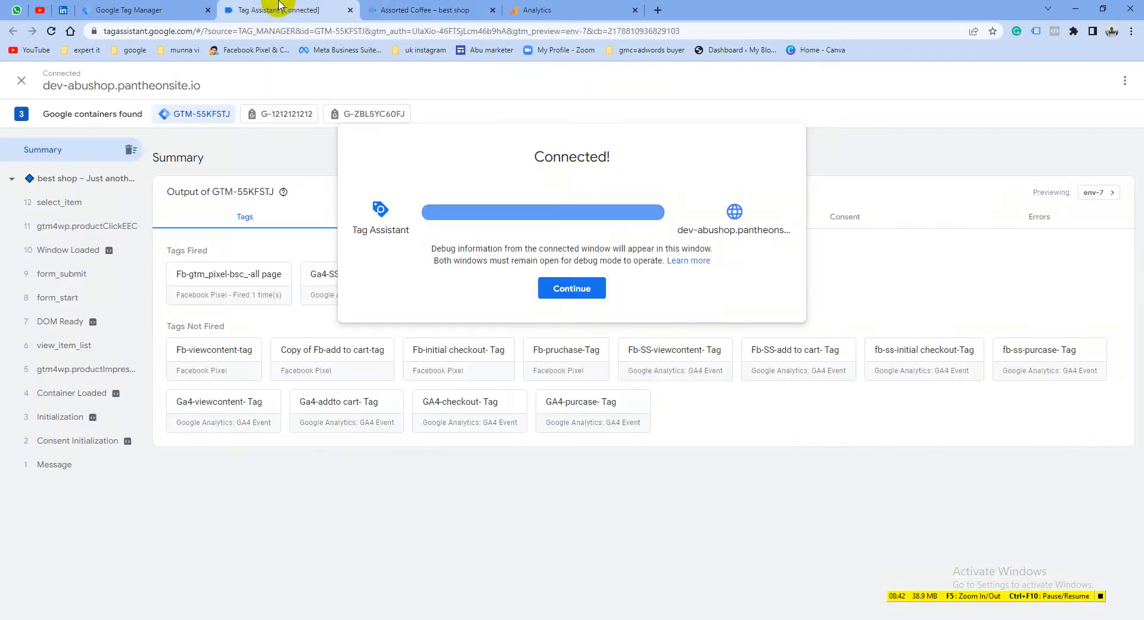
pyautogui.click(565, 287)
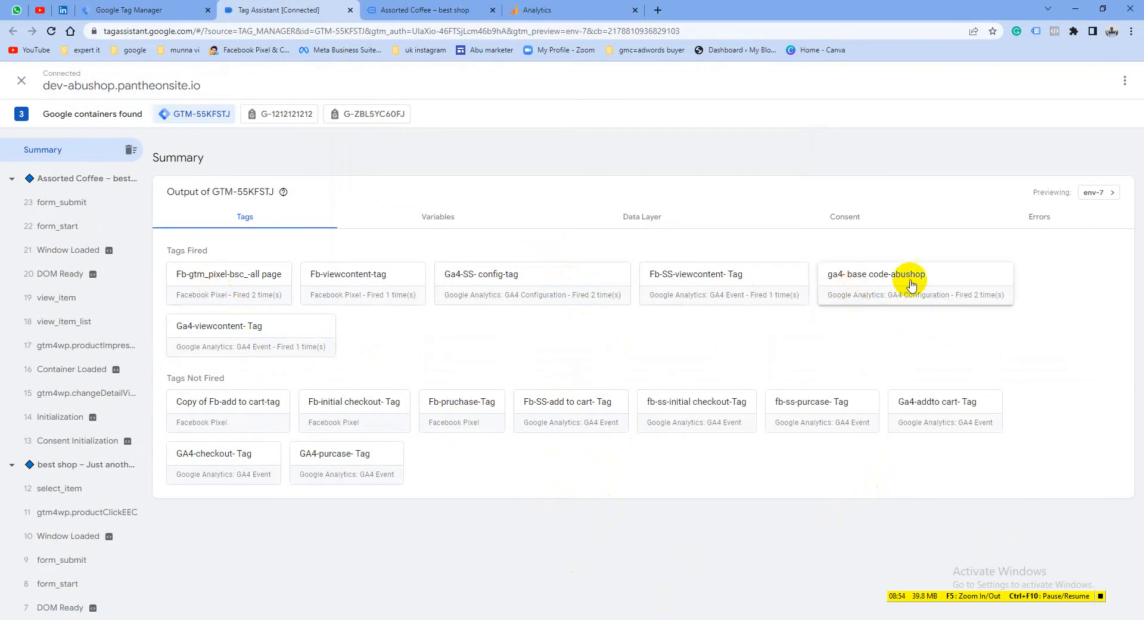
pyautogui.click(444, 9)
pyautogui.click(322, 10)
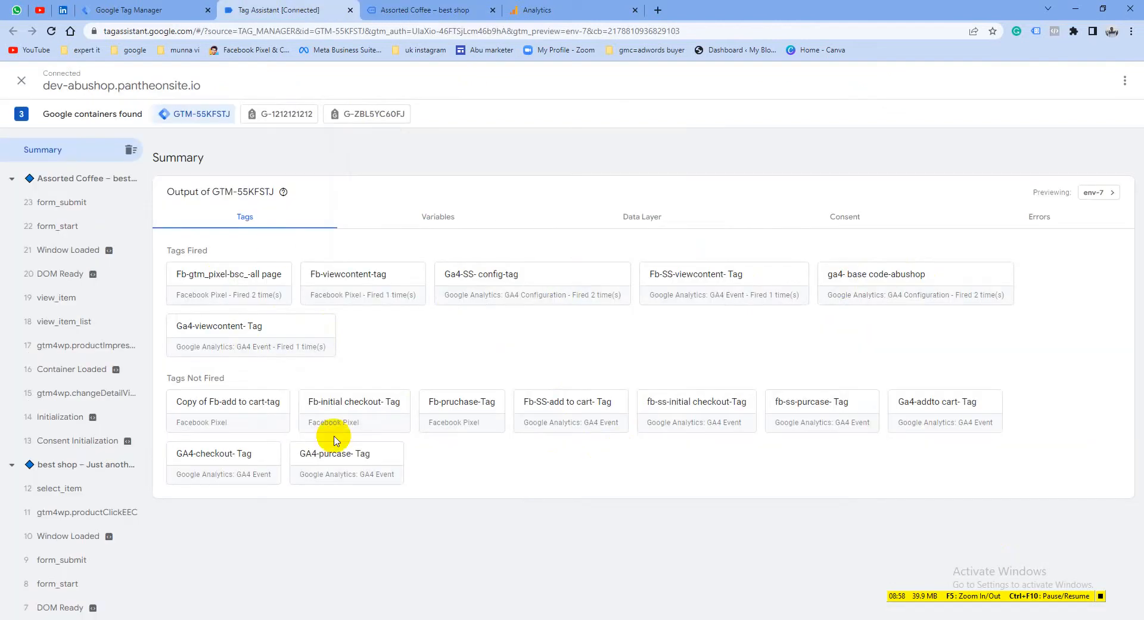
pyautogui.press('Print')
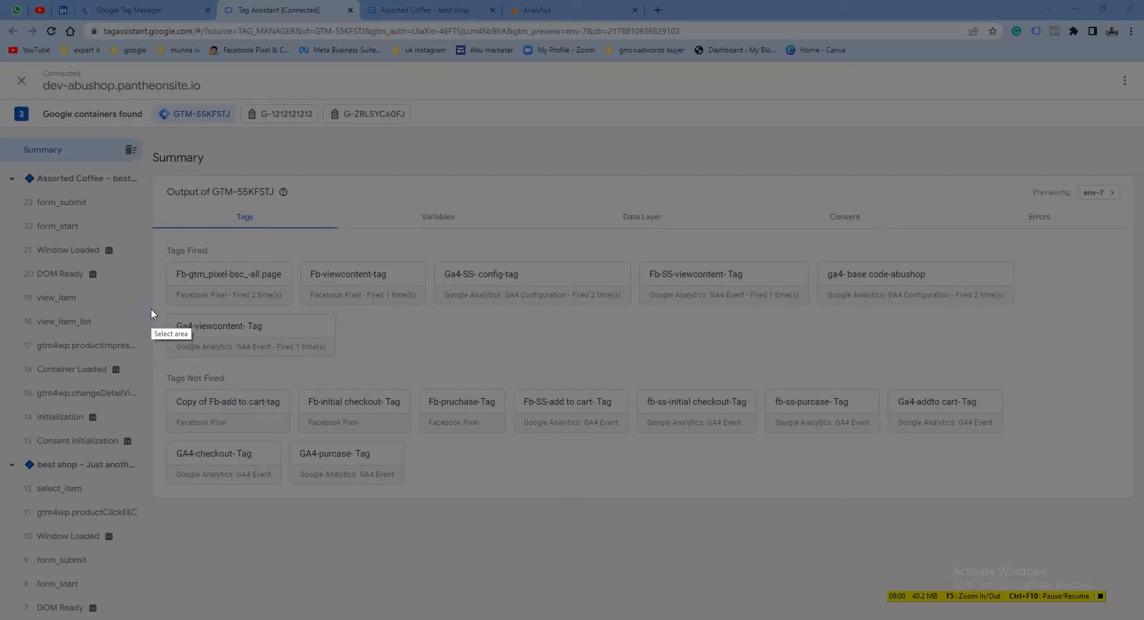
pyautogui.moveTo(151, 308); pyautogui.dragTo(404, 374)
pyautogui.click(361, 384)
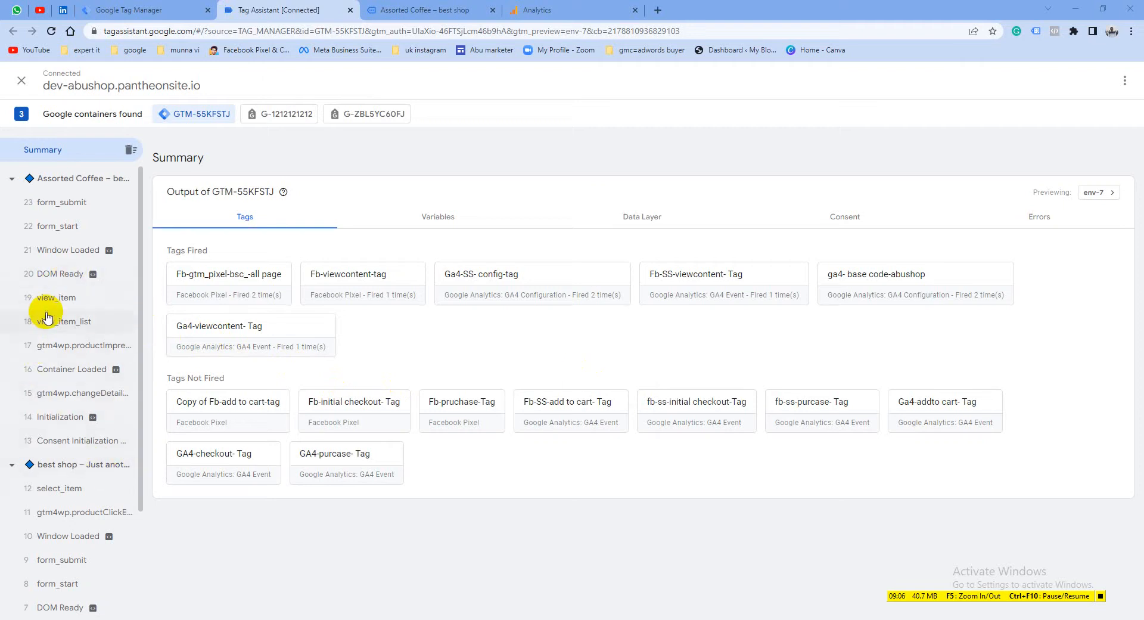
# View the details of the fired Ga4-viewcontent- Tag, including its properties and firing trigger, and close them
pyautogui.click(225, 342)
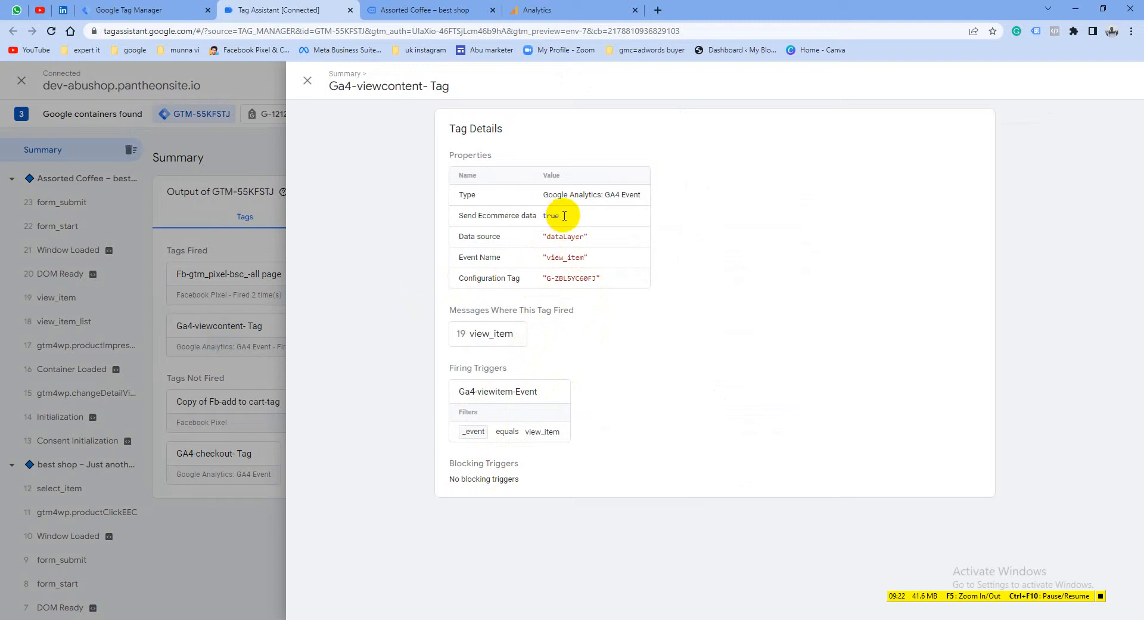
pyautogui.click(222, 530)
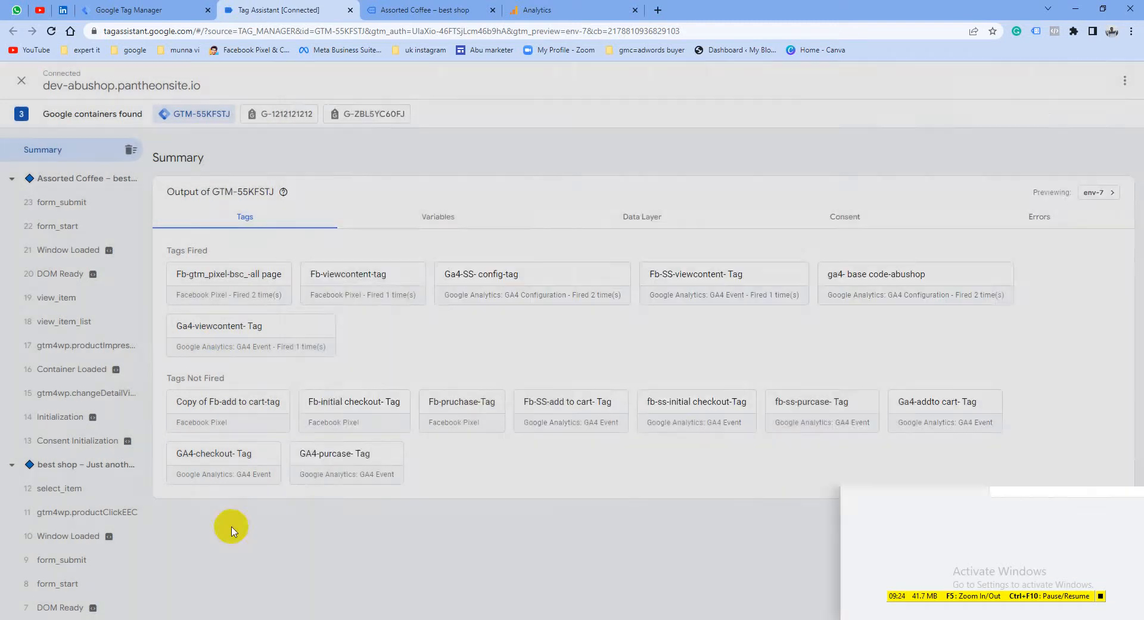
# Inspect the view_item event's data layer values down to the ecommerce product details
pyautogui.click(67, 305)
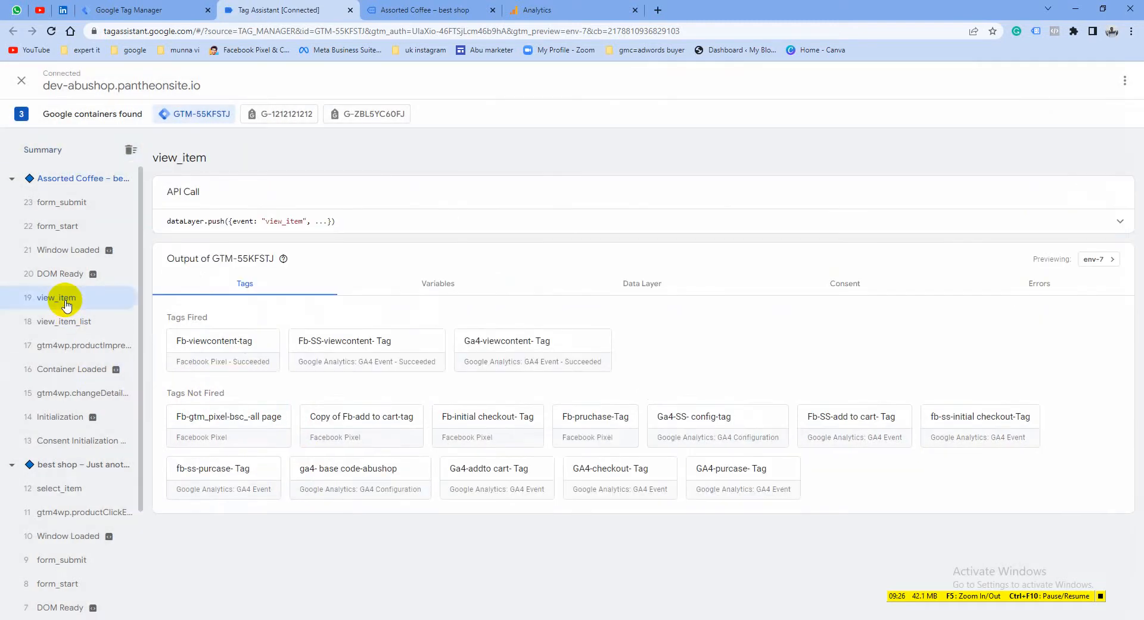
pyautogui.click(650, 289)
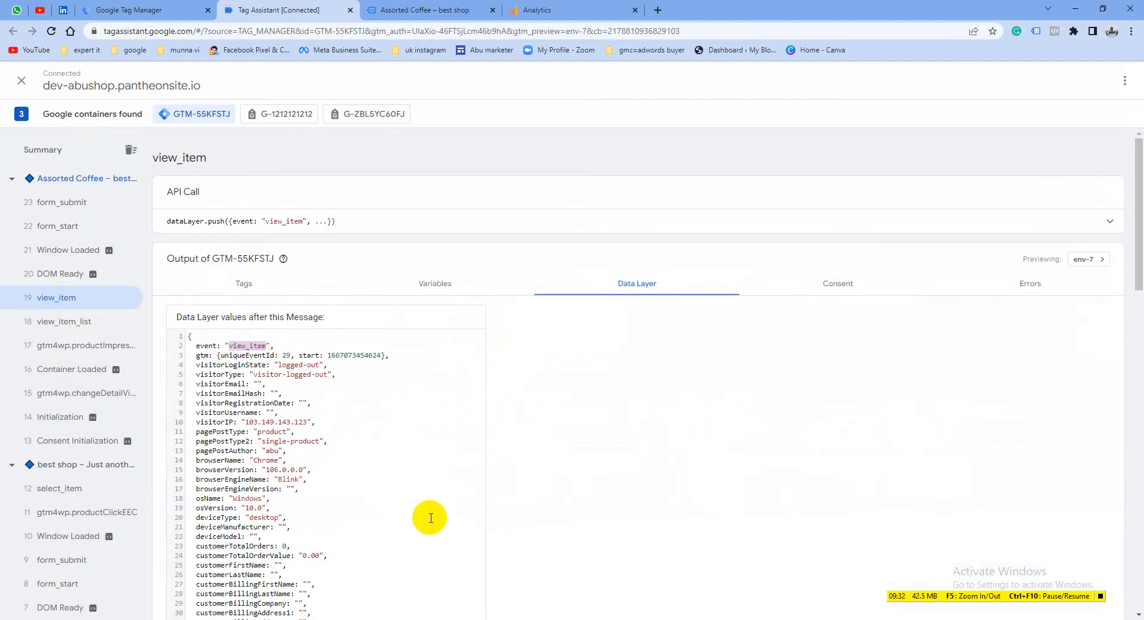
pyautogui.click(389, 450)
pyautogui.scroll(-3, 389, 450)
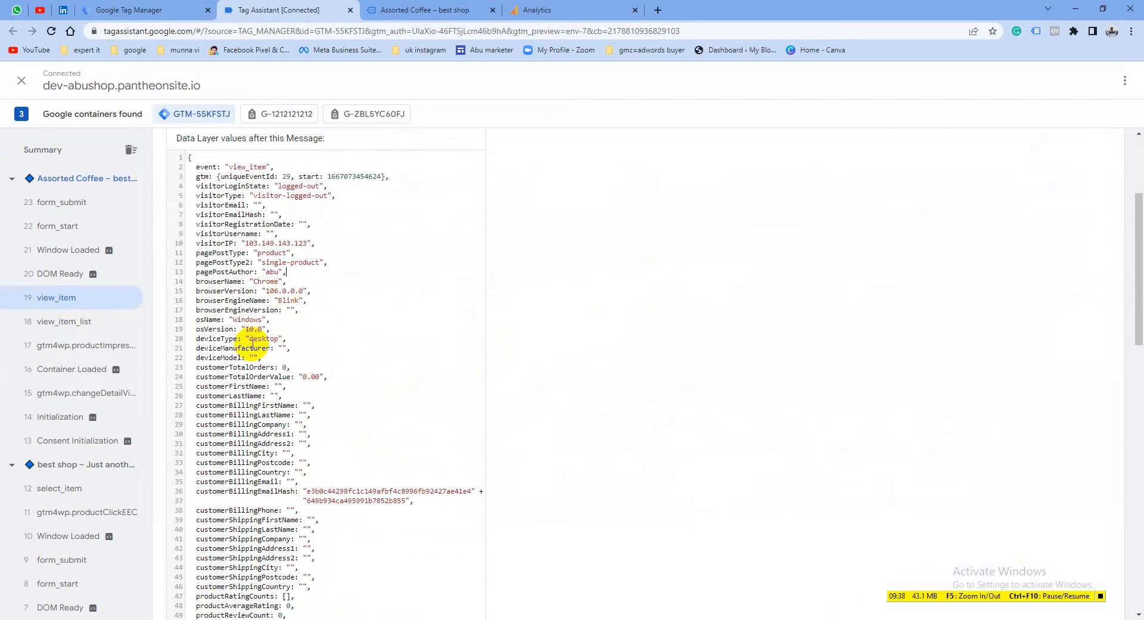
pyautogui.scroll(-6, 301, 310)
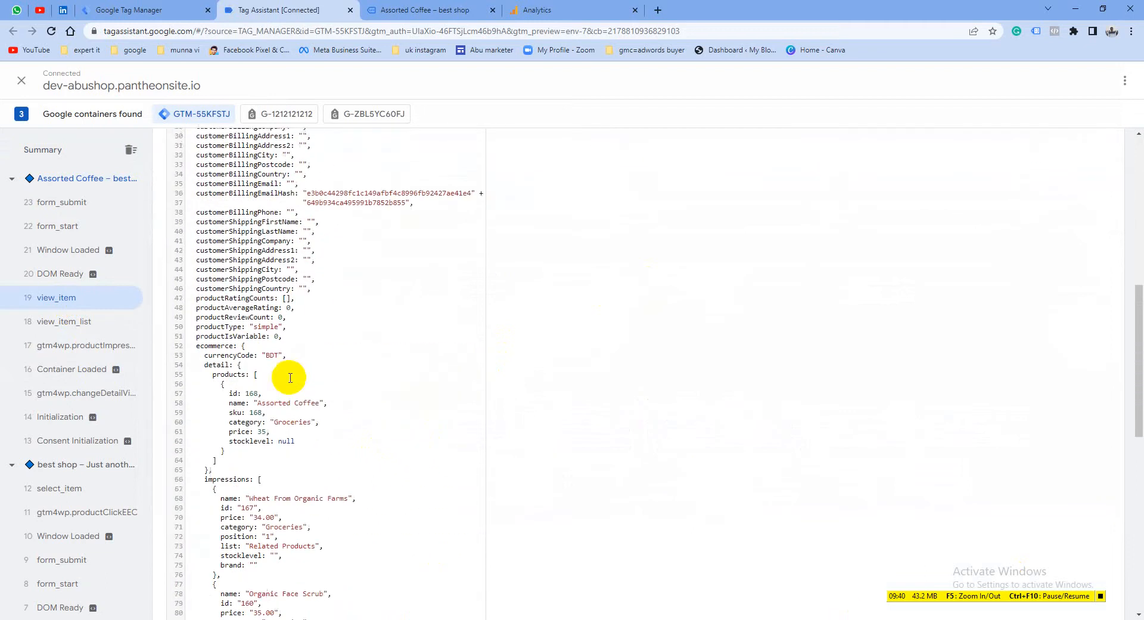
# Finish reading the view_item data layer, then check the best shop home page's data layer, variables and fired tags
pyautogui.scroll(-2, 294, 395)
pyautogui.scroll(7, 238, 376)
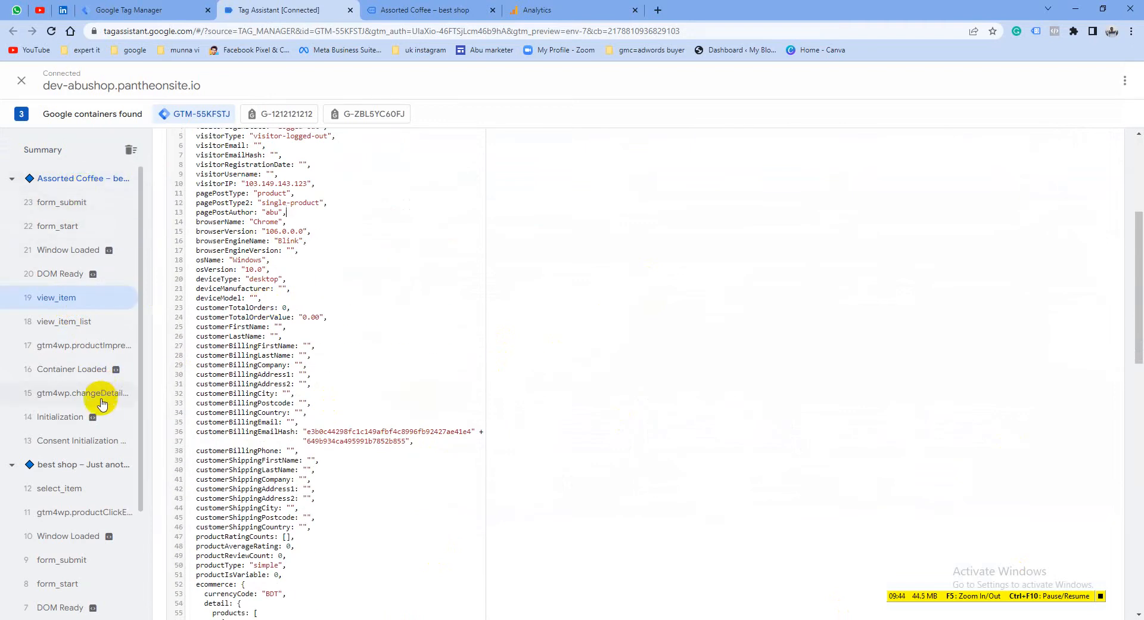
pyautogui.click(86, 468)
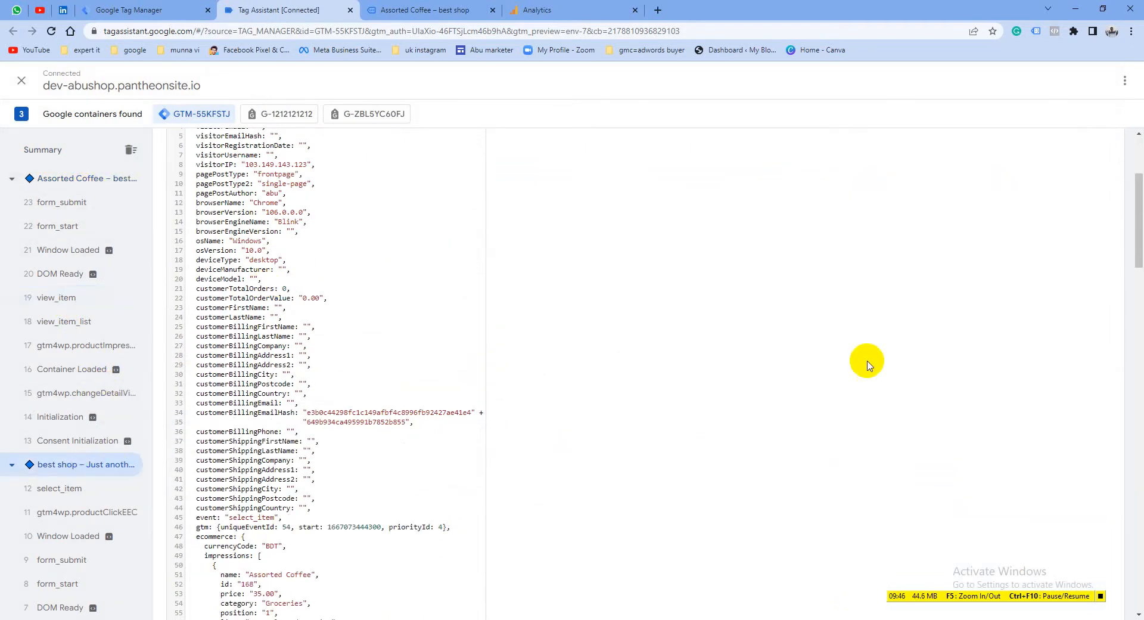
pyautogui.scroll(5, 332, 369)
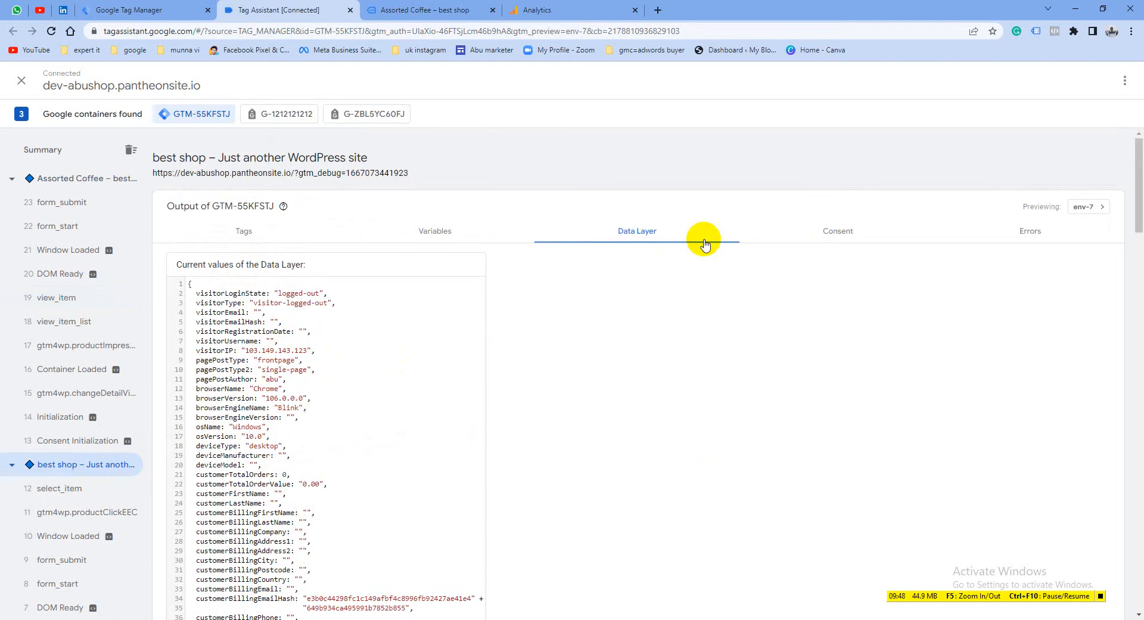
pyautogui.click(440, 231)
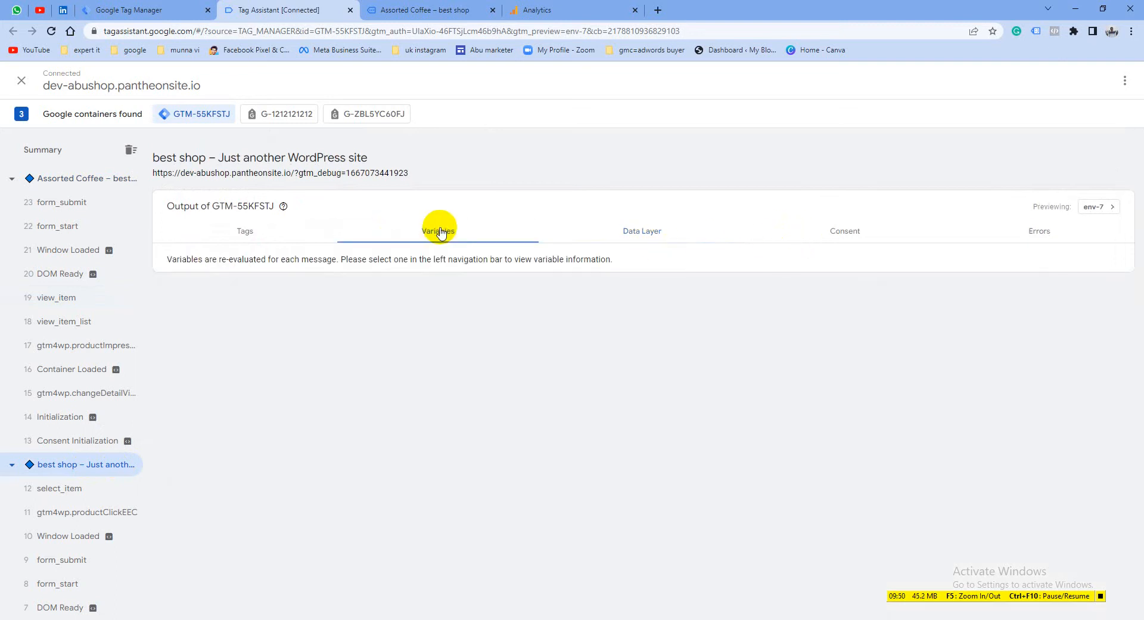
pyautogui.click(244, 231)
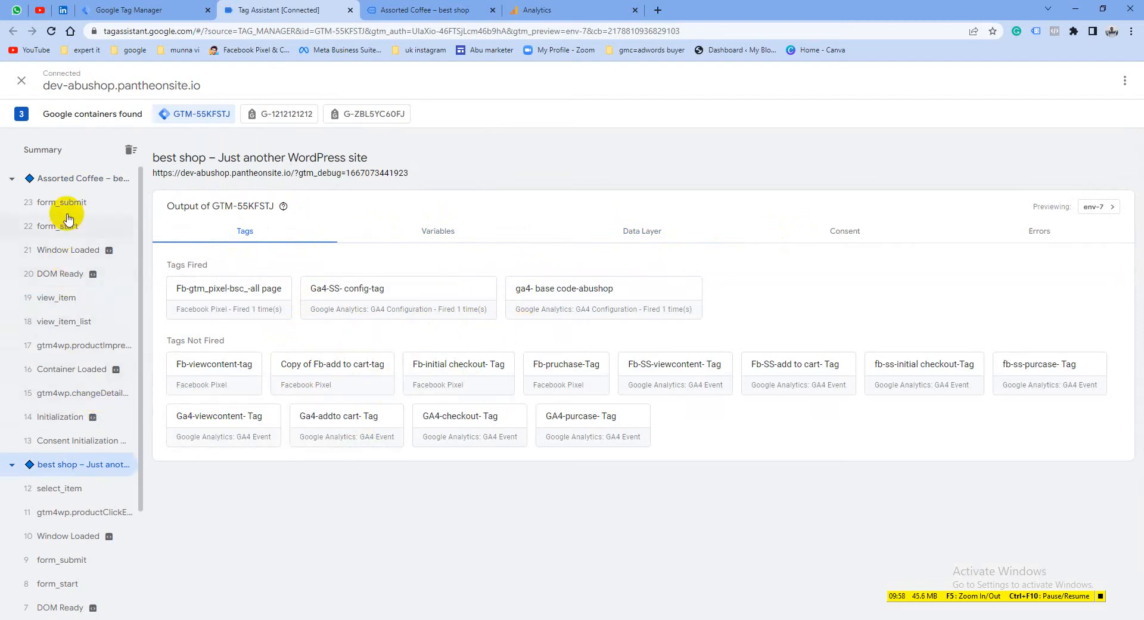
# Review the Assorted Coffee page's tags, data layer and variables, and check which tags fired on its view_item event
pyautogui.click(76, 178)
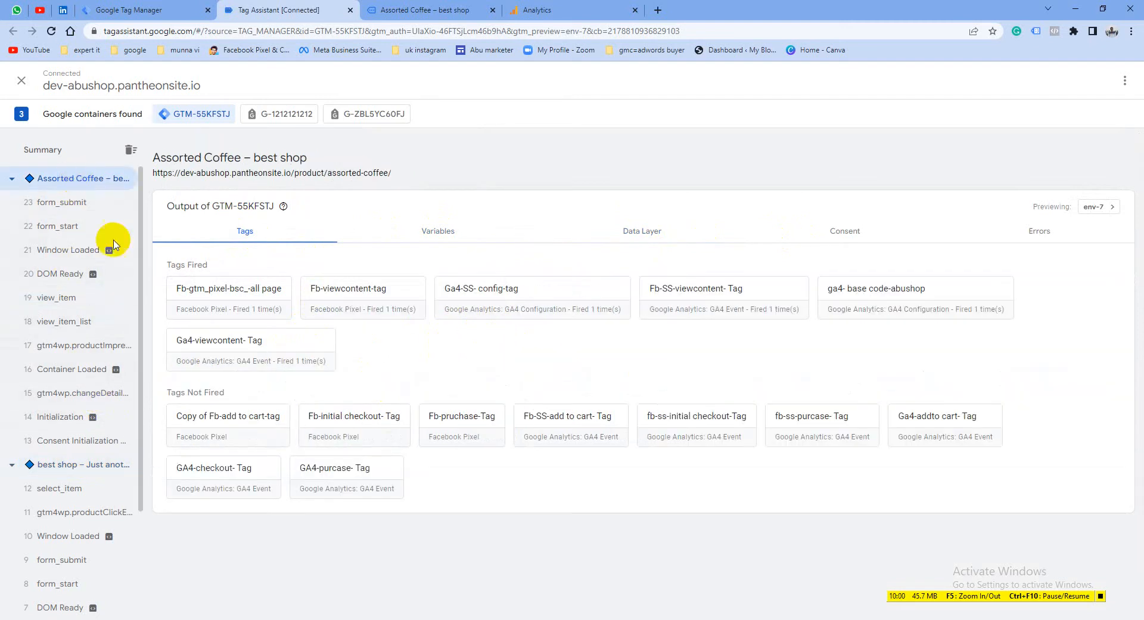
pyautogui.click(633, 237)
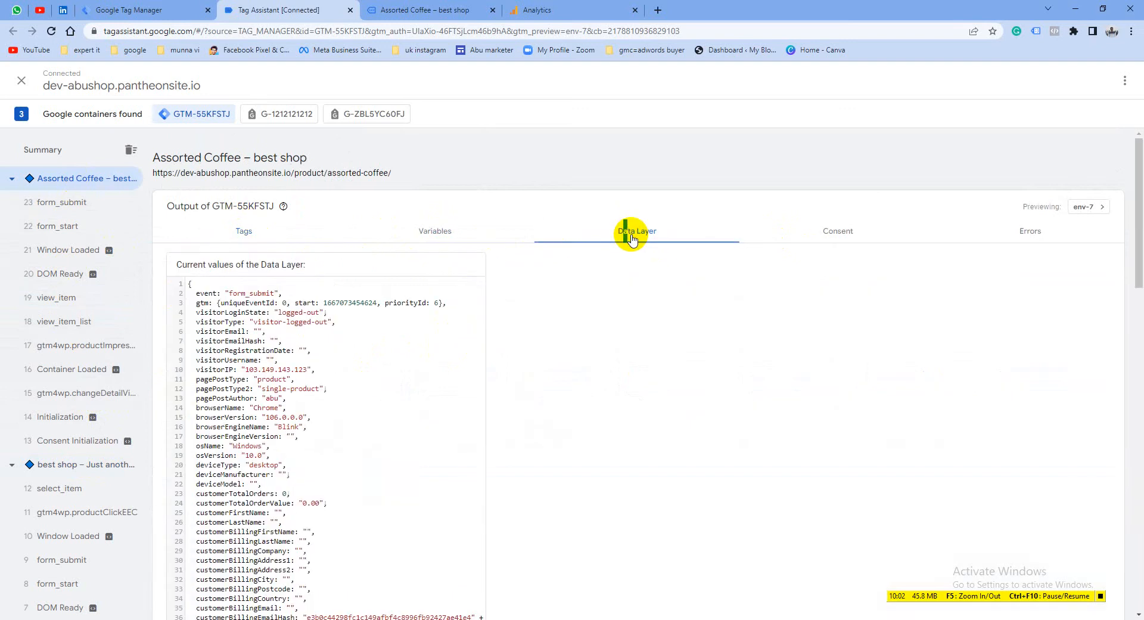
pyautogui.click(436, 230)
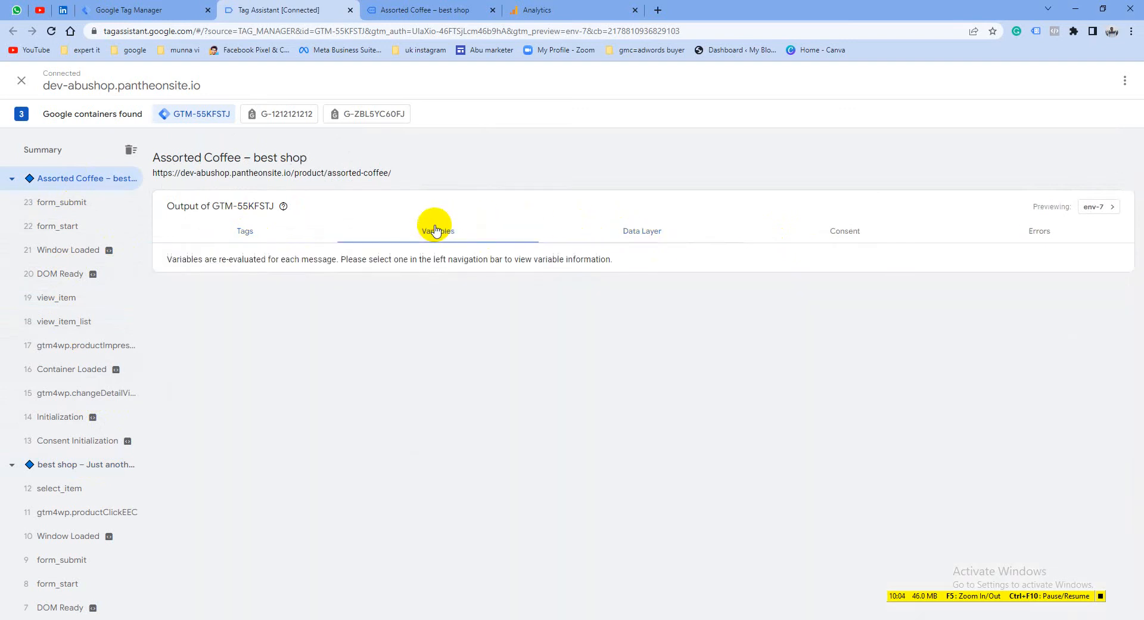
pyautogui.click(227, 230)
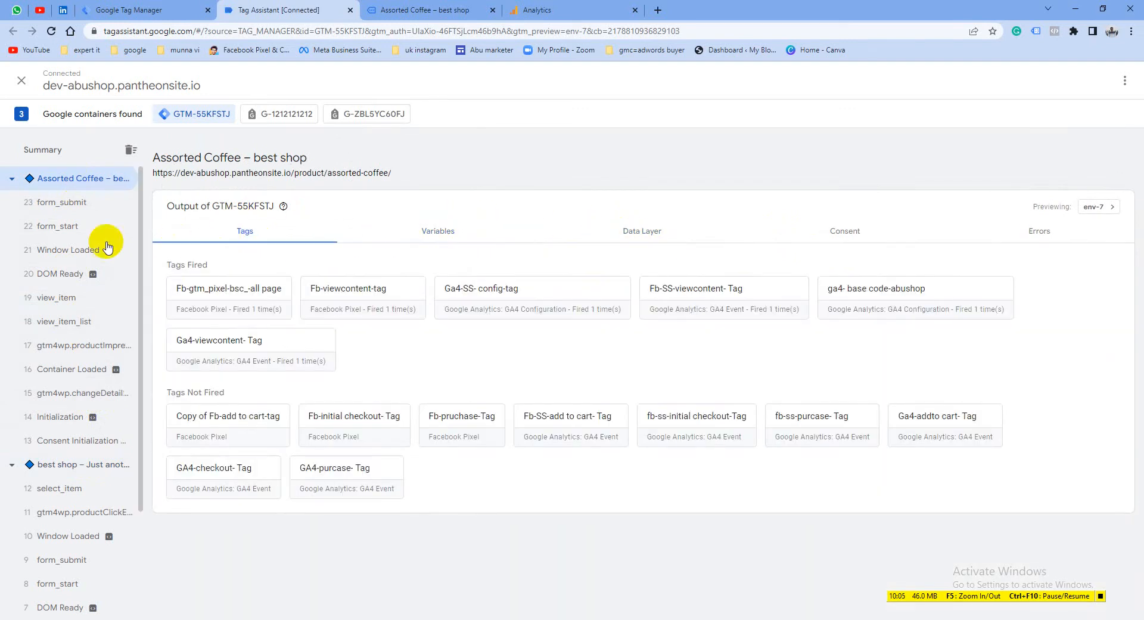
pyautogui.click(58, 298)
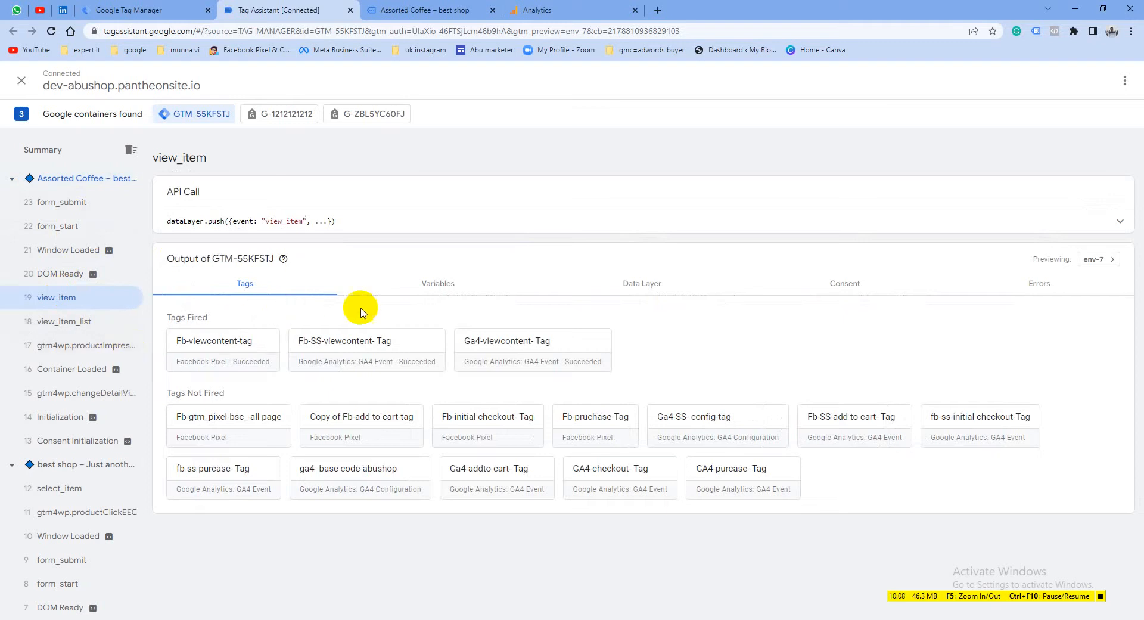
# Switch to Google Analytics and check the DebugView timeline of the abushop ga4 property for incoming events
pyautogui.click(535, 10)
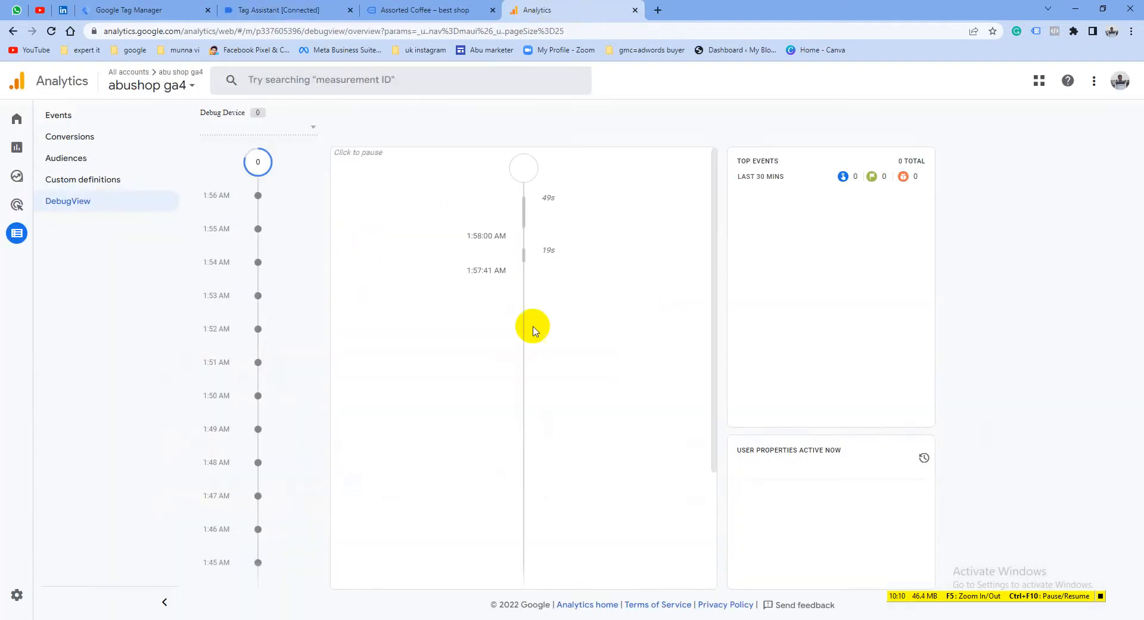
pyautogui.click(471, 433)
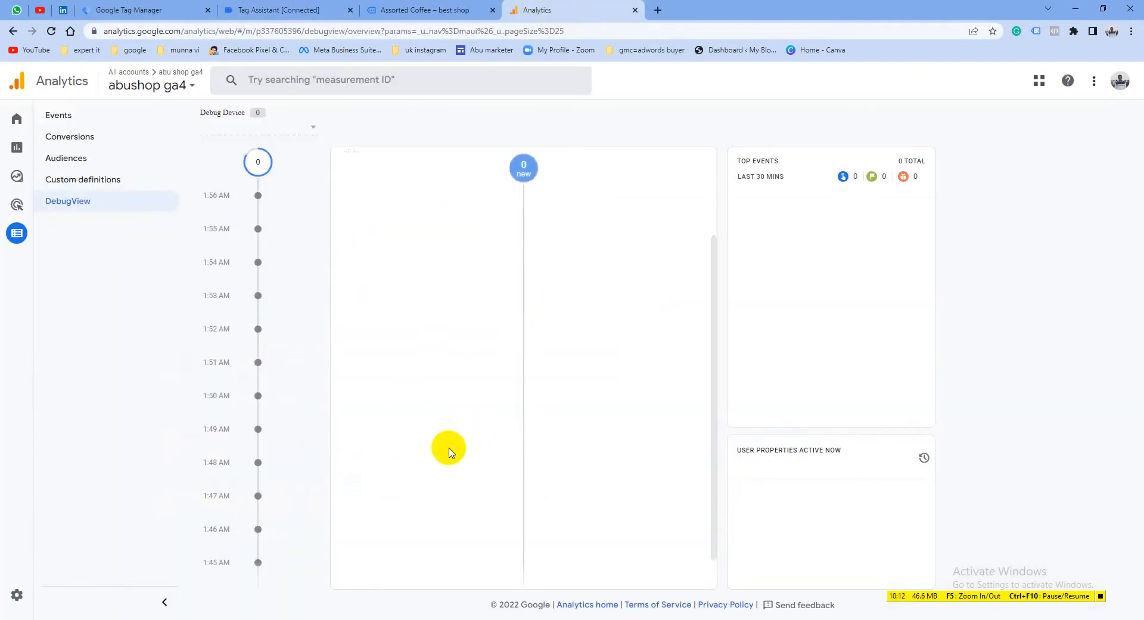
pyautogui.scroll(3, 447, 461)
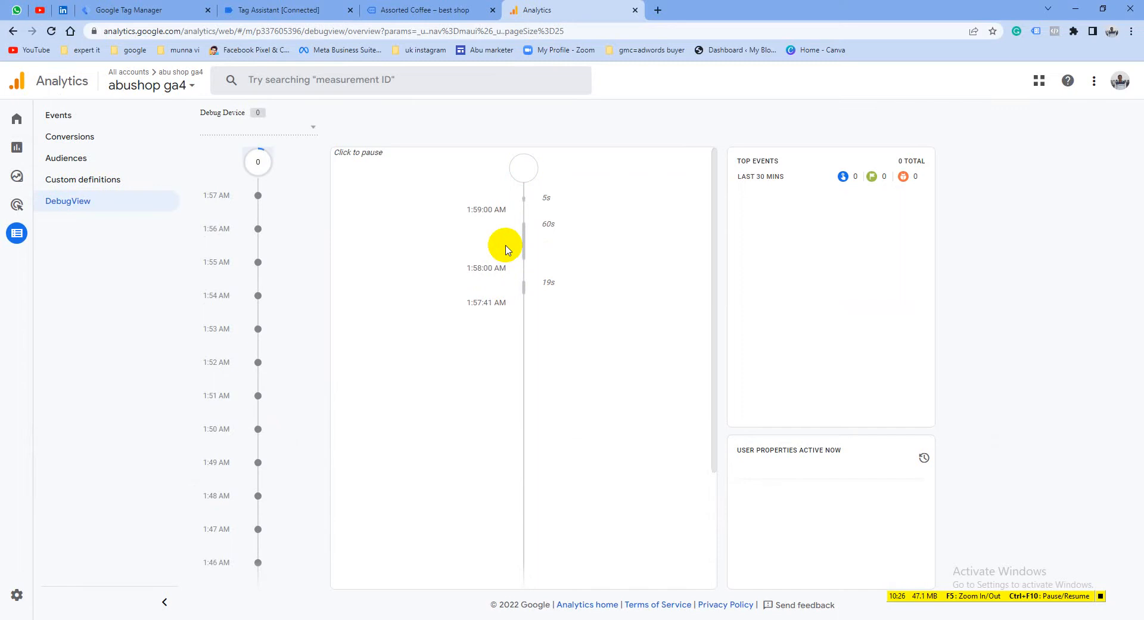
# Add one Assorted Coffee to the store cart and check in Tag Assistant which tags fired for the reloaded product page
pyautogui.click(420, 9)
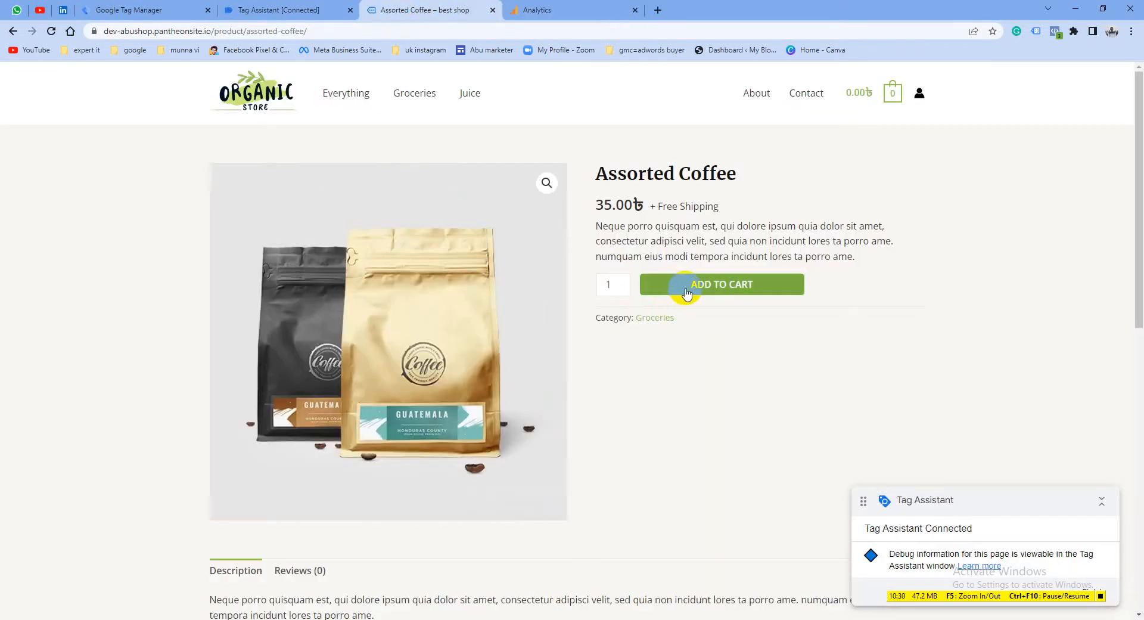
pyautogui.click(687, 292)
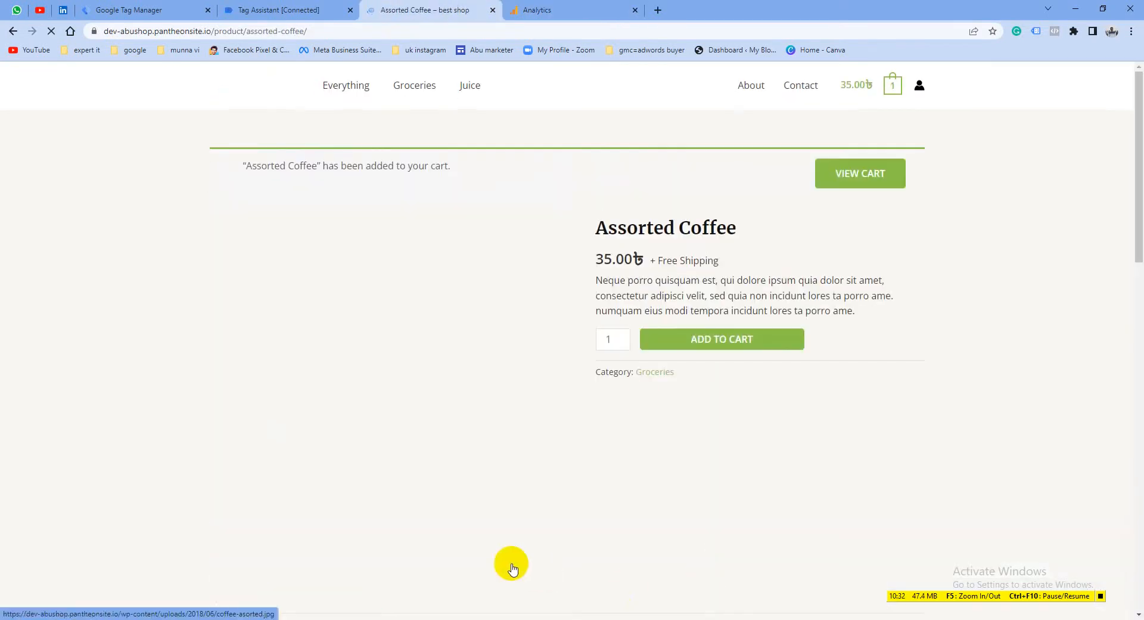
pyautogui.click(251, 4)
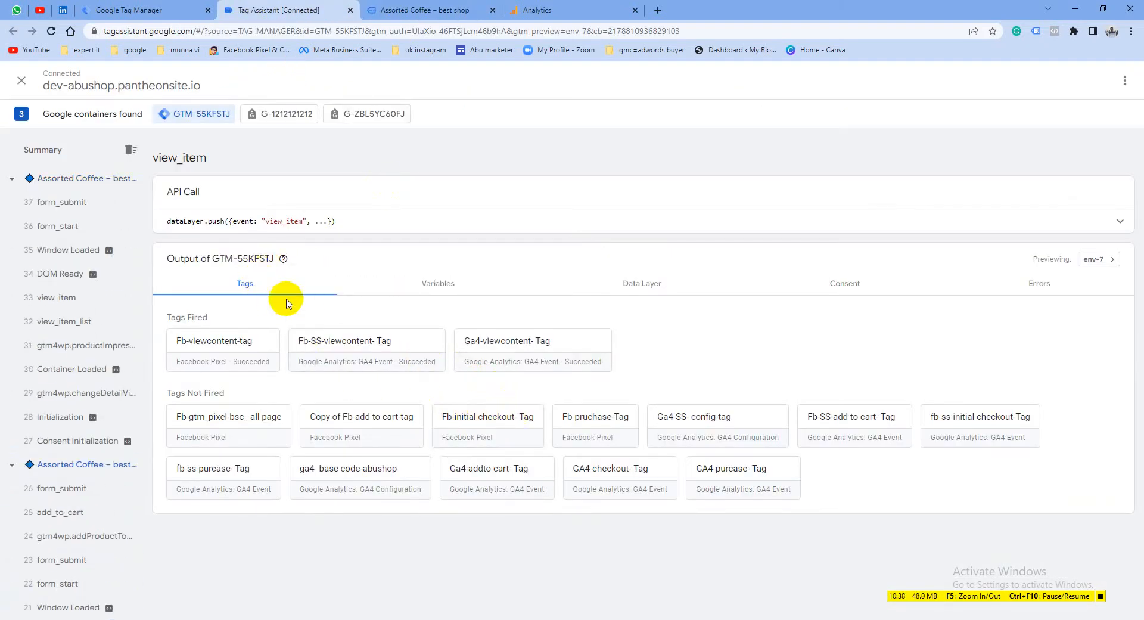
pyautogui.click(81, 180)
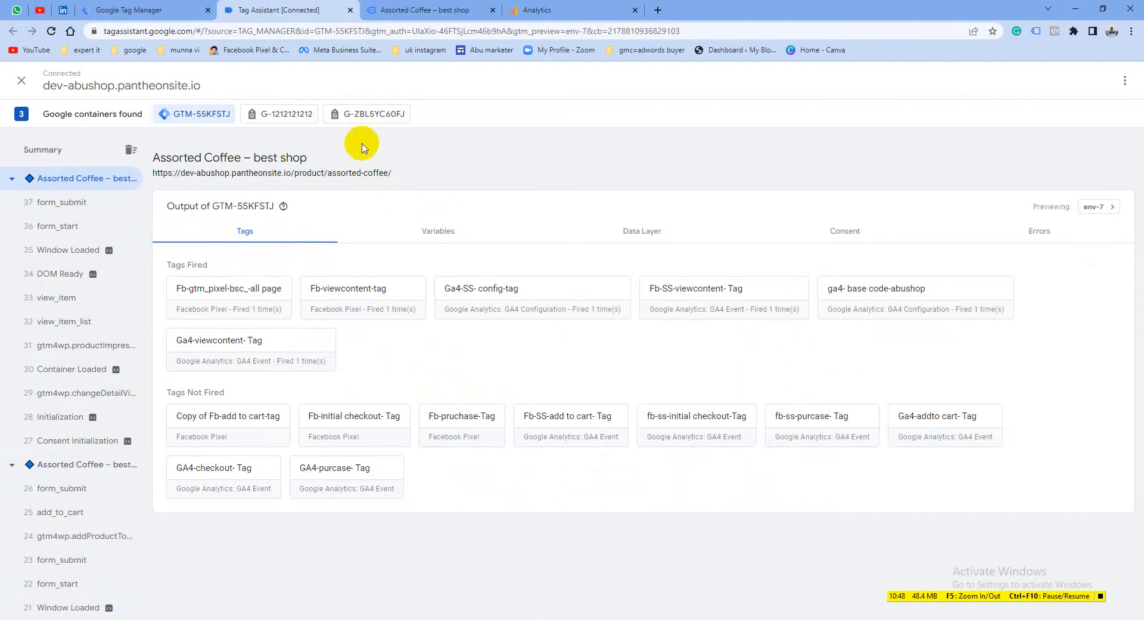
pyautogui.click(290, 115)
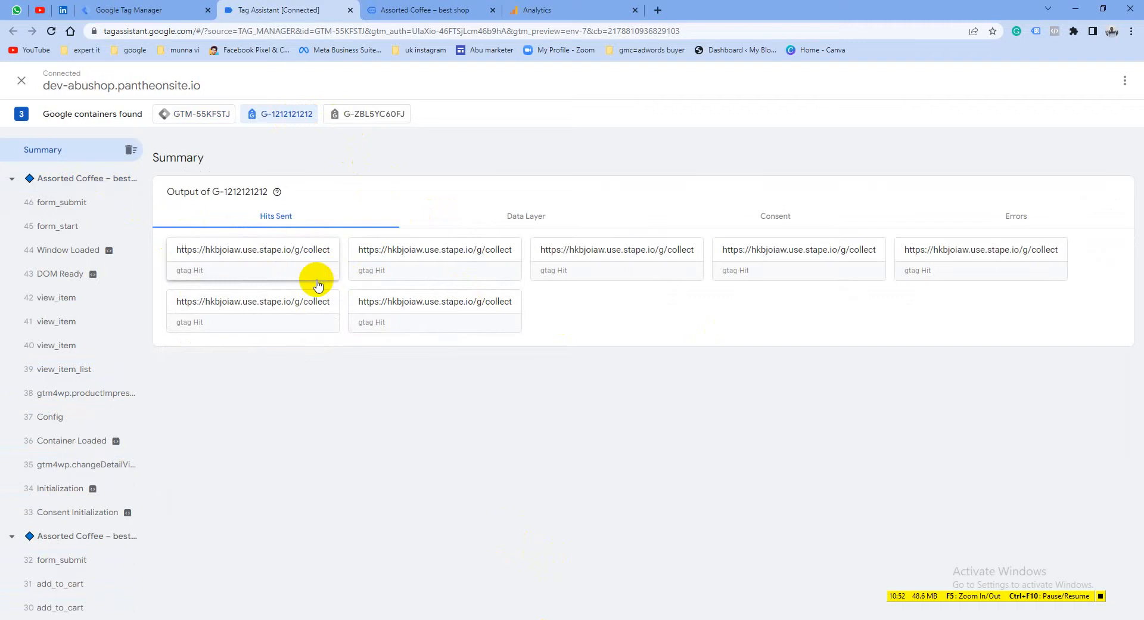
pyautogui.click(521, 217)
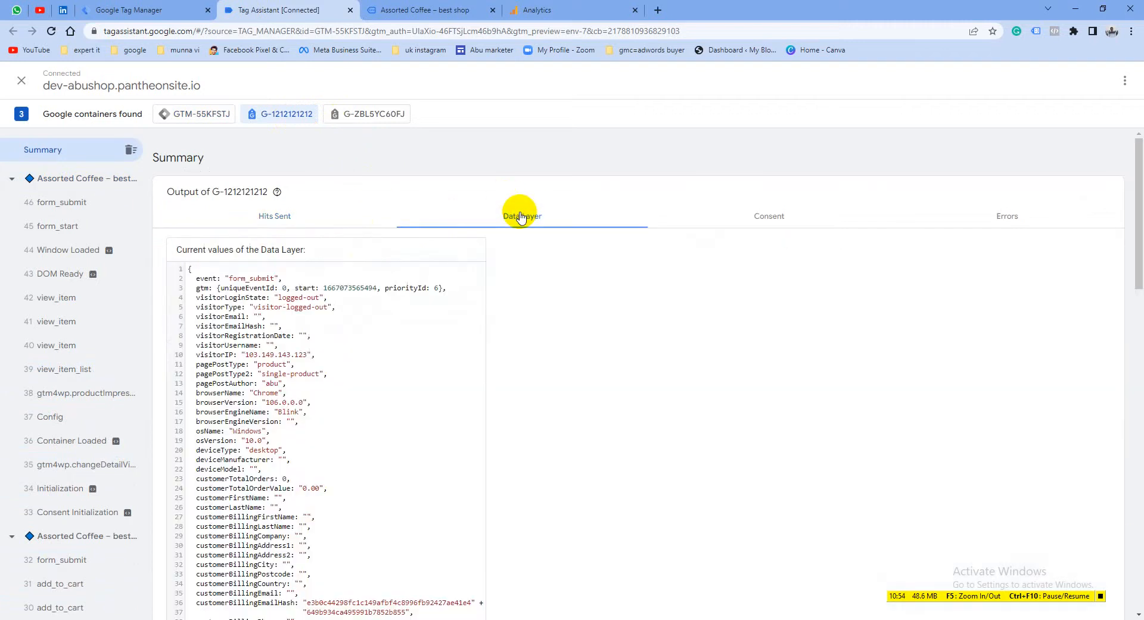
pyautogui.click(772, 215)
pyautogui.click(275, 214)
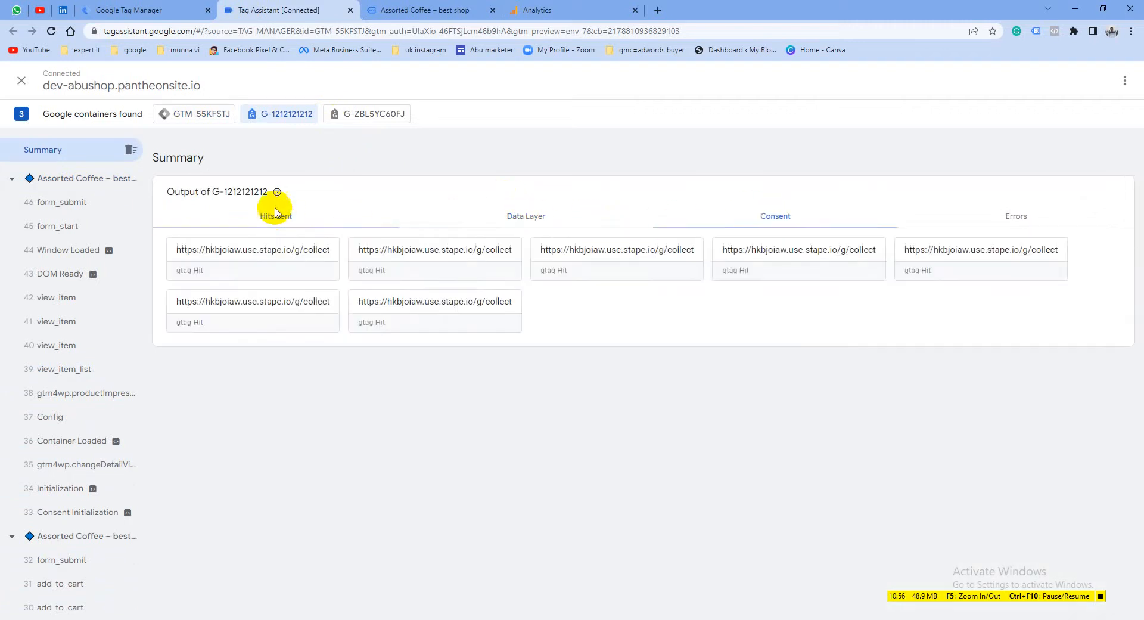
pyautogui.click(365, 115)
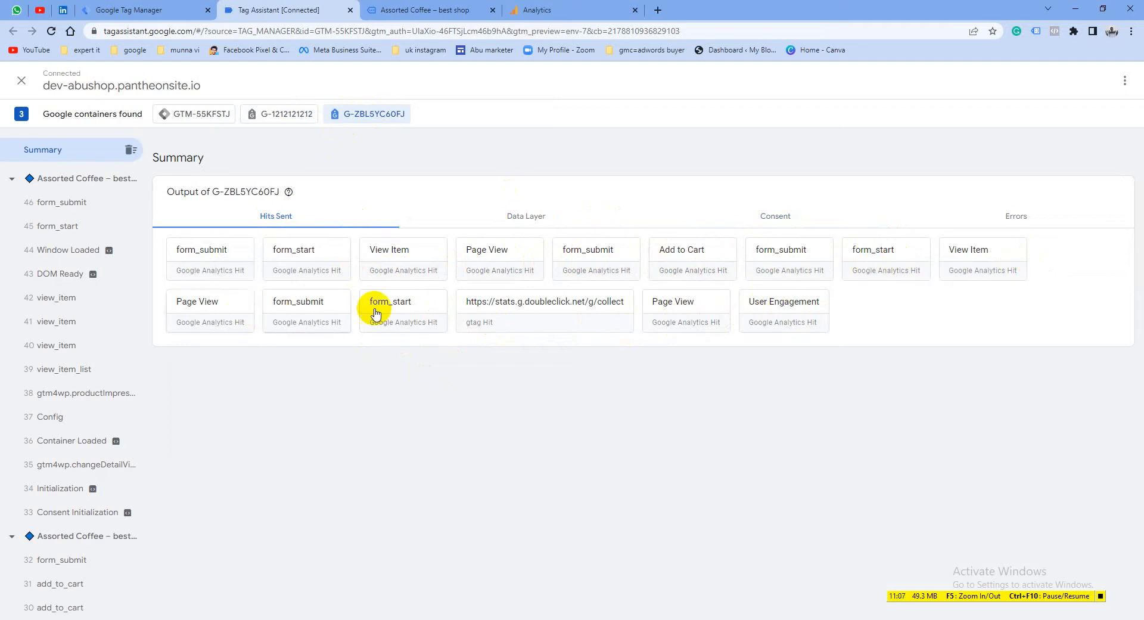
# Return to the GTM-55KFSTJ container and inspect the add_to_cart event's fired tags and data layer values
pyautogui.click(179, 119)
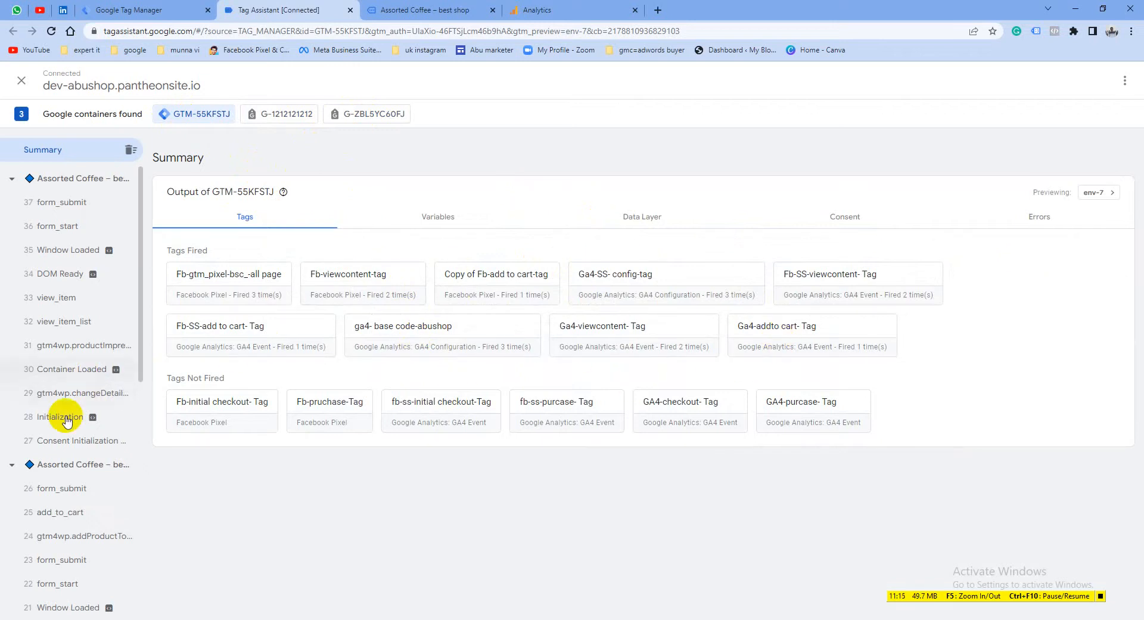
pyautogui.click(51, 515)
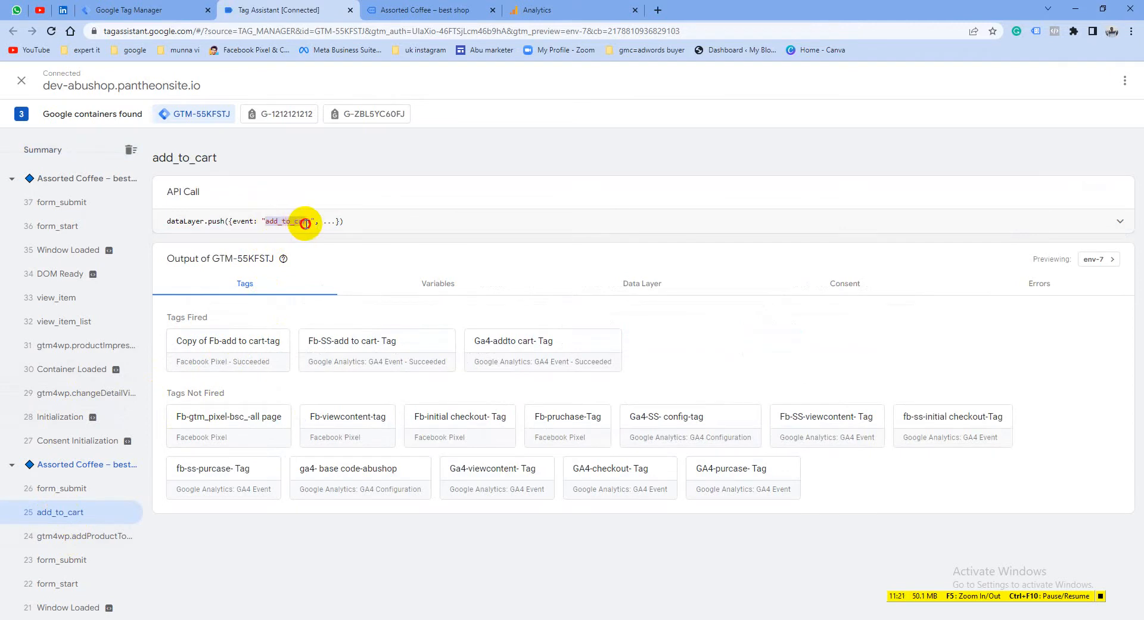
pyautogui.click(641, 285)
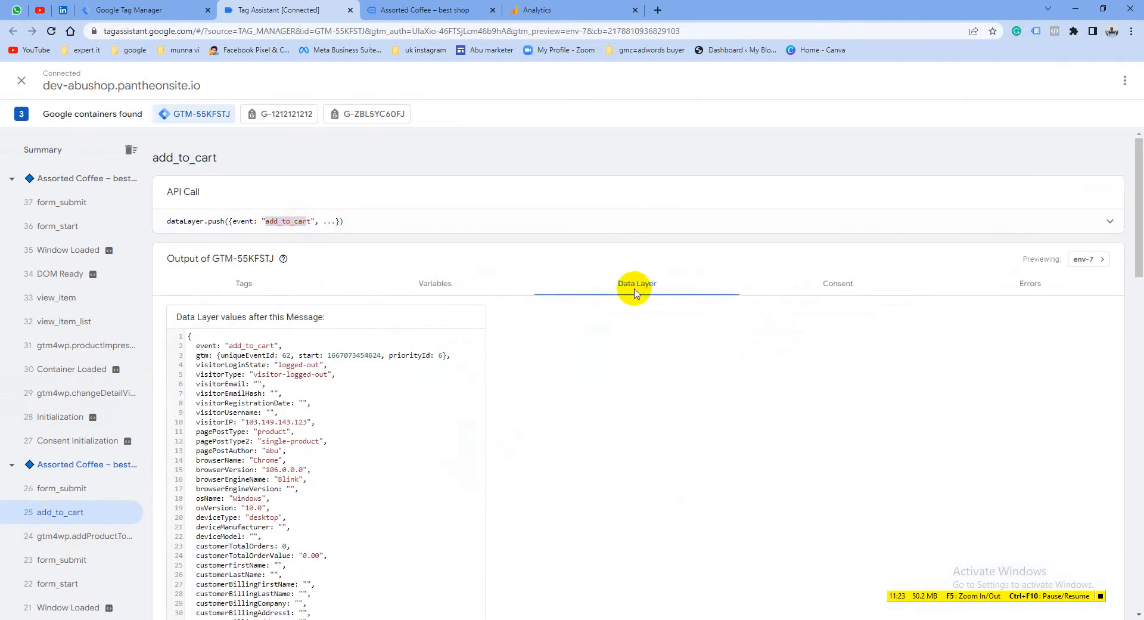
pyautogui.scroll(-2, 391, 421)
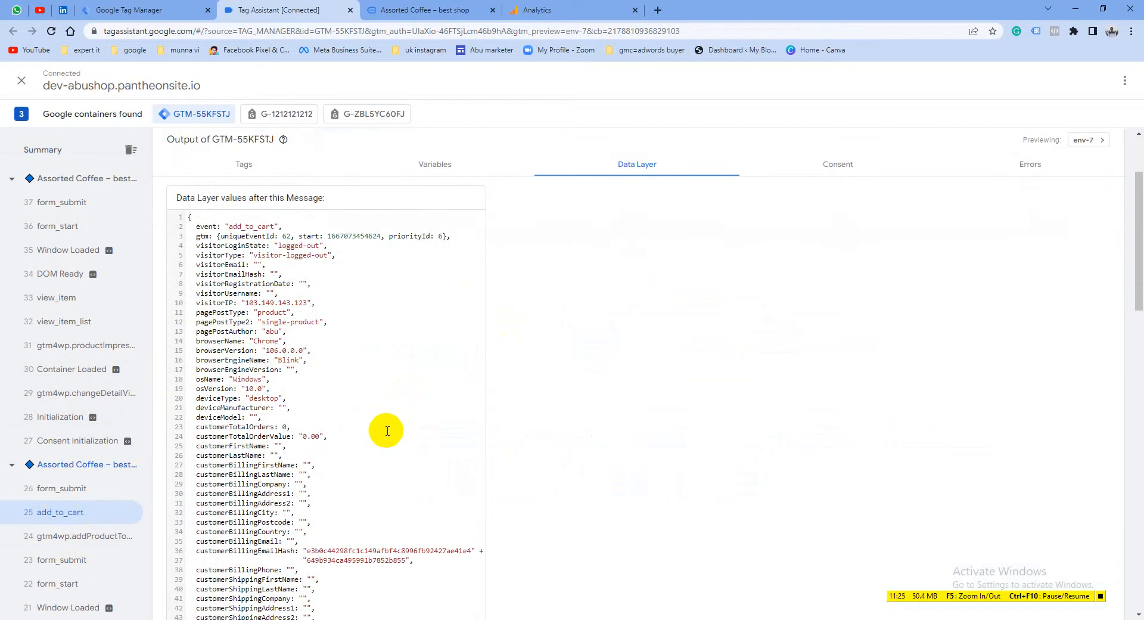
pyautogui.scroll(2, 382, 438)
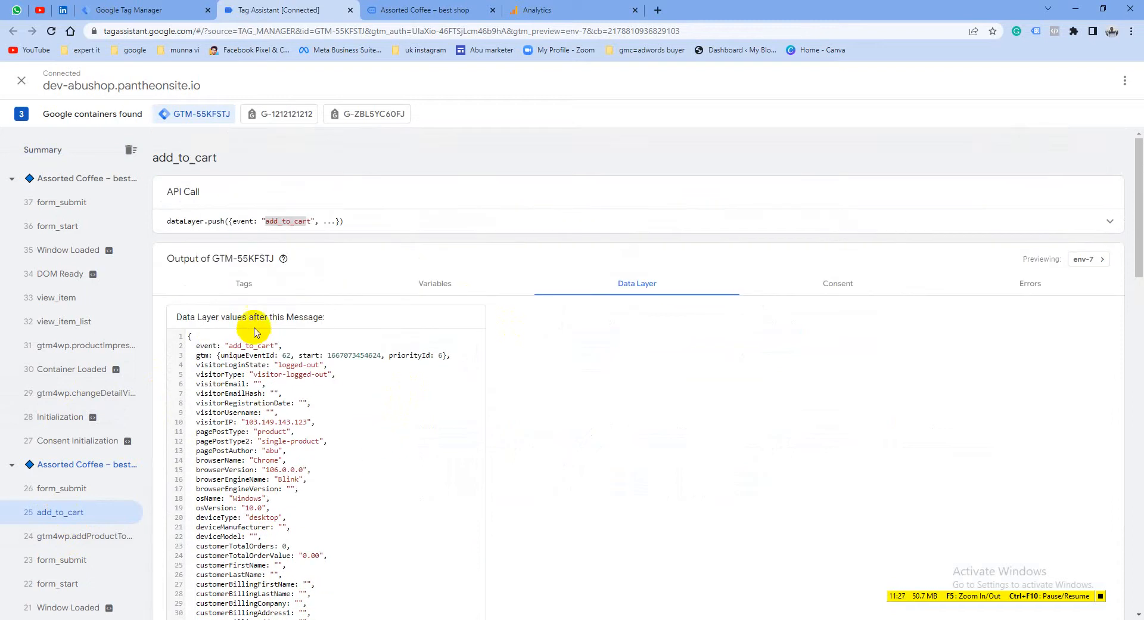
# Switch to the store, view the cart containing Assorted Coffee and proceed to checkout
pyautogui.click(417, 7)
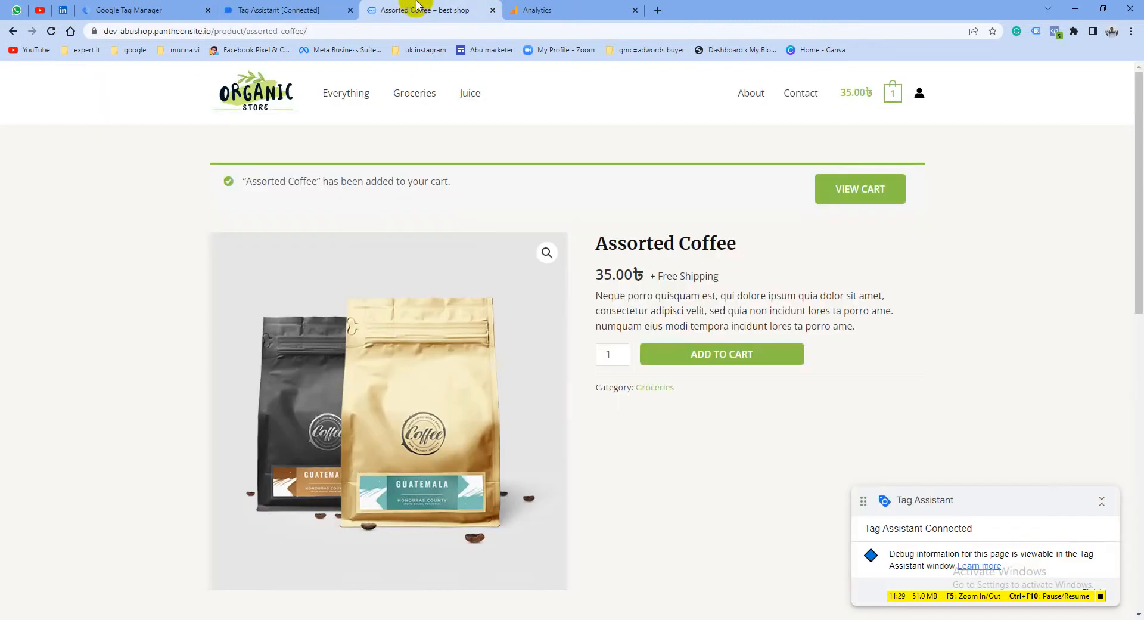
pyautogui.click(860, 194)
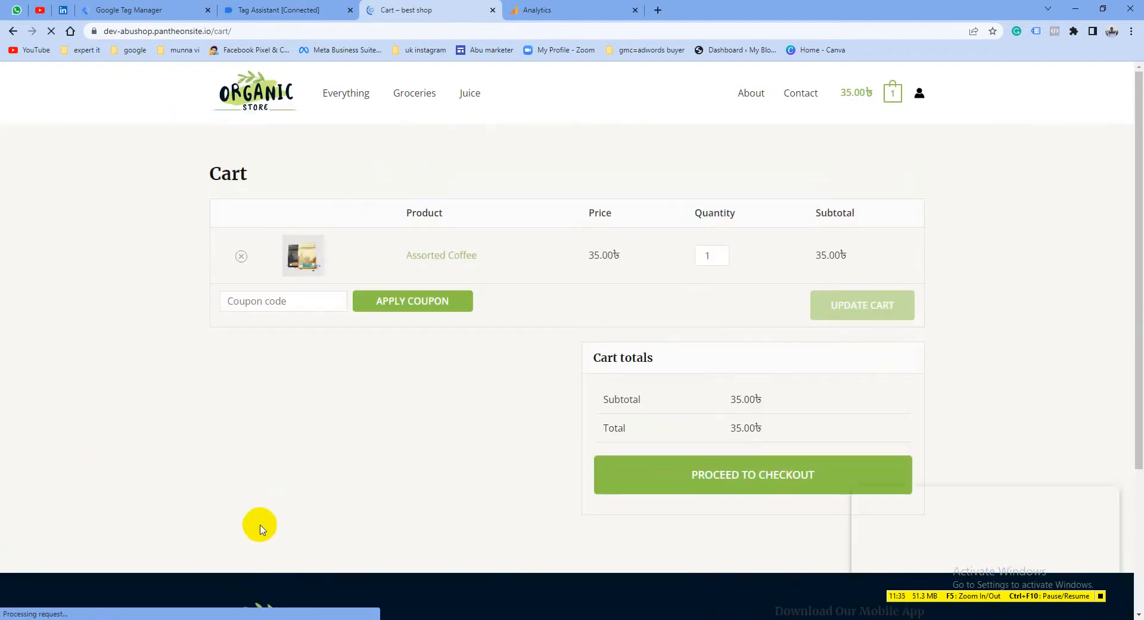
pyautogui.click(748, 473)
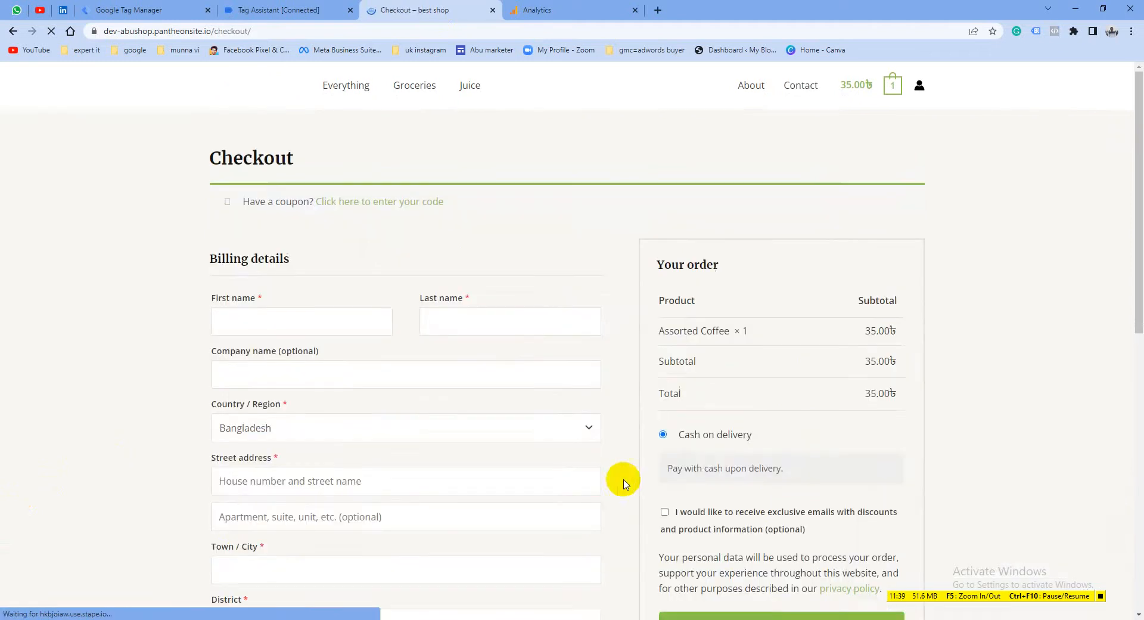
# Check in Tag Assistant which tags fired for the add_to_cart event, the Checkout page and the whole session summary
pyautogui.click(302, 10)
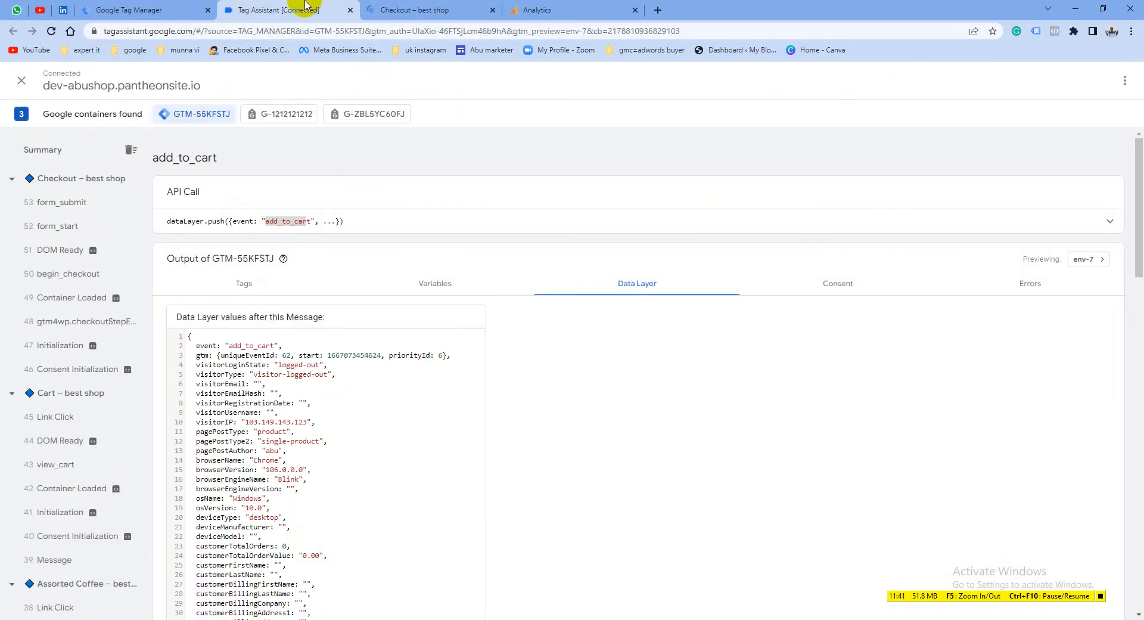
pyautogui.click(246, 283)
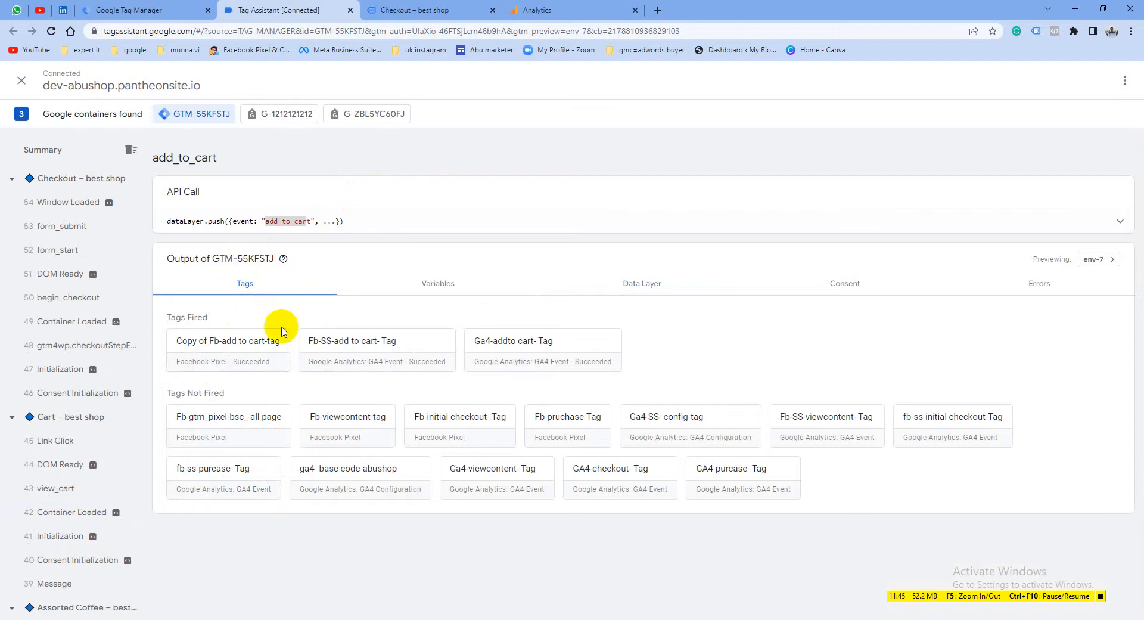
pyautogui.click(55, 180)
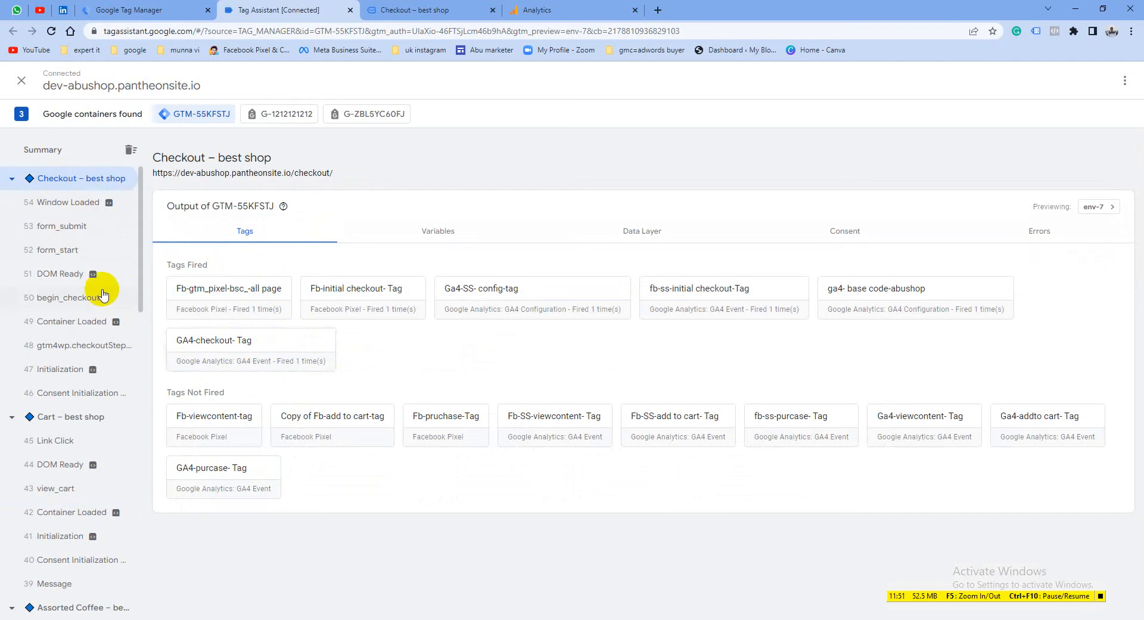
pyautogui.click(42, 149)
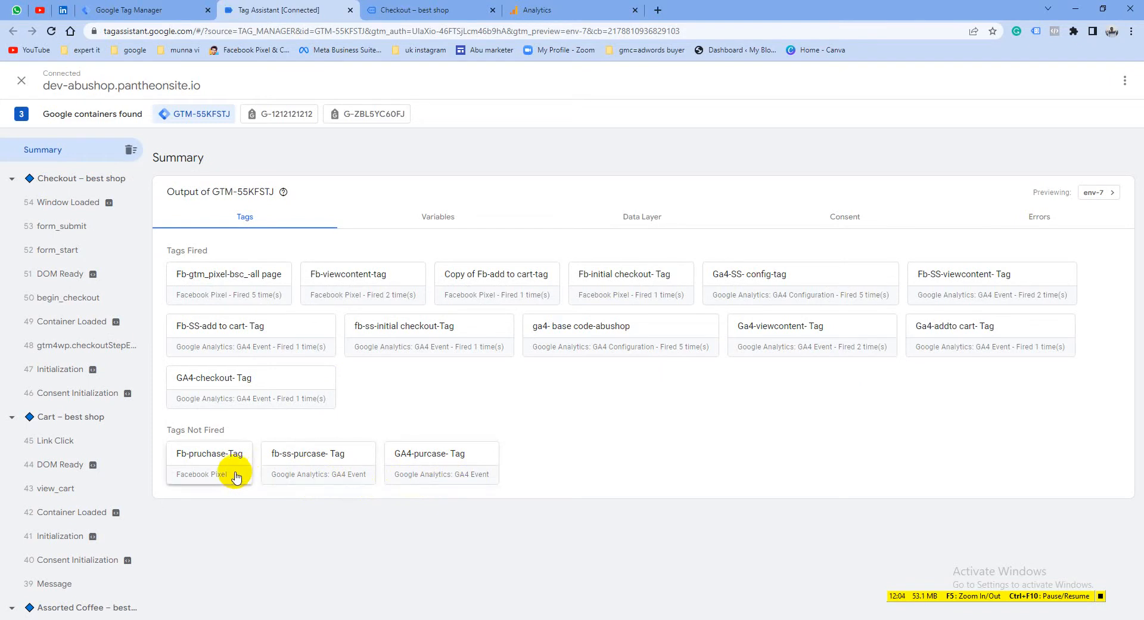
# Fill in the store's checkout billing details with the customer's saved autofill entry and review the completed fields
pyautogui.click(420, 7)
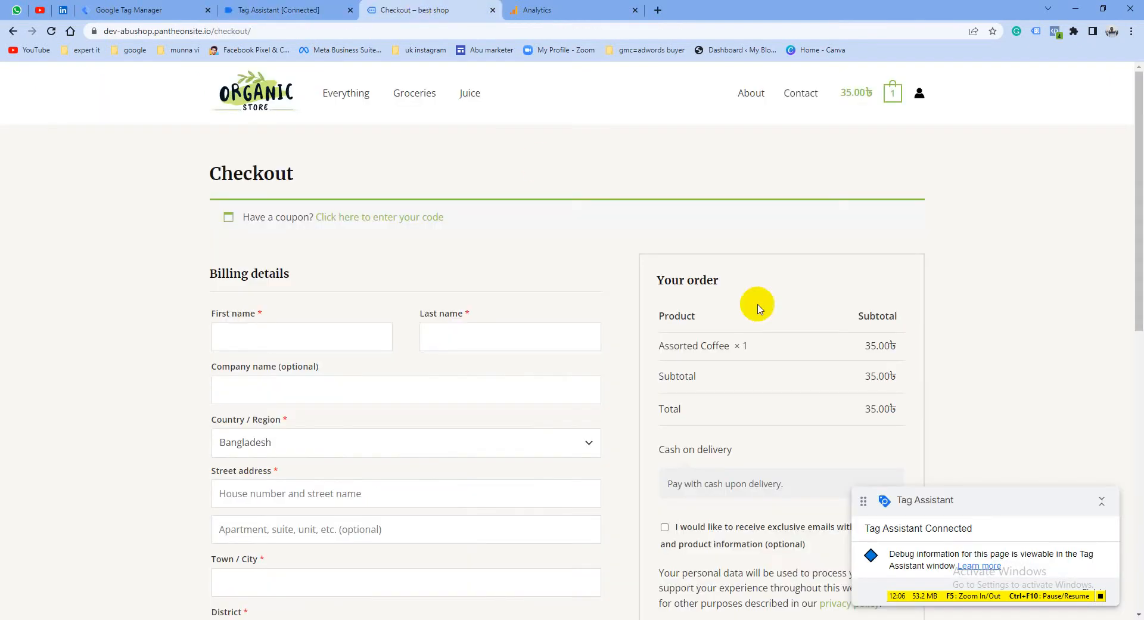
pyautogui.click(269, 334)
pyautogui.click(301, 366)
pyautogui.scroll(-5, 331, 370)
pyautogui.scroll(-4, 649, 327)
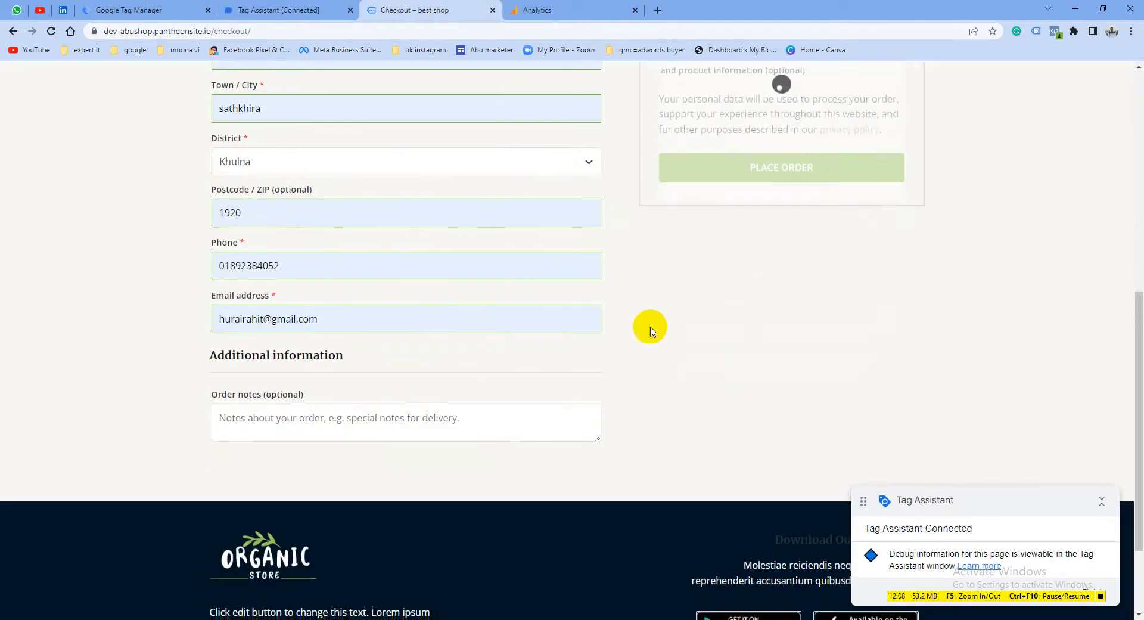
# Place the store order, then switch to Tag Assistant and review all tags fired in the session summary
pyautogui.scroll(2, 716, 298)
pyautogui.click(790, 228)
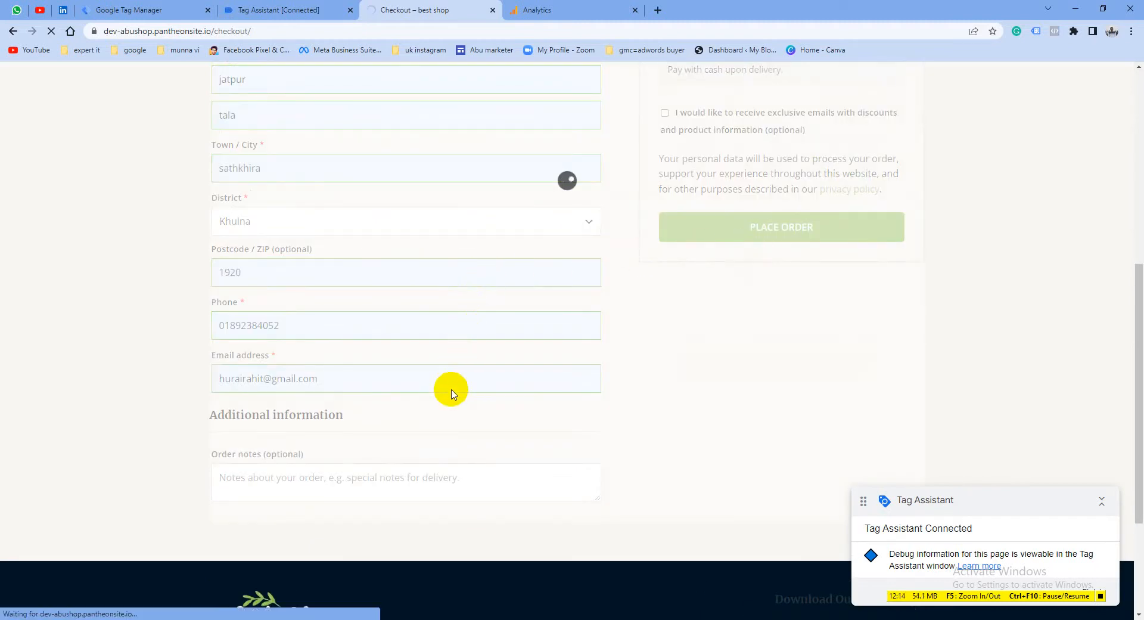
pyautogui.click(280, 10)
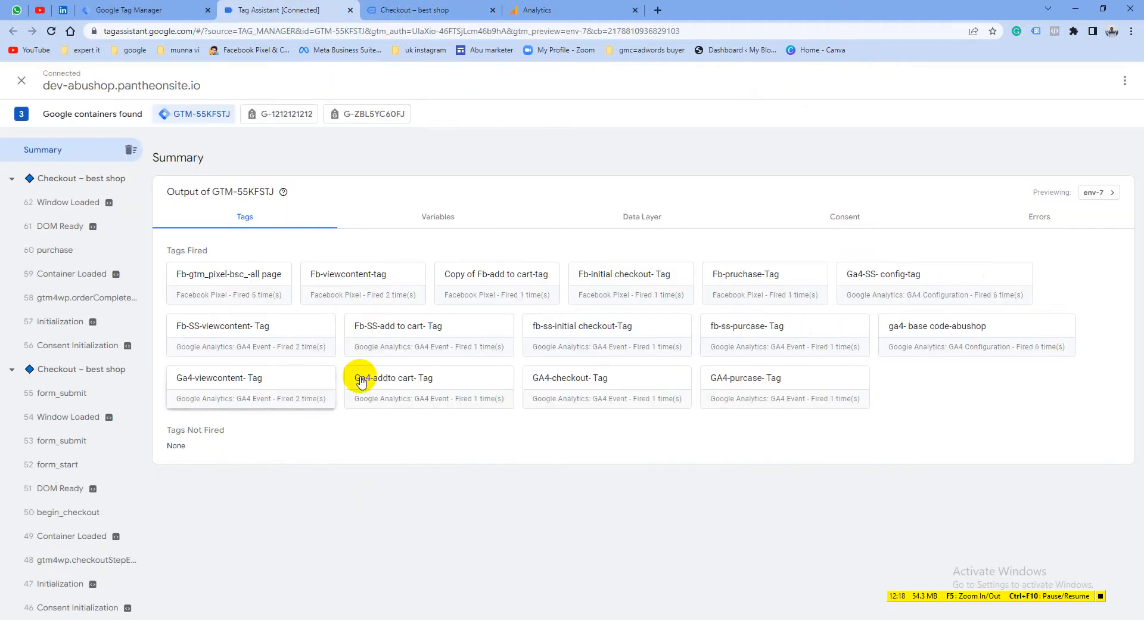
pyautogui.moveTo(906, 417); pyautogui.dragTo(186, 263)
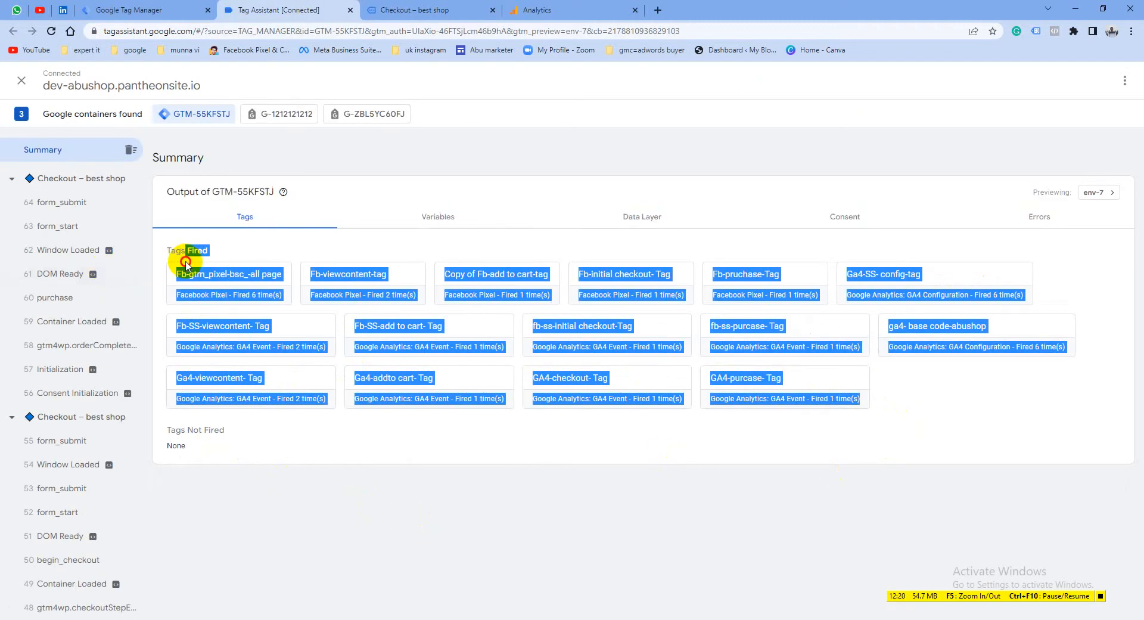
pyautogui.click(538, 476)
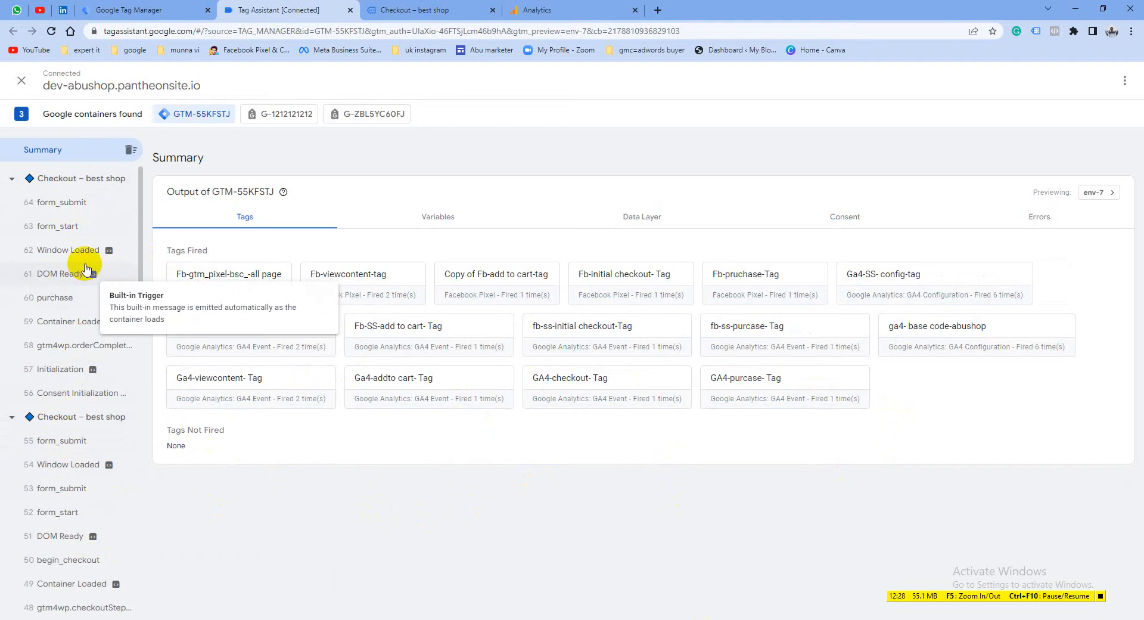
# Inspect the purchase event's data layer values, variables and fired tags in the GTM-55KFSTJ container
pyautogui.click(76, 309)
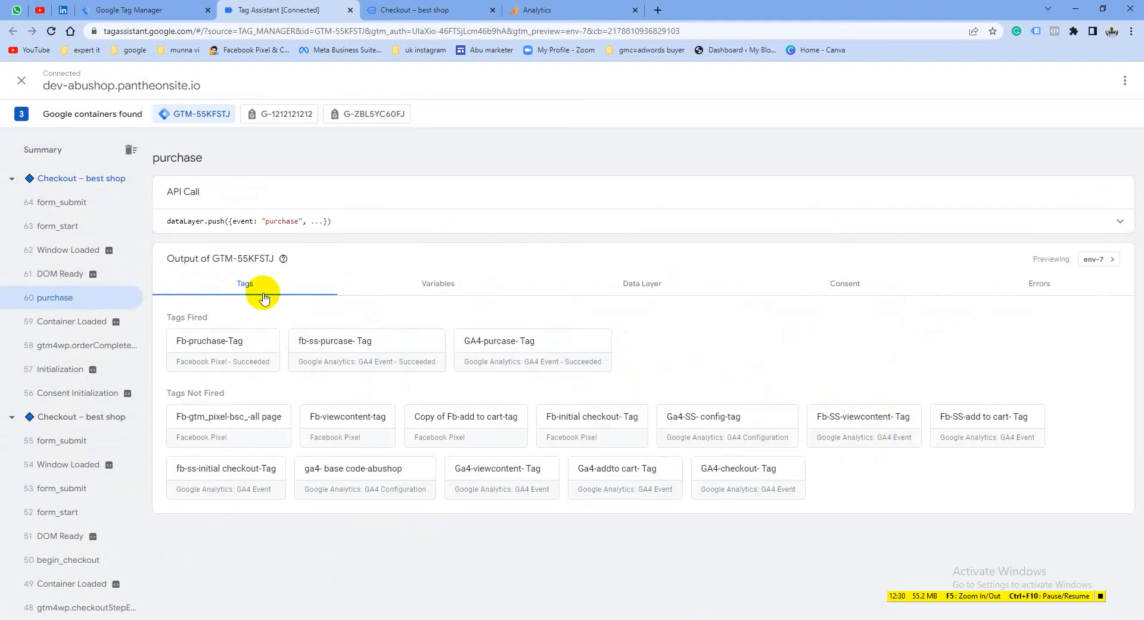
pyautogui.moveTo(282, 251)
pyautogui.click(647, 282)
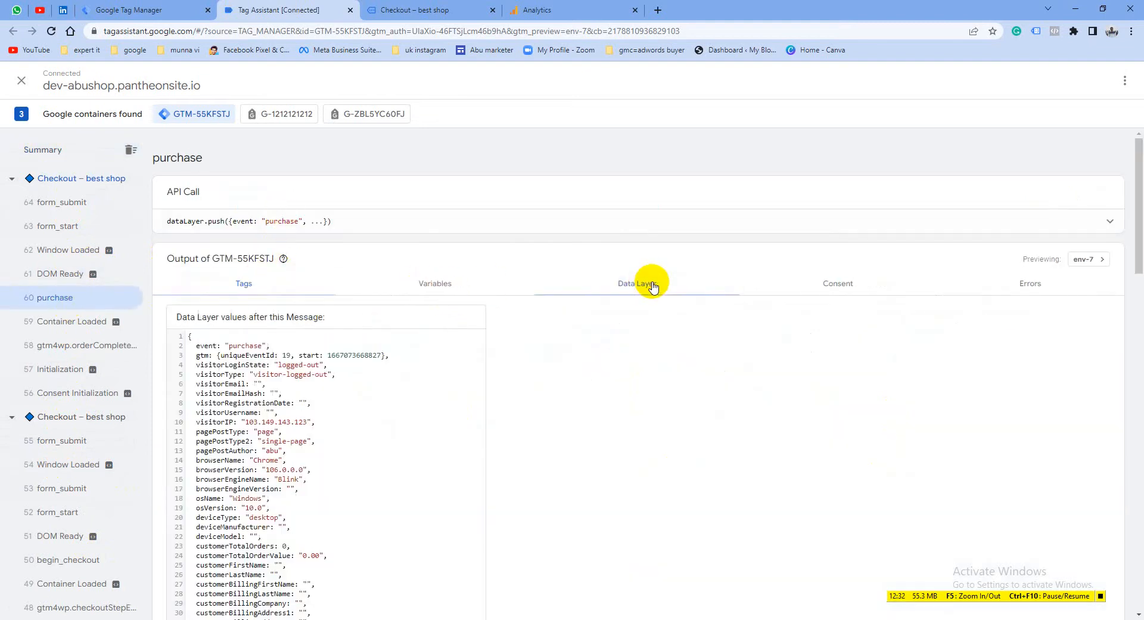
pyautogui.scroll(-9, 384, 460)
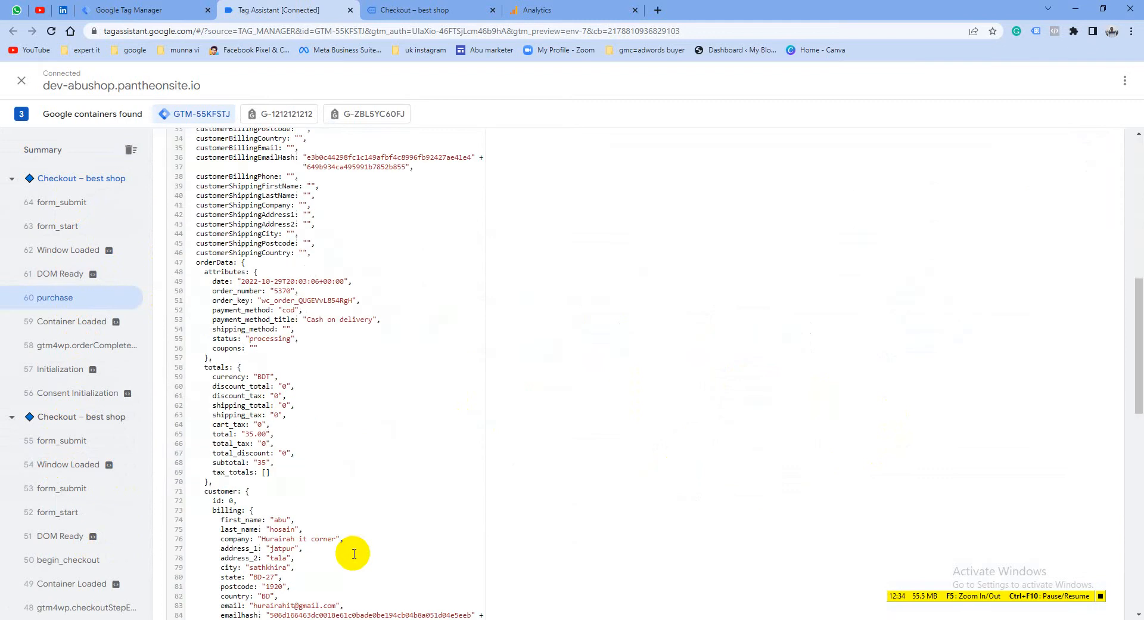
pyautogui.scroll(-4, 348, 561)
pyautogui.scroll(10, 345, 554)
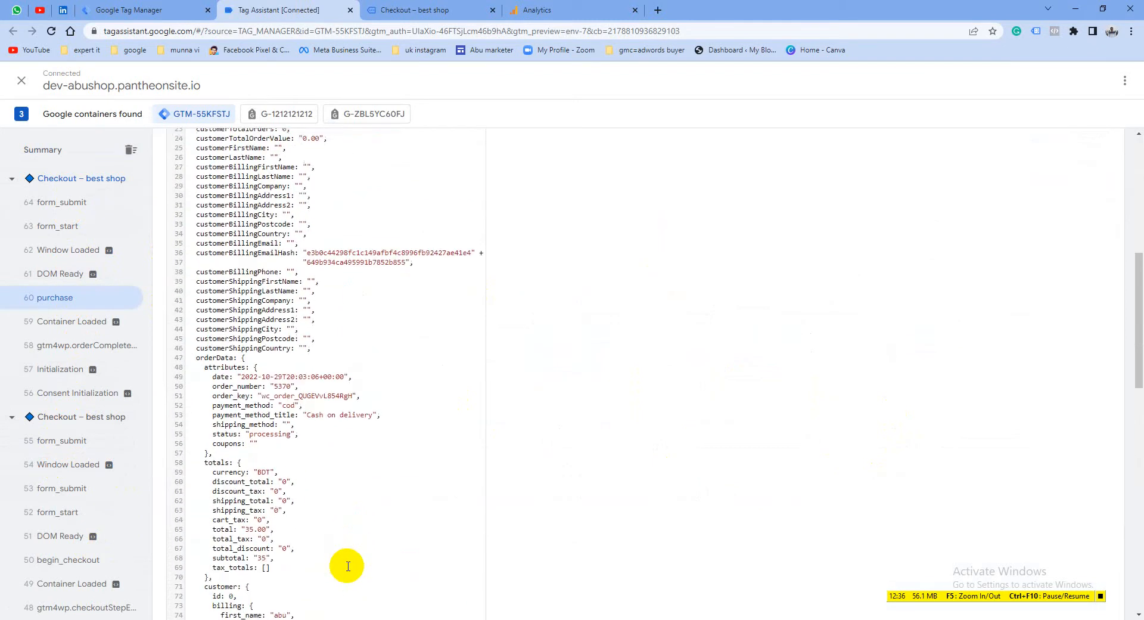
pyautogui.scroll(3, 342, 547)
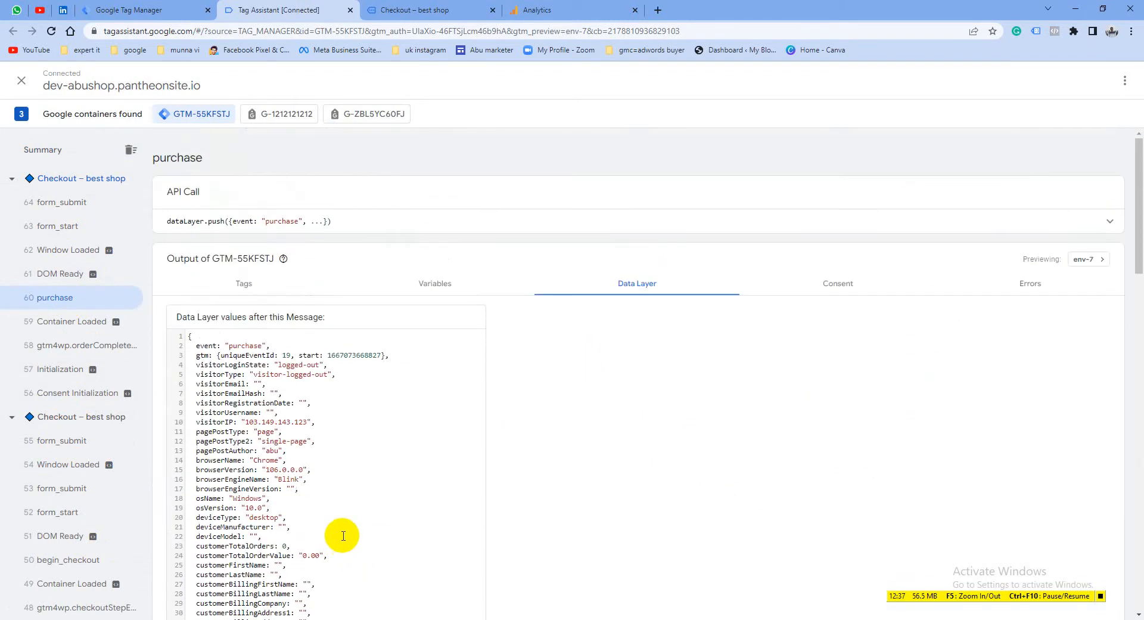
pyautogui.click(431, 285)
pyautogui.click(237, 285)
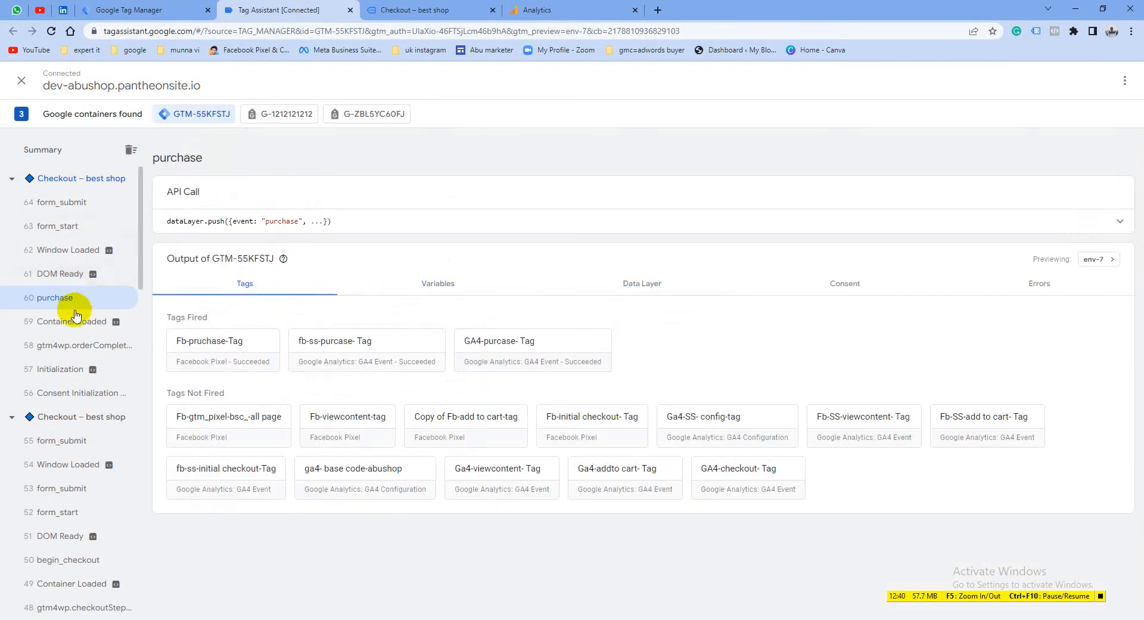
# Check which tags fired for the latest form_submit event and for the Checkout page's begin_checkout event
pyautogui.click(62, 204)
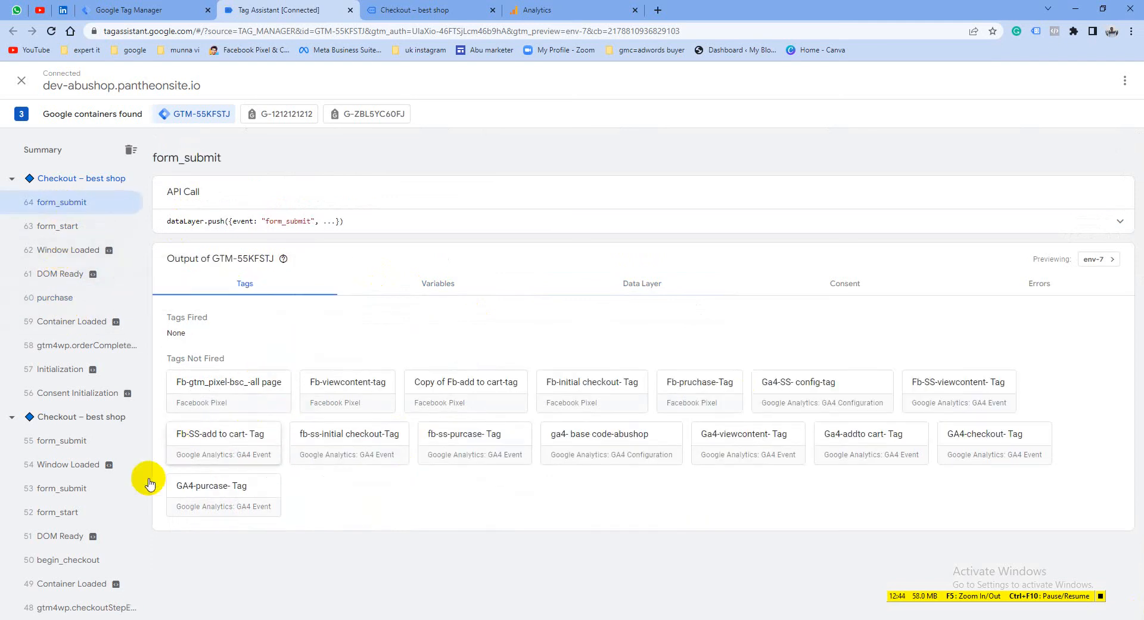
pyautogui.scroll(-3, 55, 523)
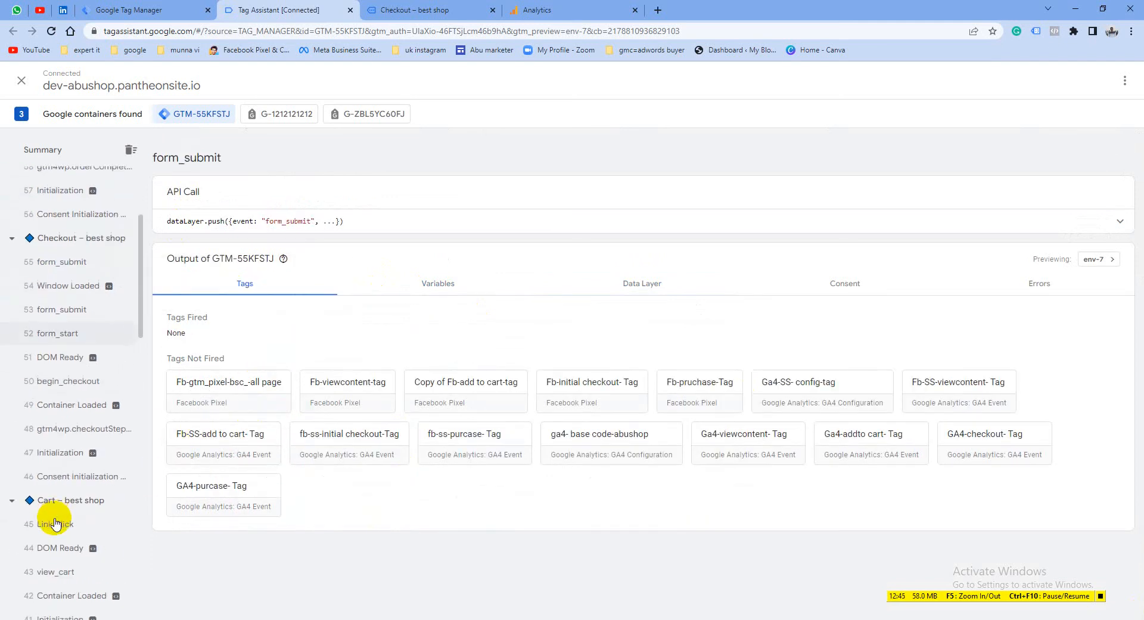
pyautogui.click(71, 380)
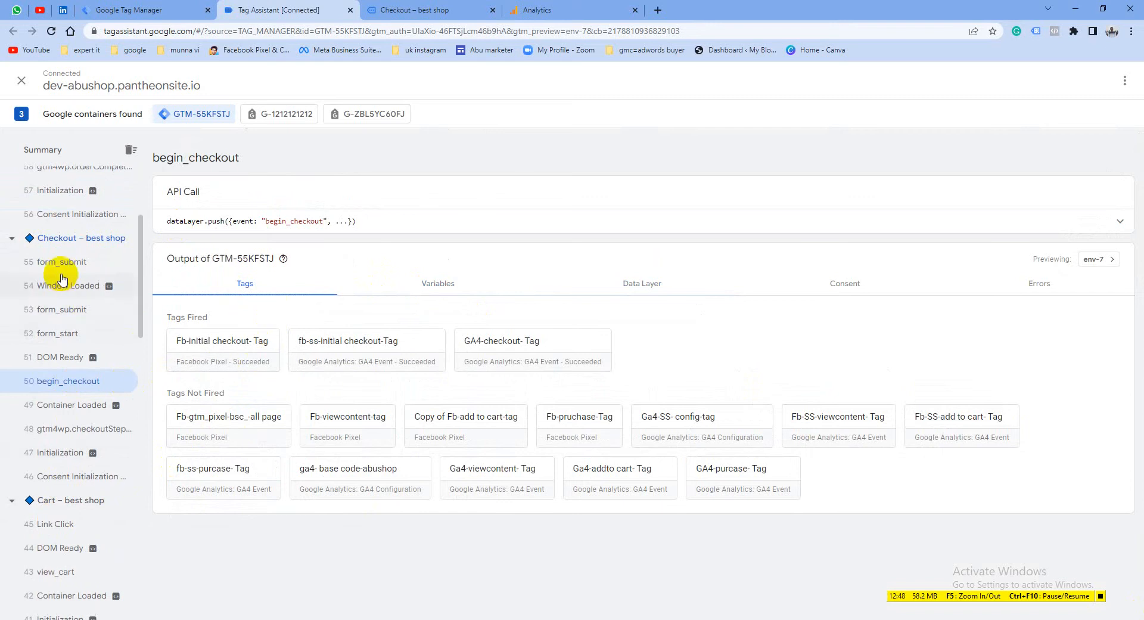
pyautogui.scroll(2, 63, 274)
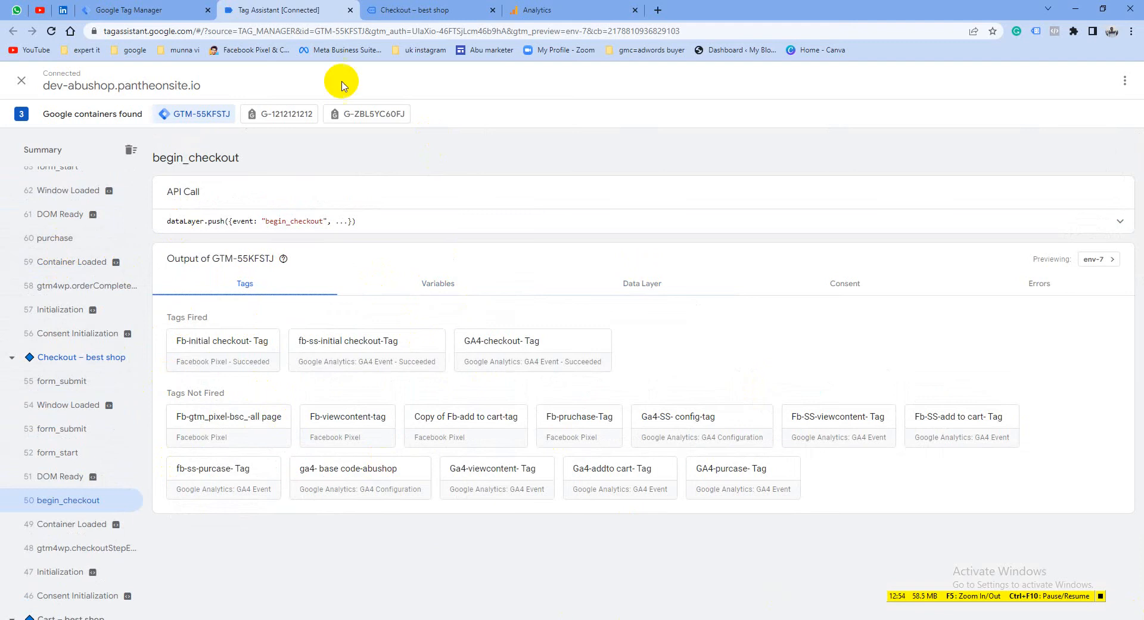
# Switch to Google Analytics and examine the DebugView timeline for the store's incoming ecommerce events
pyautogui.click(533, 10)
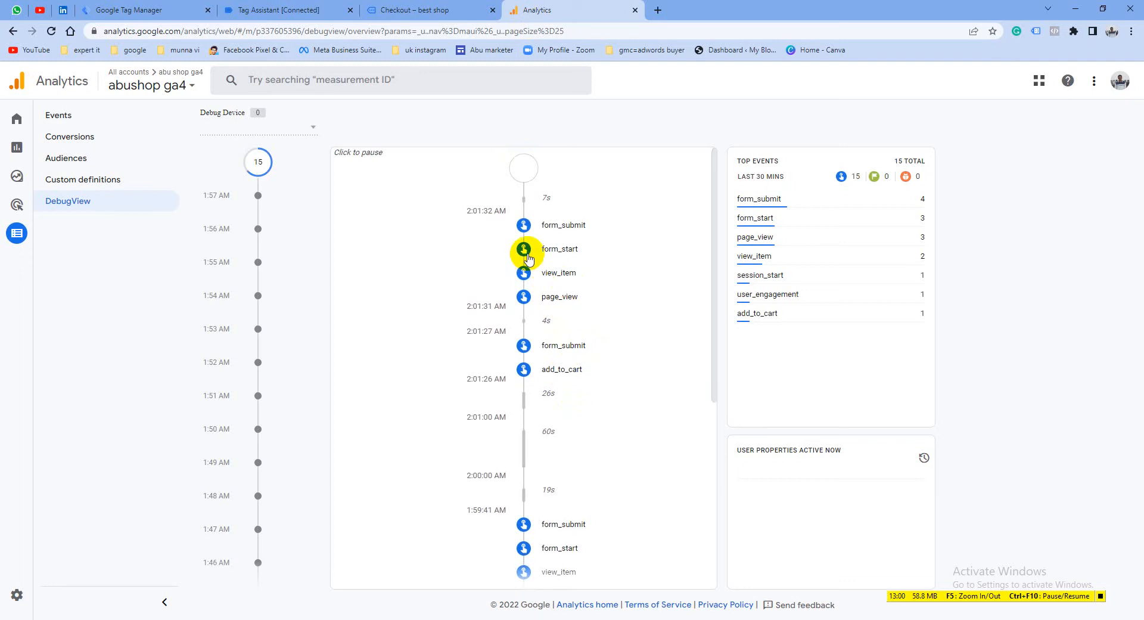
pyautogui.scroll(-5, 583, 453)
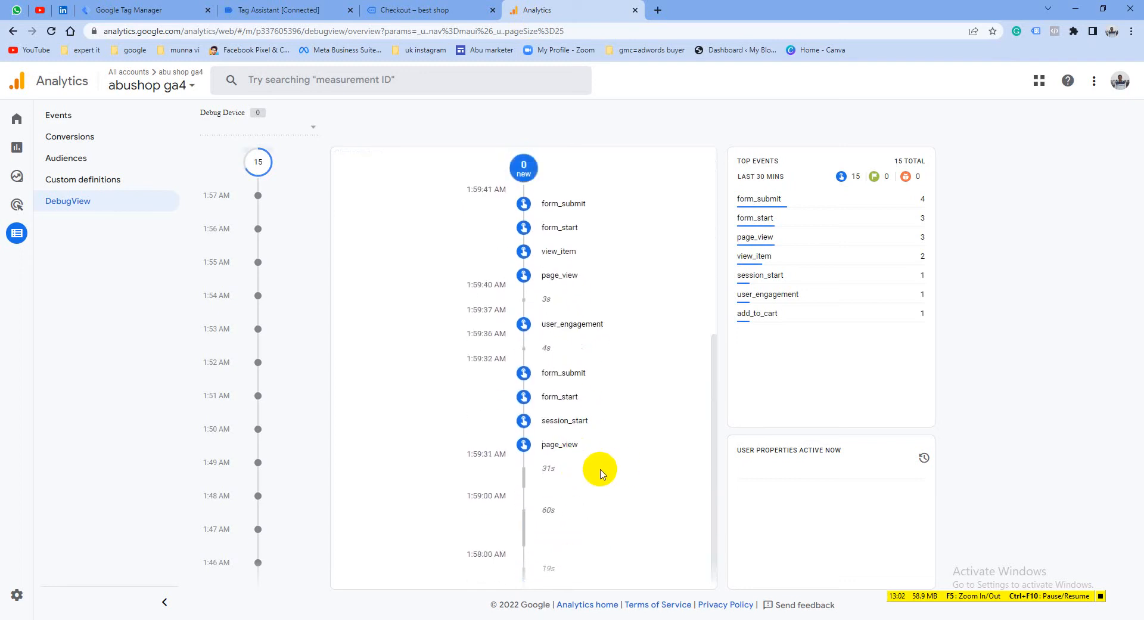
pyautogui.scroll(5, 596, 462)
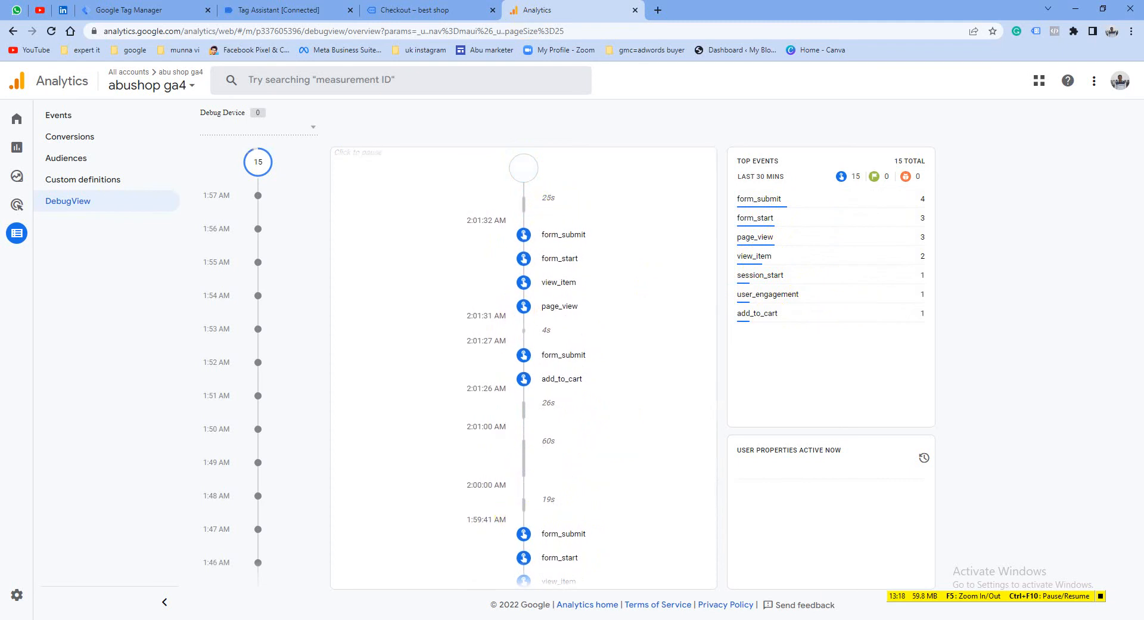
pyautogui.moveTo(783, 619)
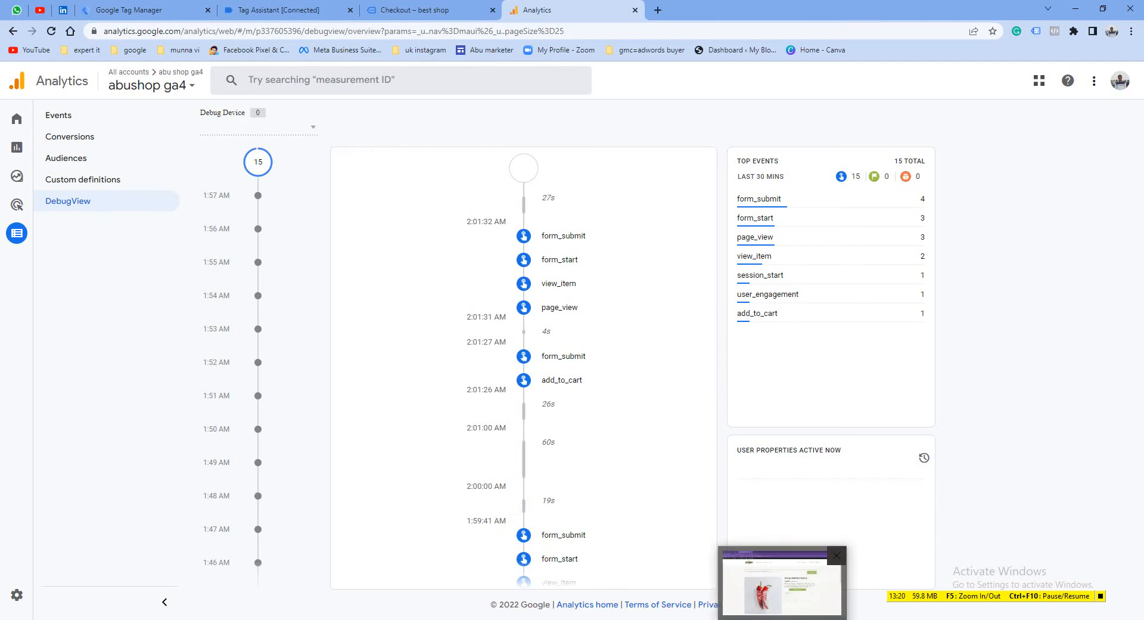